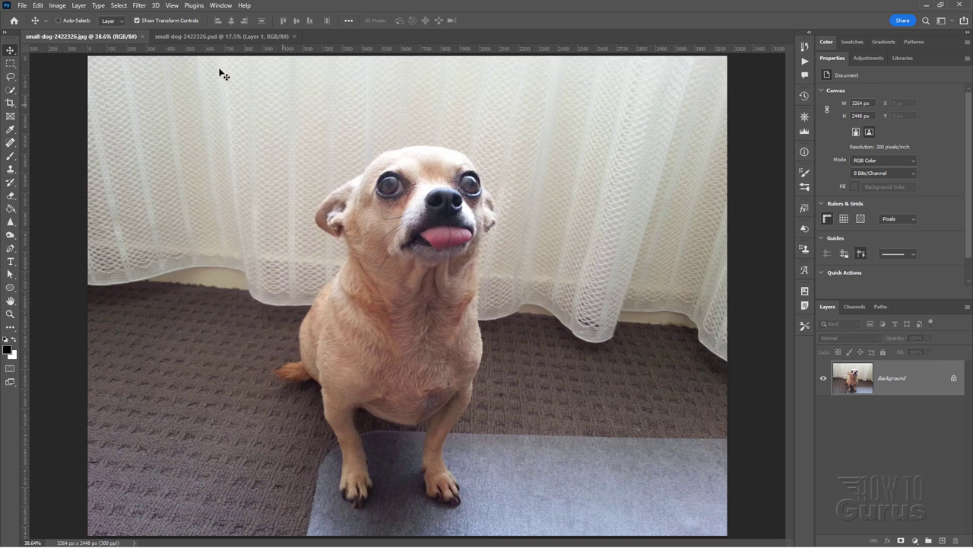
# - Review the finished dog T-shirt design and the dog T-shirt listings in the browser, and close the small-dog-2422326.psd document
pyautogui.click(224, 35)
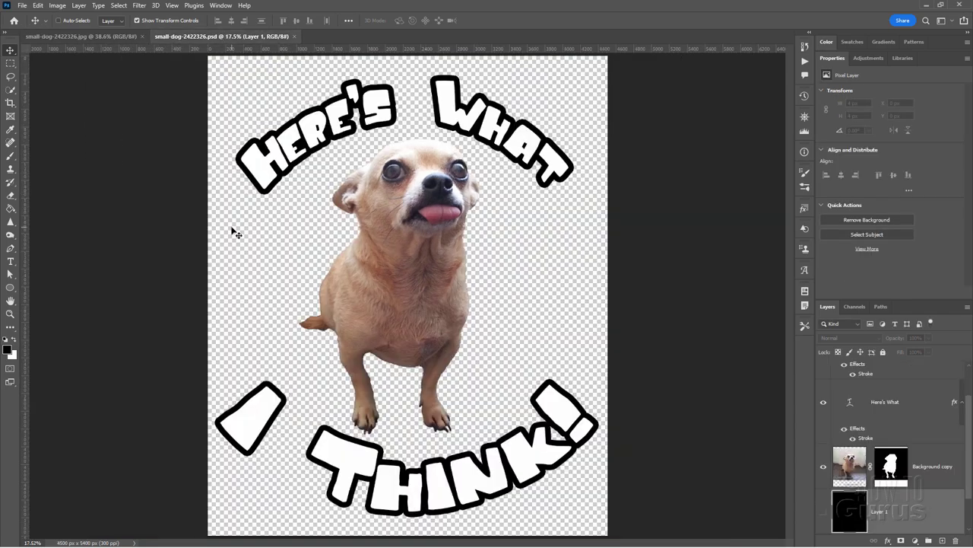
pyautogui.hotkey('alt', 'Tab')
pyautogui.hotkey('alt', 'Tab')
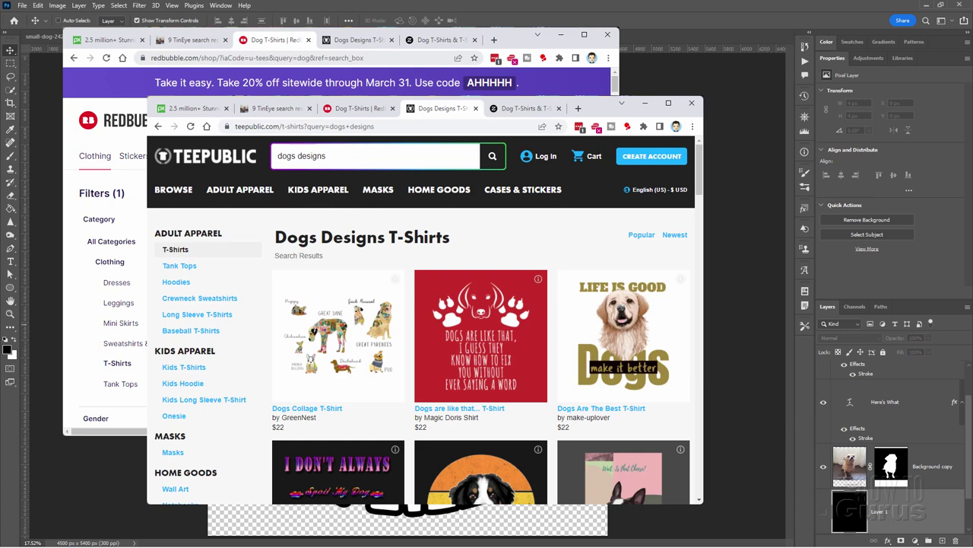
pyautogui.hotkey('alt', 'Tab')
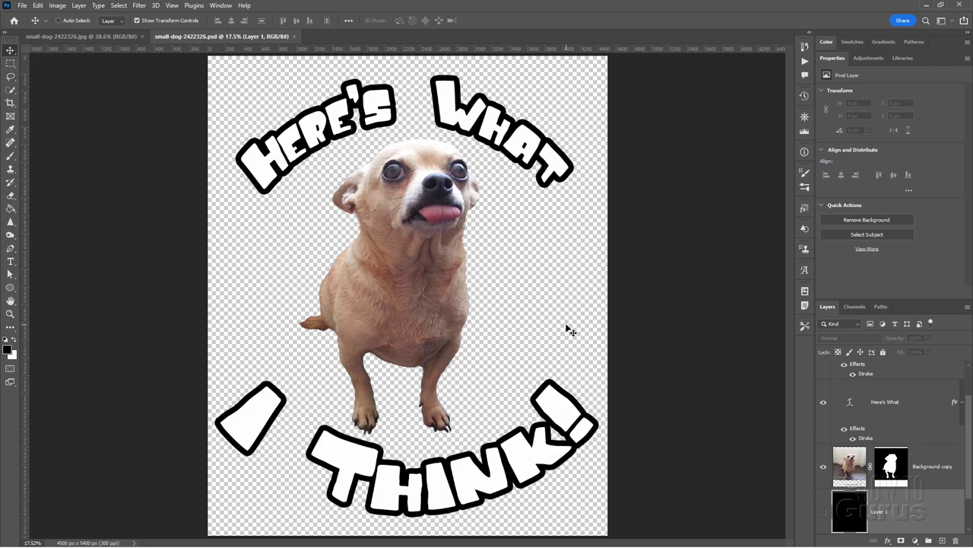
pyautogui.click(295, 37)
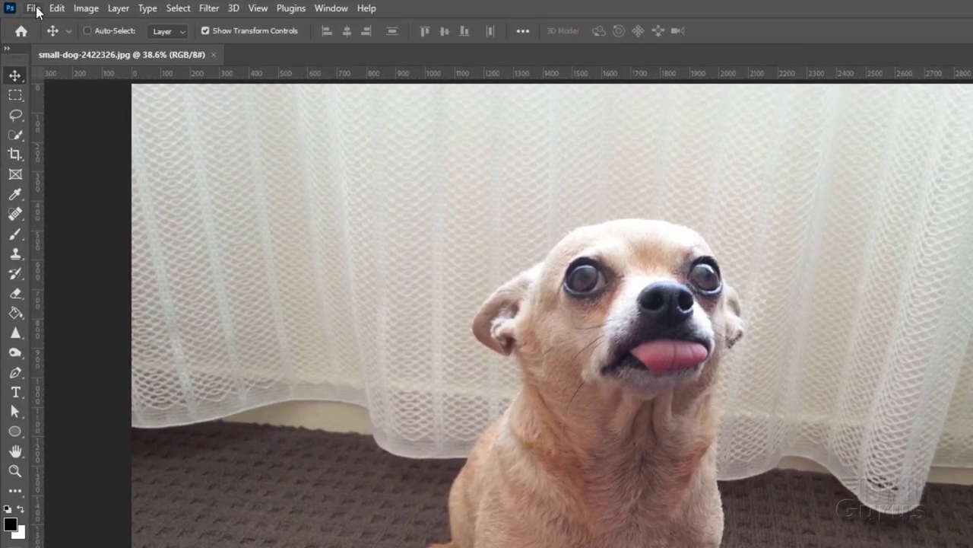
# - Create a new document 4500 pixels wide and 5400 pixels high at 300 pixels/inch with a white background
pyautogui.click(36, 11)
pyautogui.click(40, 21)
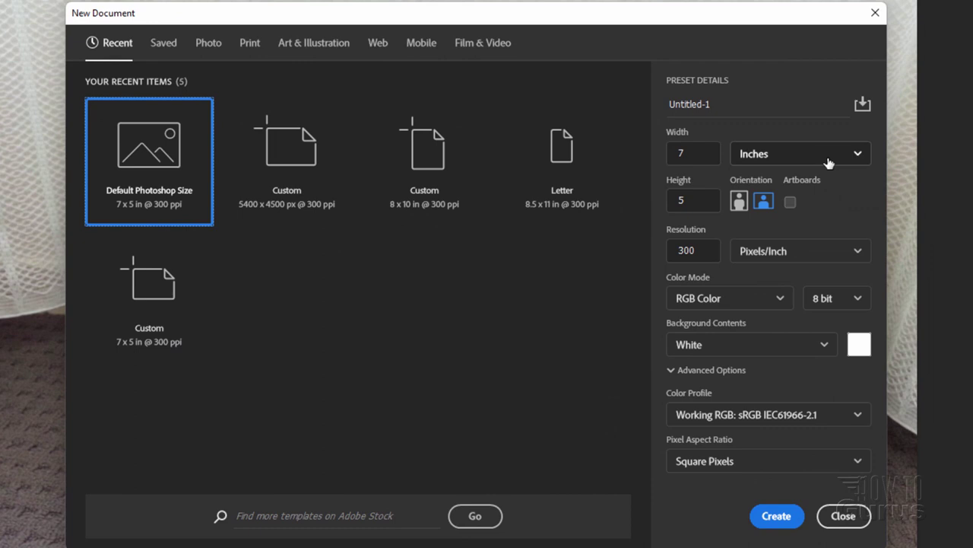
pyautogui.click(828, 159)
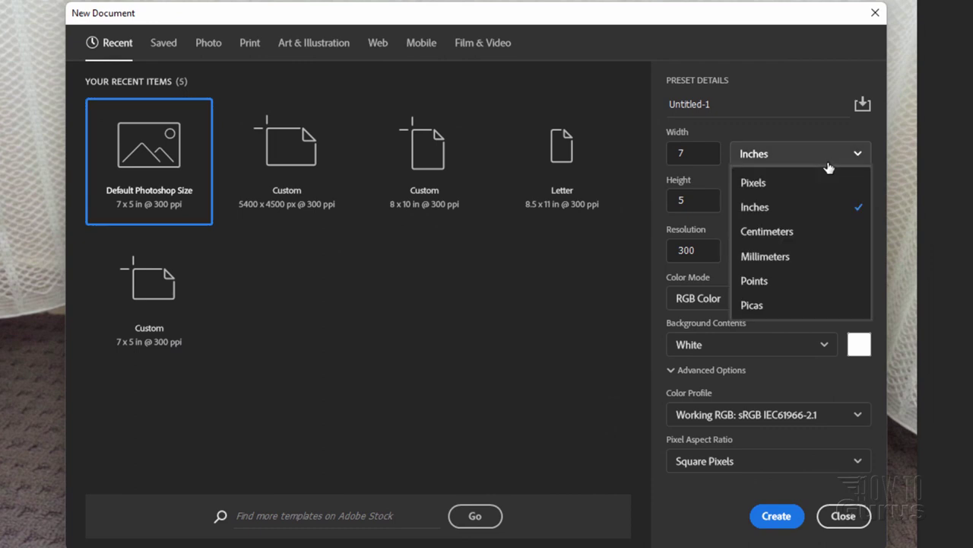
pyautogui.click(809, 182)
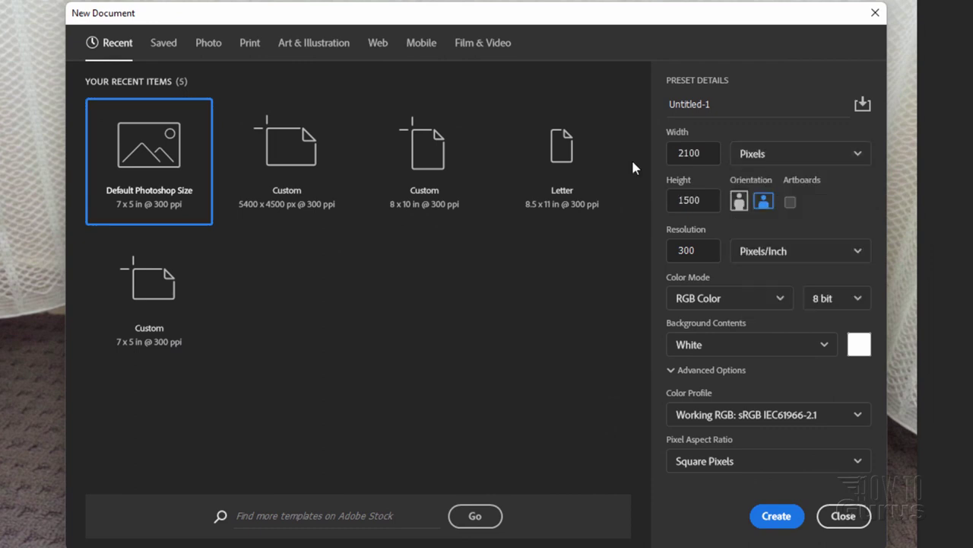
pyautogui.doubleClick(669, 153)
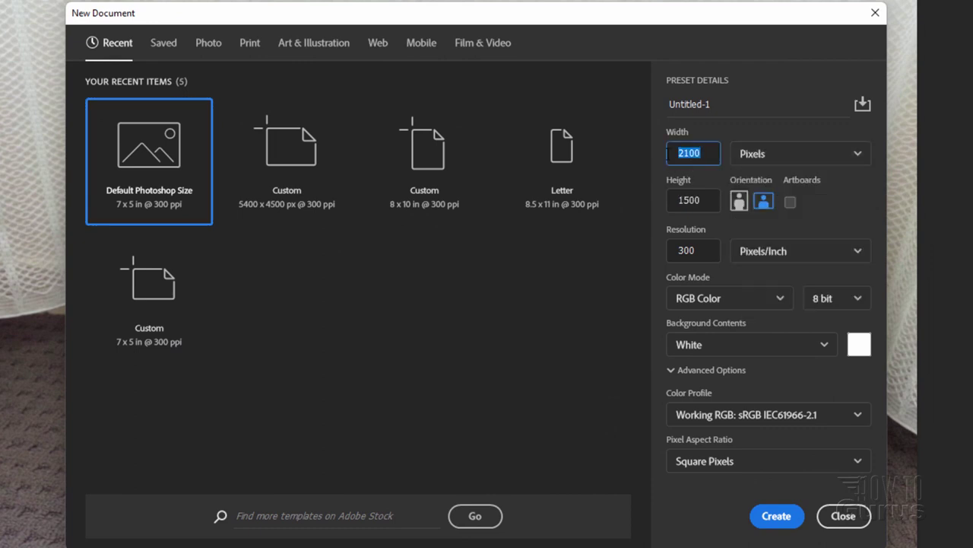
pyautogui.write('4500')
pyautogui.press('Tab')
pyautogui.write('5400')
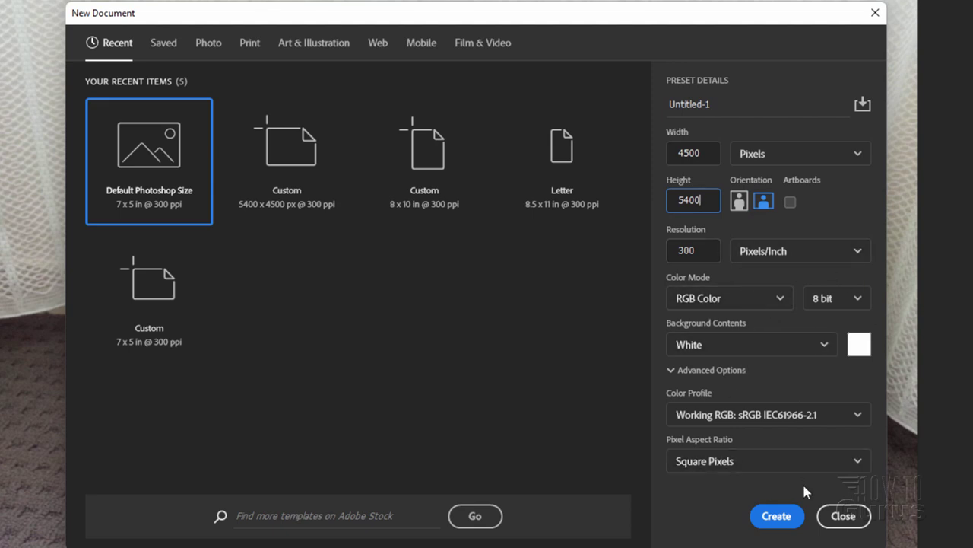
pyautogui.click(783, 516)
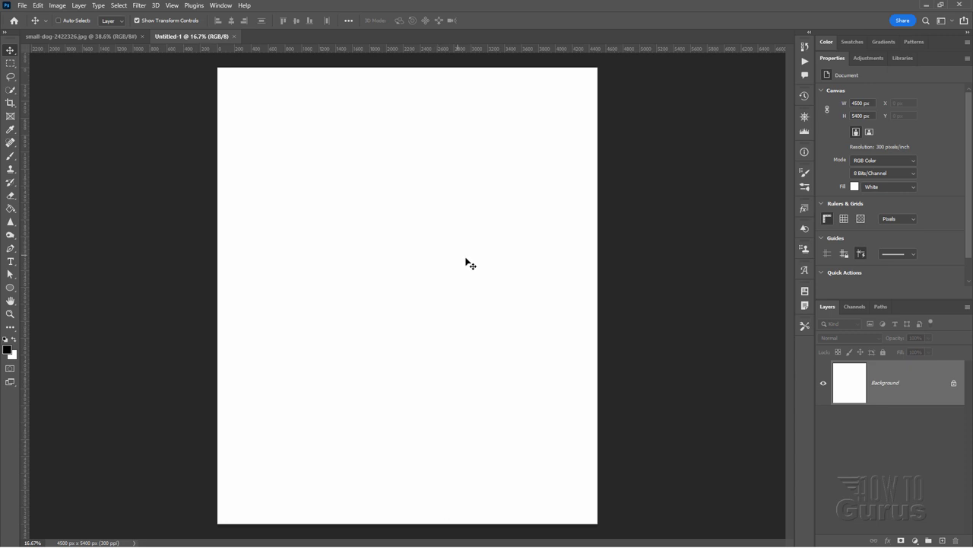
# - Add a new layer above the white background and fill it with black using the Paint Bucket
pyautogui.click(942, 540)
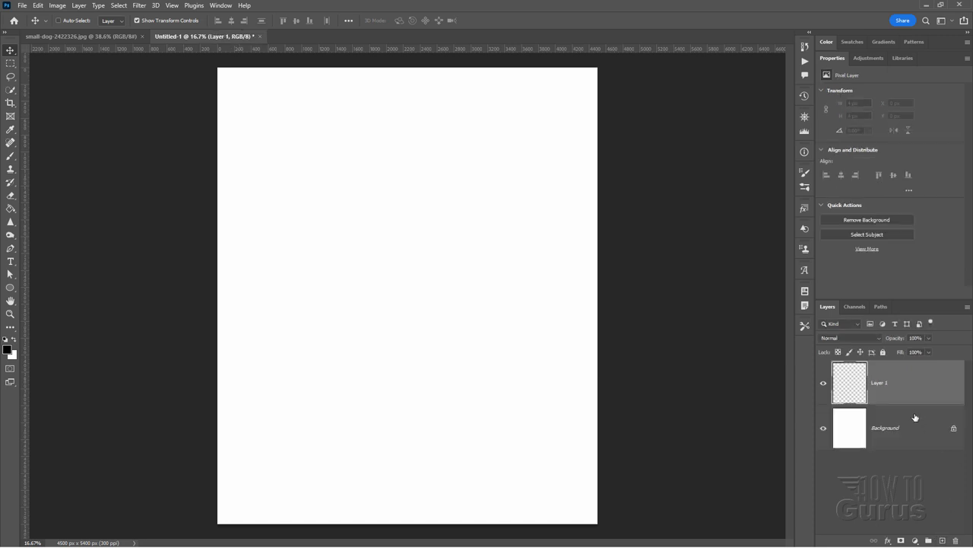
pyautogui.click(11, 210)
pyautogui.click(287, 269)
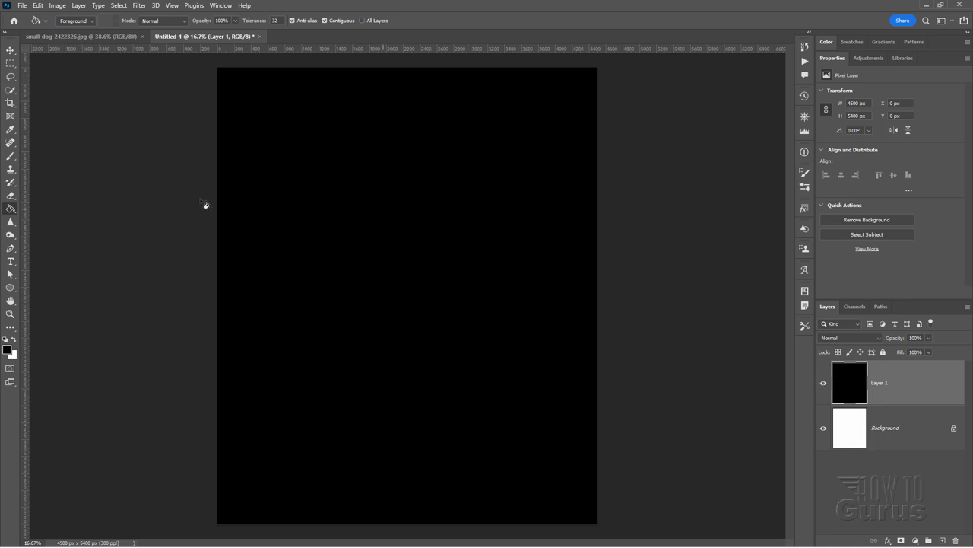
pyautogui.click(11, 50)
# - In the small-dog-2422326.jpg photo, draw a loose Lasso selection all the way around the dog, including the ears, tail and paws
pyautogui.click(109, 36)
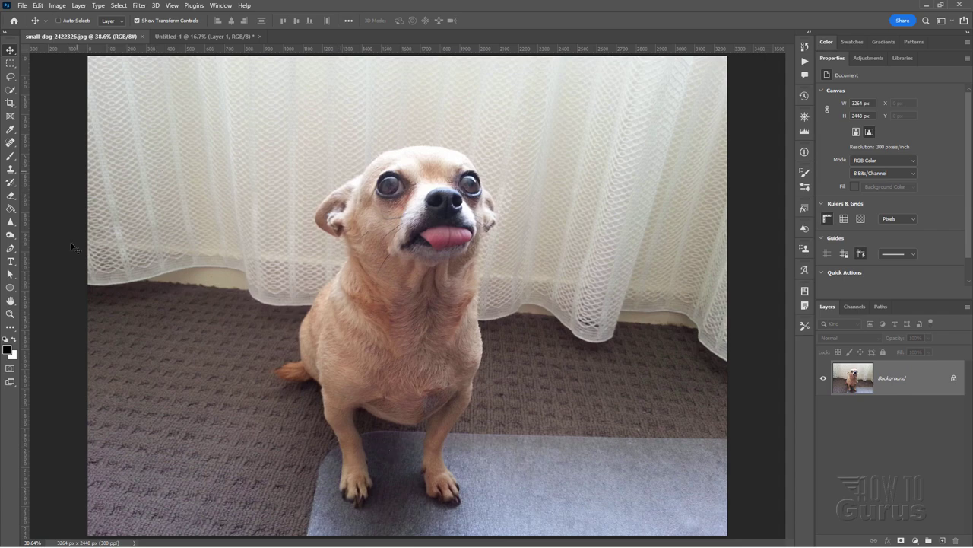
pyautogui.click(10, 313)
pyautogui.moveTo(384, 269); pyautogui.dragTo(510, 251)
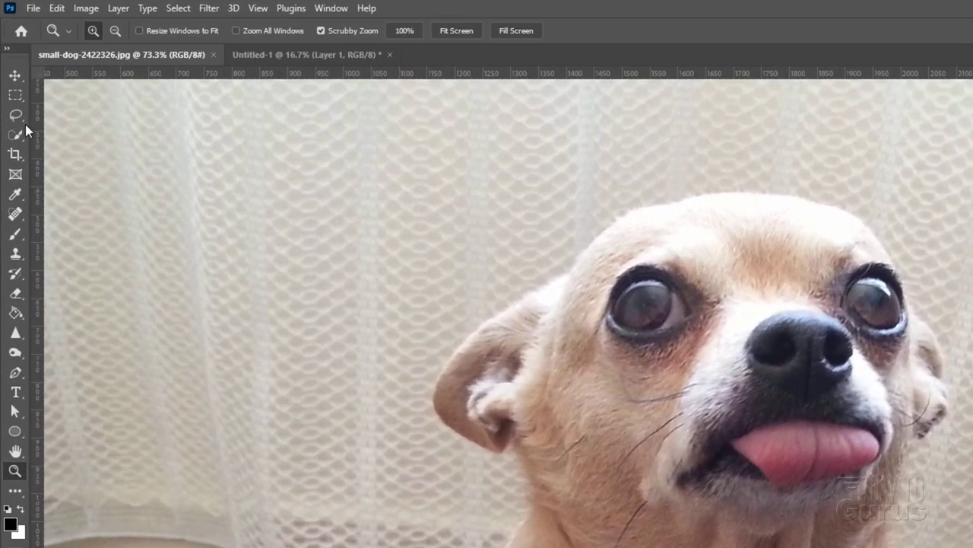
pyautogui.click(18, 116)
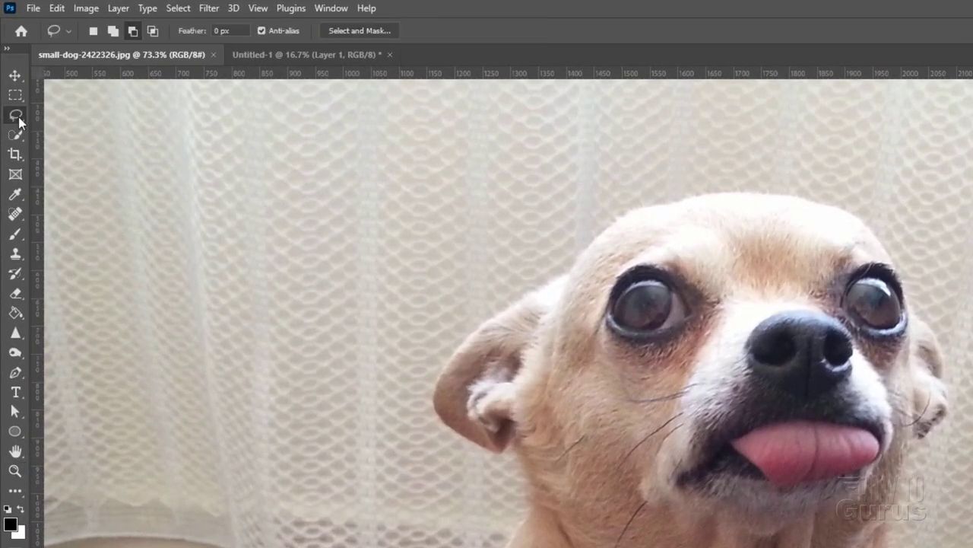
pyautogui.moveTo(671, 201)
pyautogui.mouseDown()
pyautogui.moveTo(613, 220)
pyautogui.moveTo(569, 267)
pyautogui.moveTo(467, 327)
pyautogui.moveTo(435, 369)
pyautogui.moveTo(427, 403)
pyautogui.moveTo(440, 435)
pyautogui.moveTo(467, 455)
pyautogui.mouseUp()
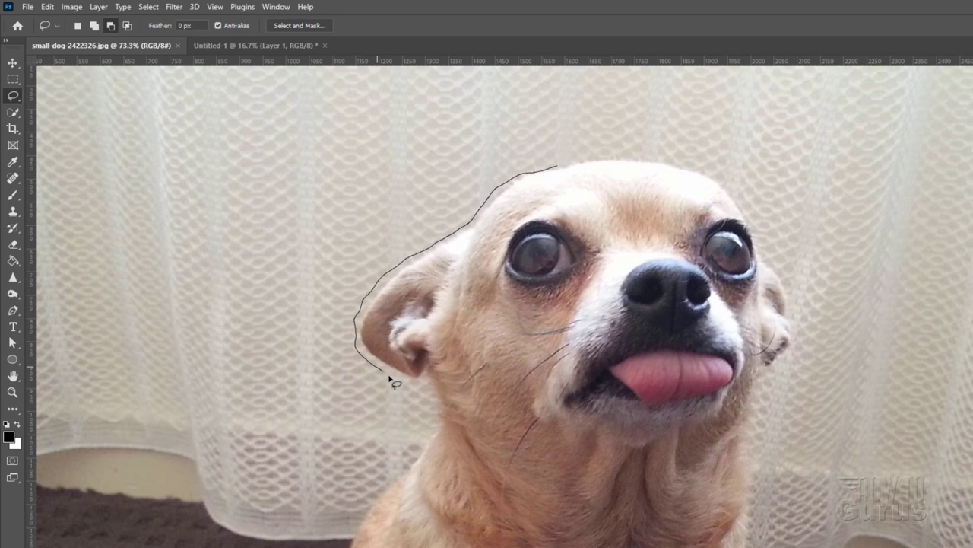
pyautogui.moveTo(390, 378); pyautogui.dragTo(419, 390)
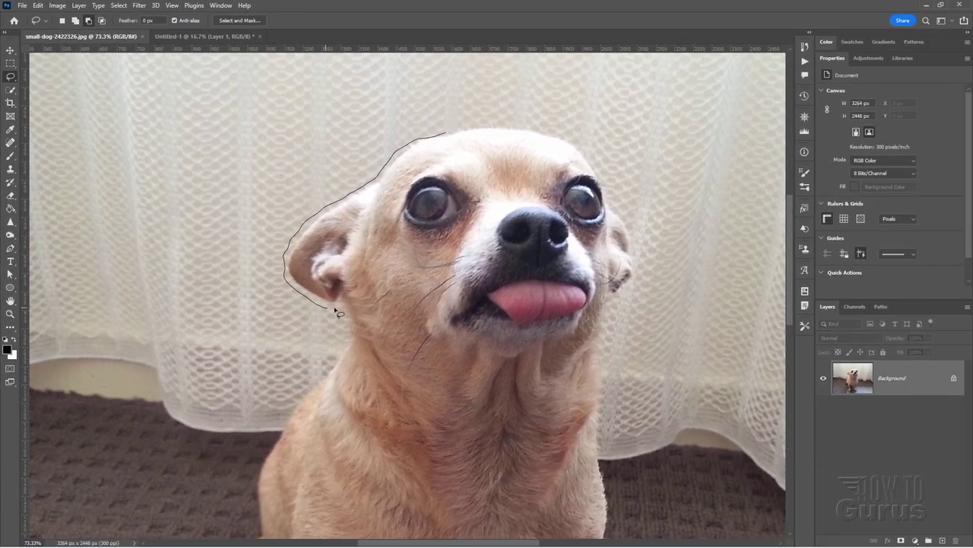
pyautogui.moveTo(343, 322)
pyautogui.mouseDown()
pyautogui.moveTo(341, 348)
pyautogui.moveTo(283, 418)
pyautogui.moveTo(298, 387)
pyautogui.moveTo(313, 269)
pyautogui.moveTo(316, 137)
pyautogui.mouseUp()
pyautogui.press('space')
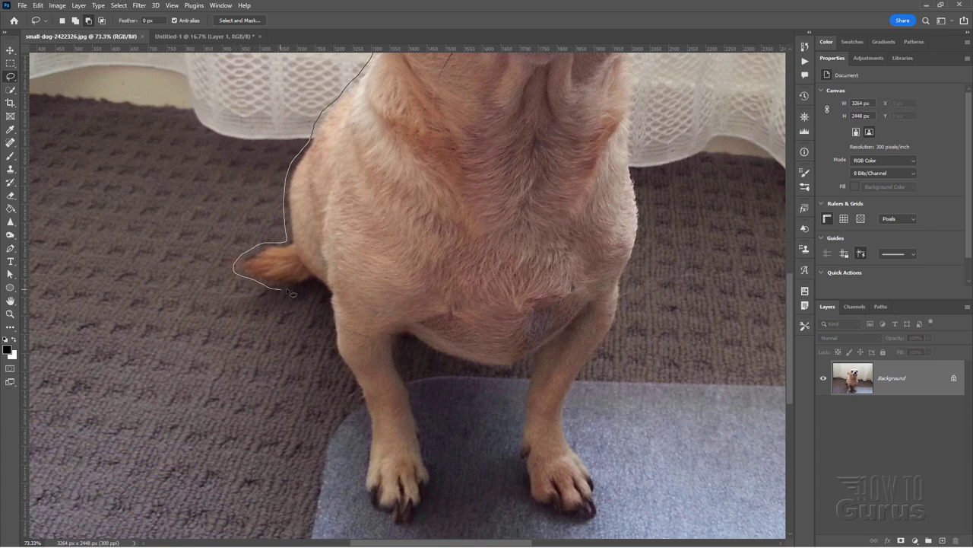
pyautogui.moveTo(291, 295); pyautogui.dragTo(307, 292)
pyautogui.moveTo(332, 347)
pyautogui.mouseDown()
pyautogui.moveTo(355, 394)
pyautogui.moveTo(350, 346)
pyautogui.moveTo(304, 213)
pyautogui.moveTo(319, 249)
pyautogui.moveTo(319, 328)
pyautogui.moveTo(348, 349)
pyautogui.moveTo(383, 308)
pyautogui.moveTo(349, 162)
pyautogui.moveTo(450, 200)
pyautogui.mouseUp()
pyautogui.moveTo(468, 276)
pyautogui.mouseDown()
pyautogui.moveTo(487, 335)
pyautogui.moveTo(528, 346)
pyautogui.moveTo(549, 320)
pyautogui.moveTo(521, 265)
pyautogui.mouseUp()
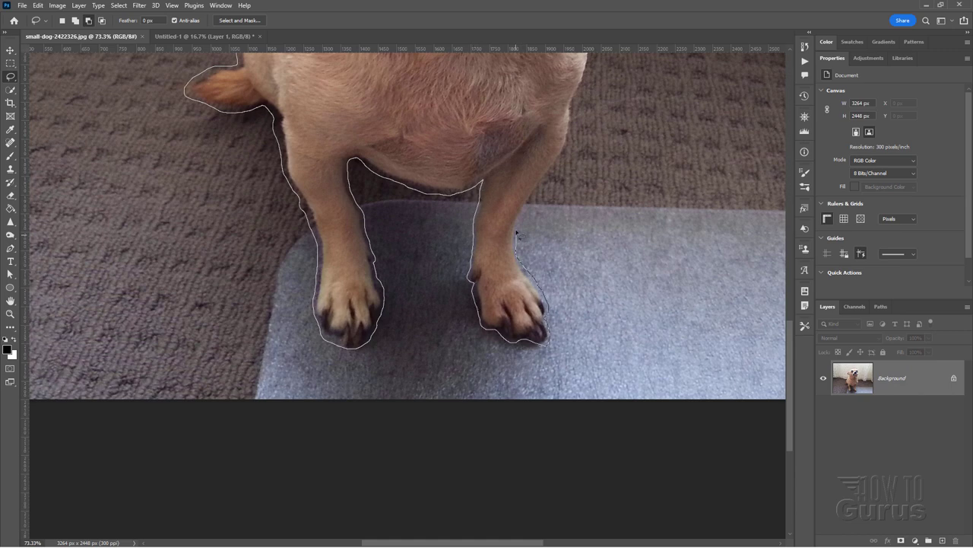
pyautogui.press('h')
pyautogui.moveTo(570, 145)
pyautogui.mouseDown()
pyautogui.moveTo(500, 276)
pyautogui.moveTo(514, 163)
pyautogui.moveTo(491, 397)
pyautogui.moveTo(502, 255)
pyautogui.moveTo(508, 351)
pyautogui.moveTo(509, 306)
pyautogui.moveTo(457, 210)
pyautogui.moveTo(368, 185)
pyautogui.moveTo(312, 192)
pyautogui.mouseUp()
pyautogui.press('h')
pyautogui.hscroll(-3, 456, 205)
pyautogui.scroll(-1, 456, 205)
pyautogui.hscroll(1, 456, 206)
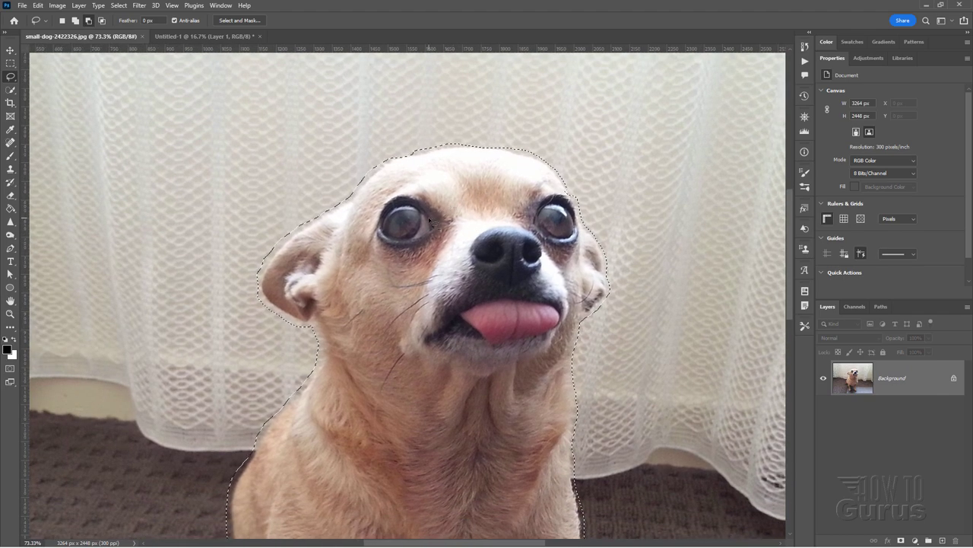
# - Open the dog selection in Select and Mask with the Overlay view, enable Smart Radius and set the edge radius to 1 px
pyautogui.click(119, 6)
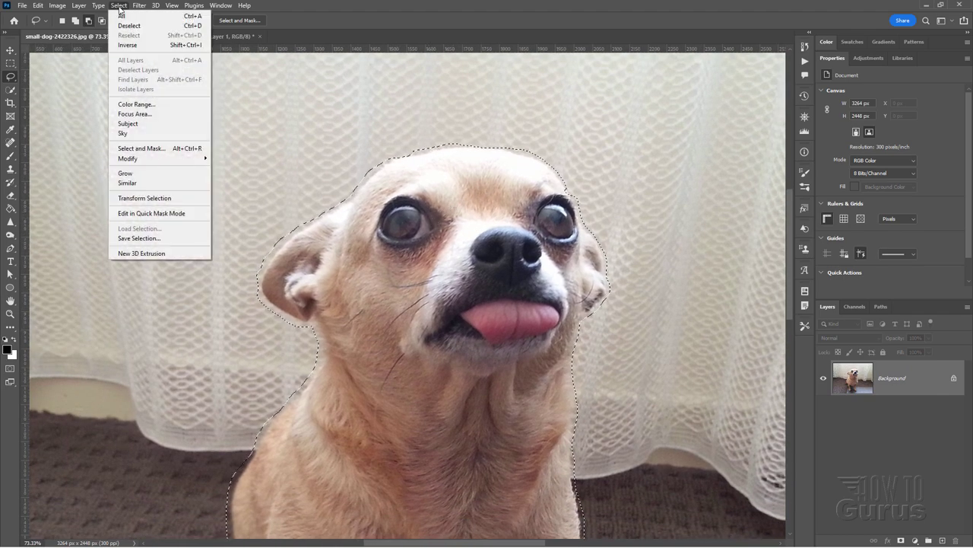
pyautogui.click(143, 149)
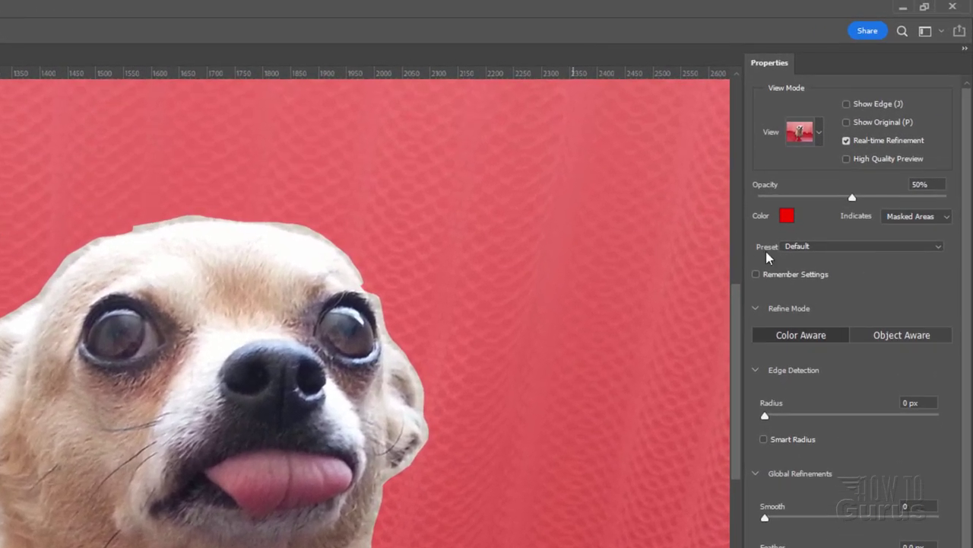
pyautogui.click(823, 138)
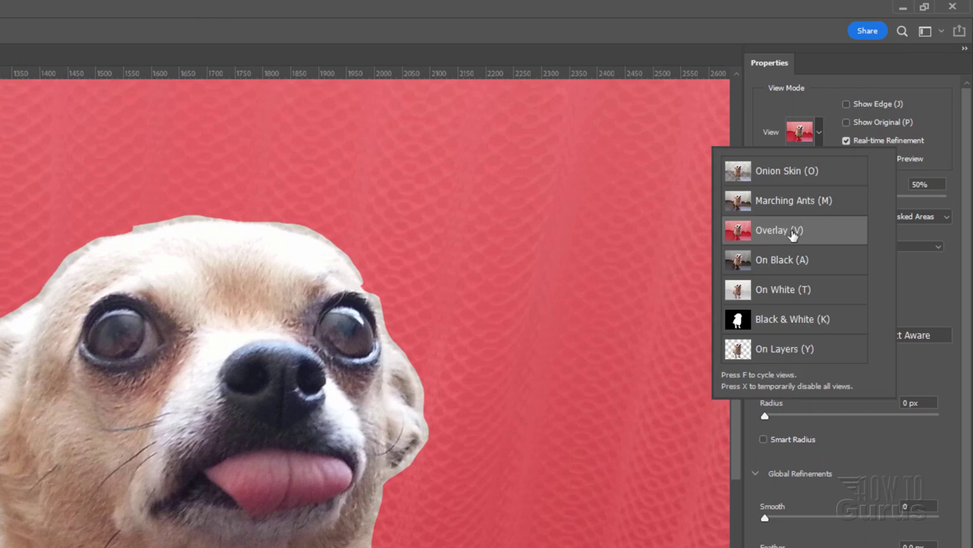
pyautogui.click(824, 135)
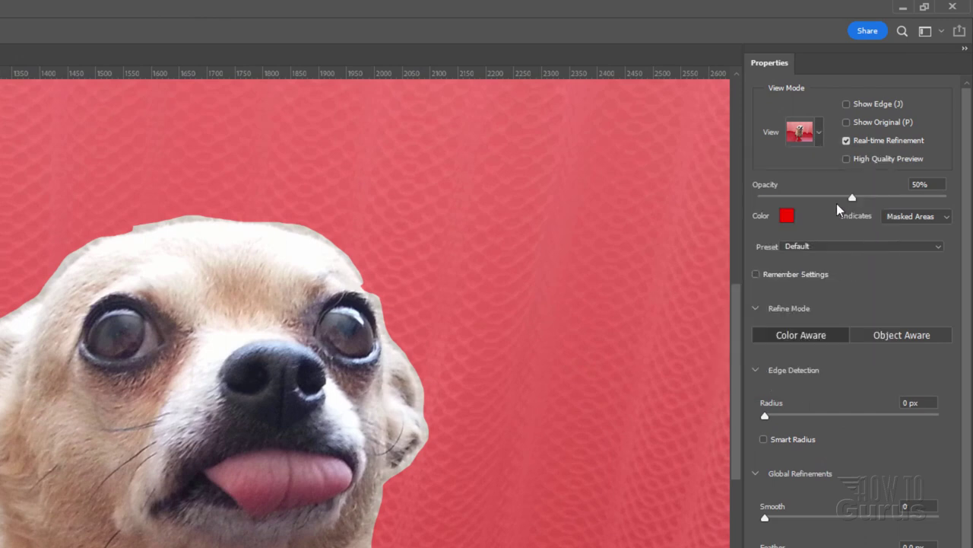
pyautogui.click(763, 439)
pyautogui.click(926, 403)
pyautogui.write('1')
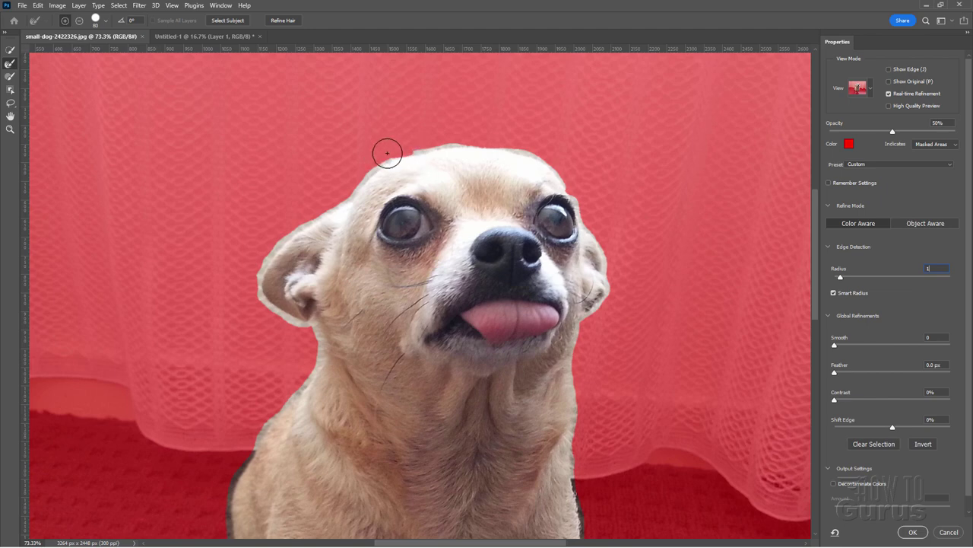
# - Brush along the dog's outline with the Refine Edge Brush, covering the head, ear, back, tail, legs, paws and chest
pyautogui.moveTo(381, 157)
pyautogui.mouseDown()
pyautogui.moveTo(290, 229)
pyautogui.moveTo(334, 159)
pyautogui.moveTo(258, 269)
pyautogui.moveTo(254, 296)
pyautogui.moveTo(225, 318)
pyautogui.moveTo(253, 303)
pyautogui.moveTo(282, 328)
pyautogui.moveTo(311, 332)
pyautogui.moveTo(267, 358)
pyautogui.mouseUp()
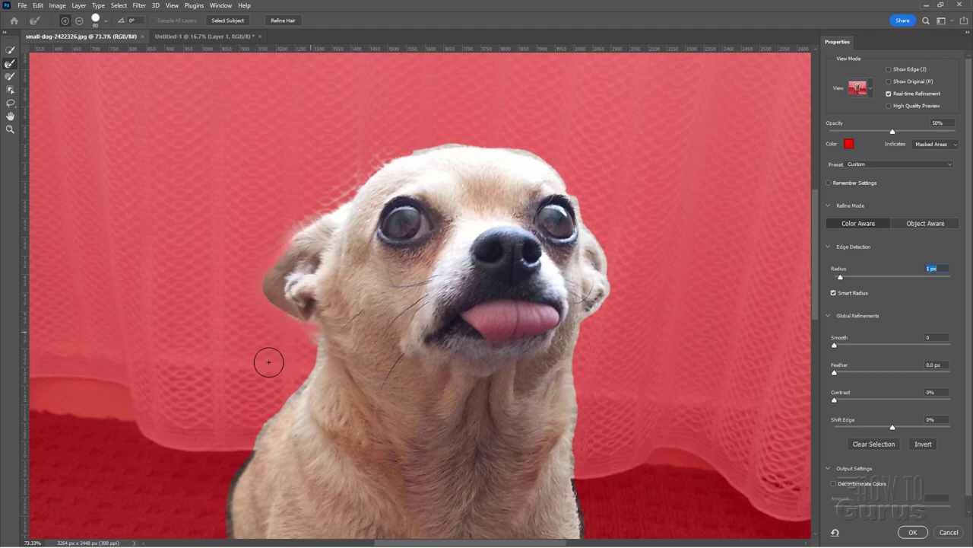
pyautogui.click(274, 272)
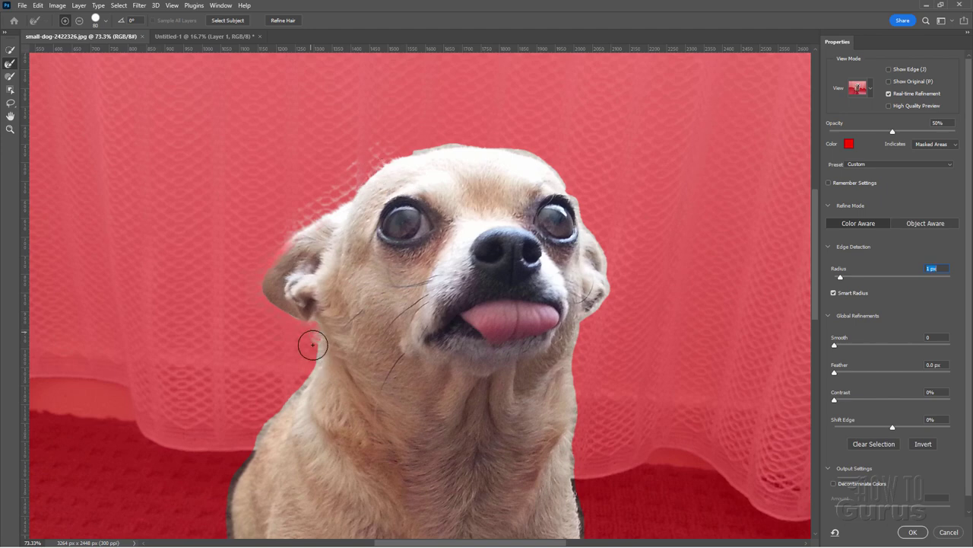
pyautogui.moveTo(310, 348)
pyautogui.mouseDown()
pyautogui.moveTo(252, 440)
pyautogui.moveTo(228, 401)
pyautogui.moveTo(246, 408)
pyautogui.moveTo(260, 374)
pyautogui.moveTo(306, 189)
pyautogui.moveTo(317, 206)
pyautogui.moveTo(292, 253)
pyautogui.moveTo(288, 324)
pyautogui.moveTo(249, 336)
pyautogui.moveTo(238, 354)
pyautogui.moveTo(243, 372)
pyautogui.moveTo(284, 378)
pyautogui.mouseUp()
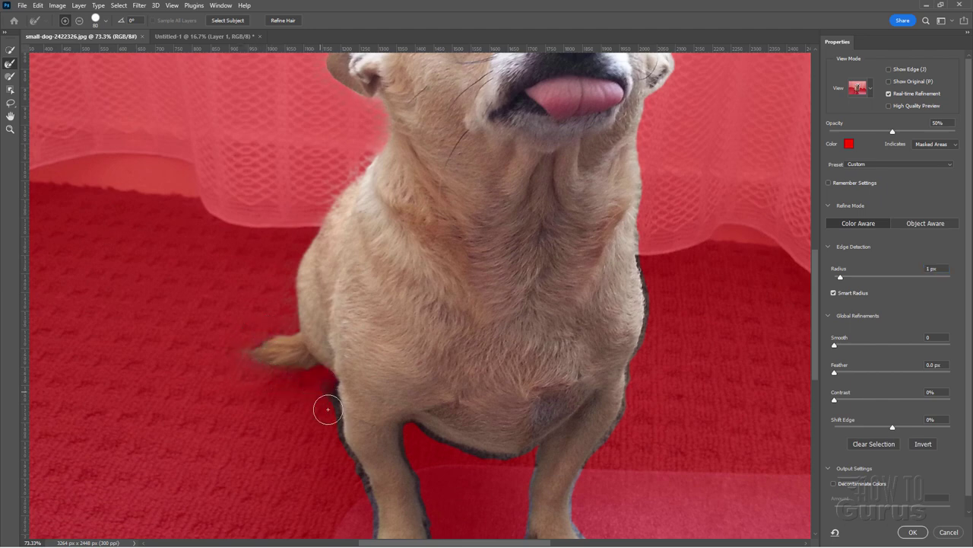
pyautogui.moveTo(308, 427); pyautogui.dragTo(289, 291)
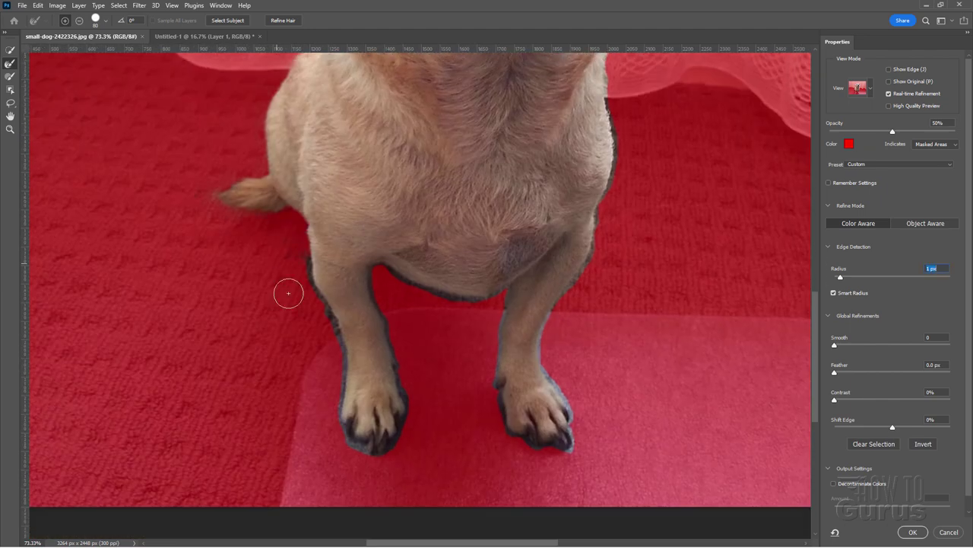
pyautogui.moveTo(283, 435); pyautogui.dragTo(213, 322)
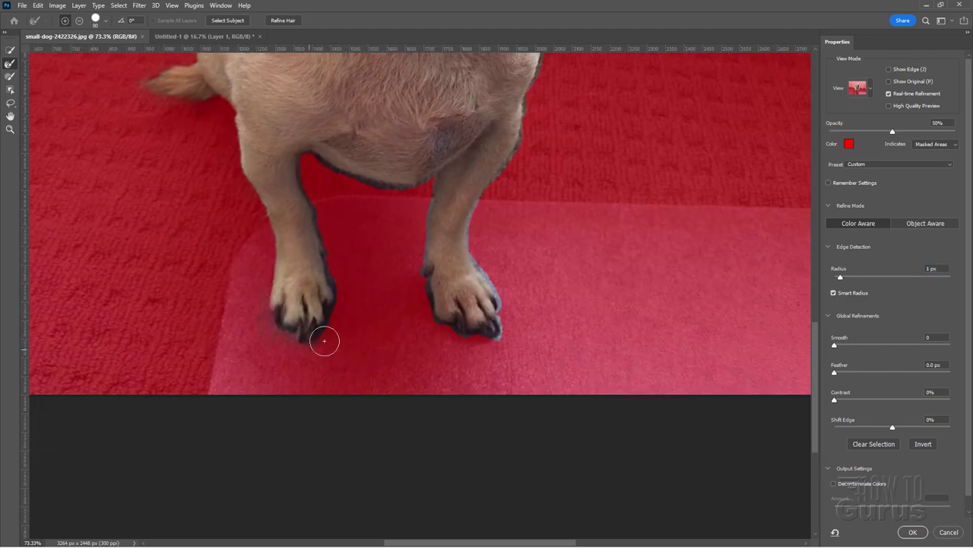
pyautogui.press('Tab')
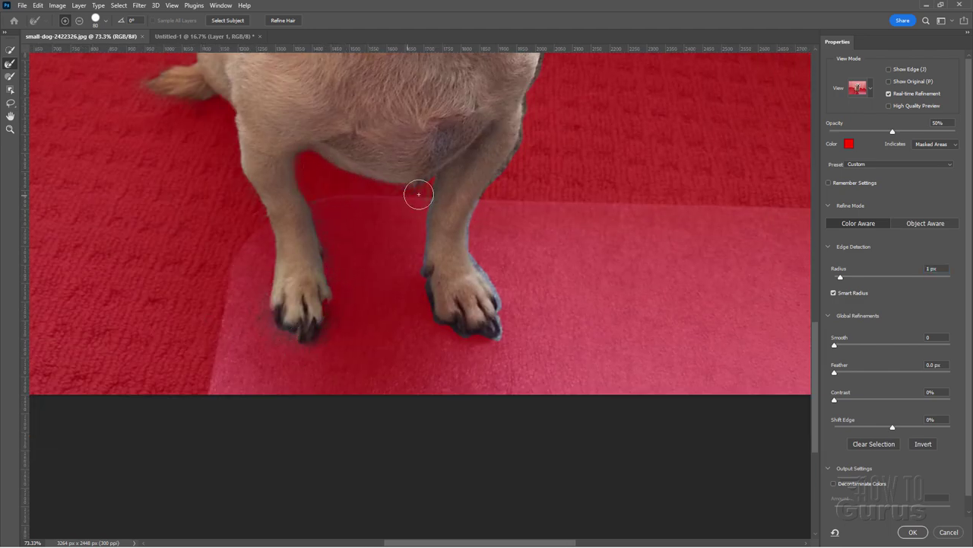
pyautogui.moveTo(418, 194)
pyautogui.mouseDown()
pyautogui.moveTo(376, 235)
pyautogui.moveTo(419, 217)
pyautogui.moveTo(412, 302)
pyautogui.moveTo(432, 327)
pyautogui.moveTo(467, 342)
pyautogui.mouseUp()
pyautogui.moveTo(478, 233); pyautogui.dragTo(431, 365)
pyautogui.moveTo(487, 254); pyautogui.dragTo(464, 389)
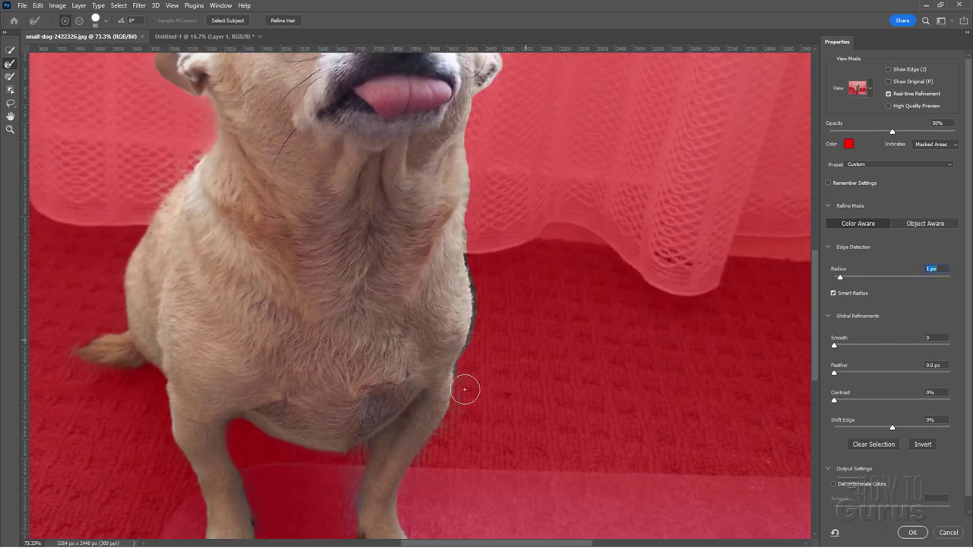
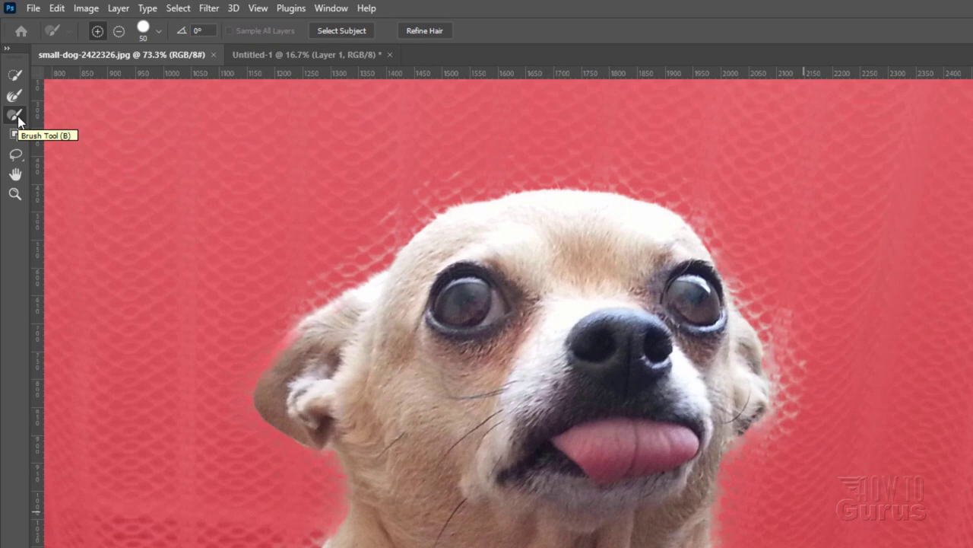
# - Use the Brush Tool in subtract mode at size 50 to remove leftover background around the dog's head and ears from the selection
pyautogui.click(15, 117)
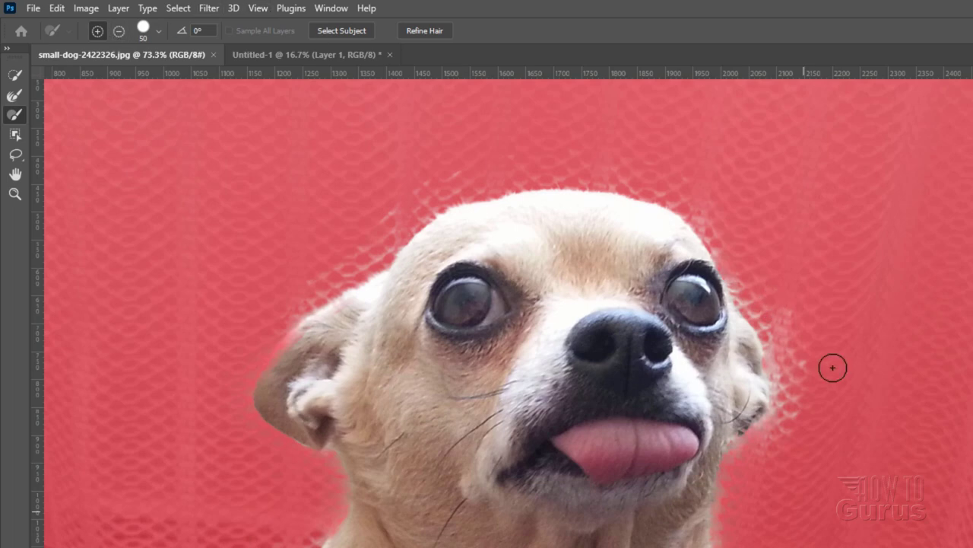
pyautogui.moveTo(784, 280); pyautogui.dragTo(793, 297)
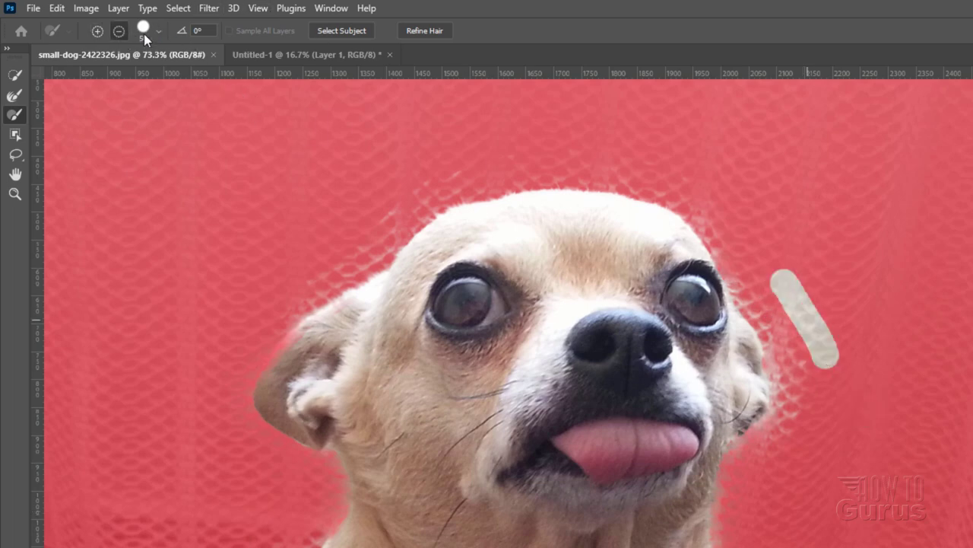
pyautogui.moveTo(788, 279)
pyautogui.mouseDown()
pyautogui.moveTo(830, 373)
pyautogui.moveTo(769, 279)
pyautogui.moveTo(841, 358)
pyautogui.moveTo(756, 258)
pyautogui.mouseUp()
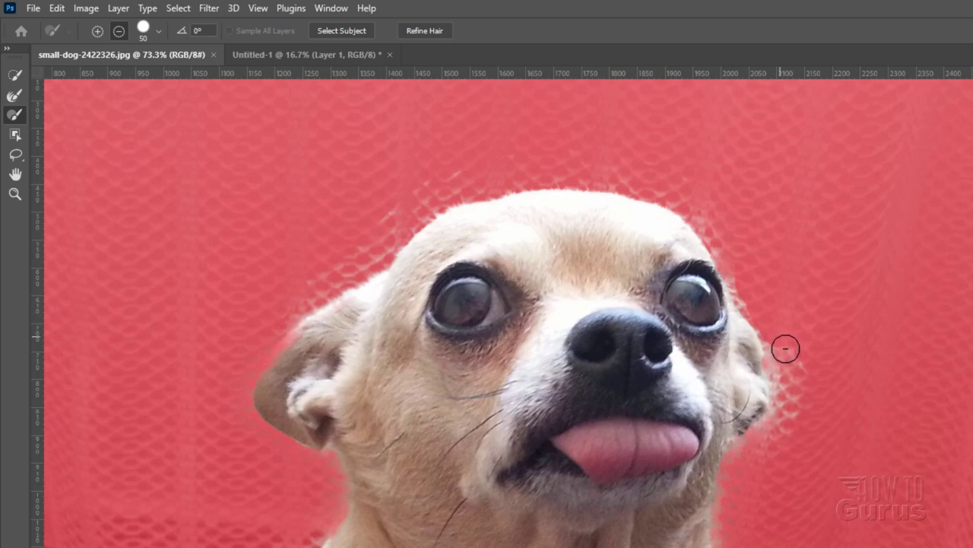
pyautogui.moveTo(786, 348)
pyautogui.mouseDown()
pyautogui.moveTo(791, 407)
pyautogui.moveTo(774, 451)
pyautogui.mouseUp()
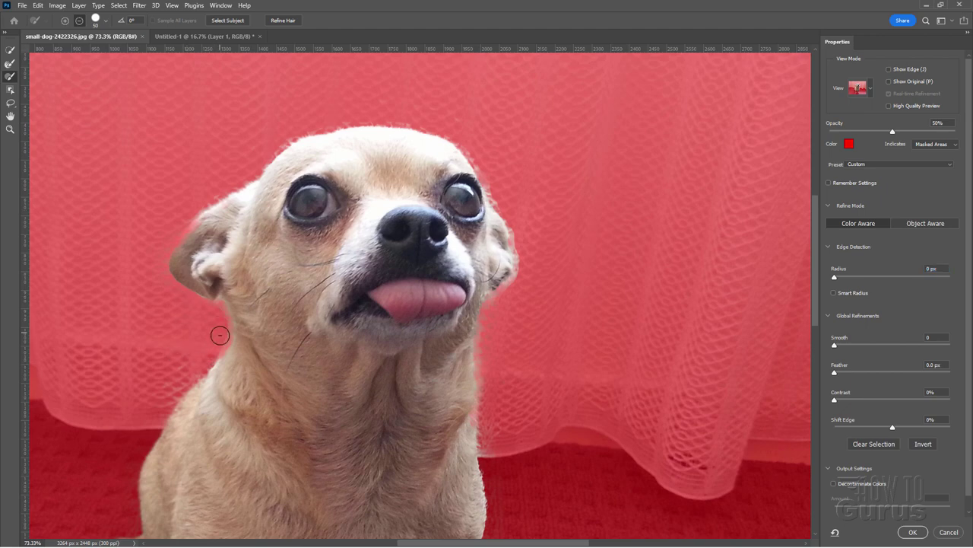
# - Check the refined outline down to the paws and output the selection as a New Layer with Layer Mask
pyautogui.scroll(-4, 219, 256)
pyautogui.scroll(-5, 326, 352)
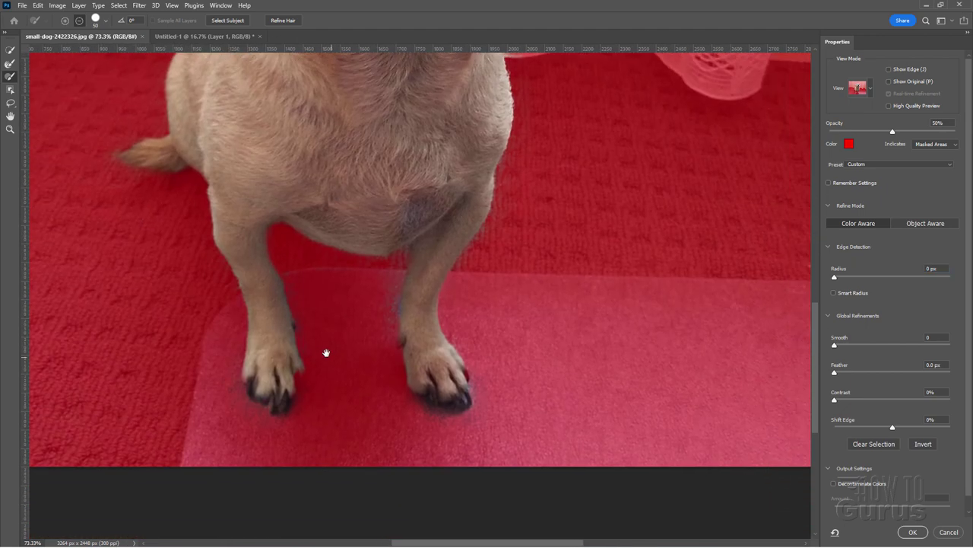
pyautogui.scroll(-1, 326, 352)
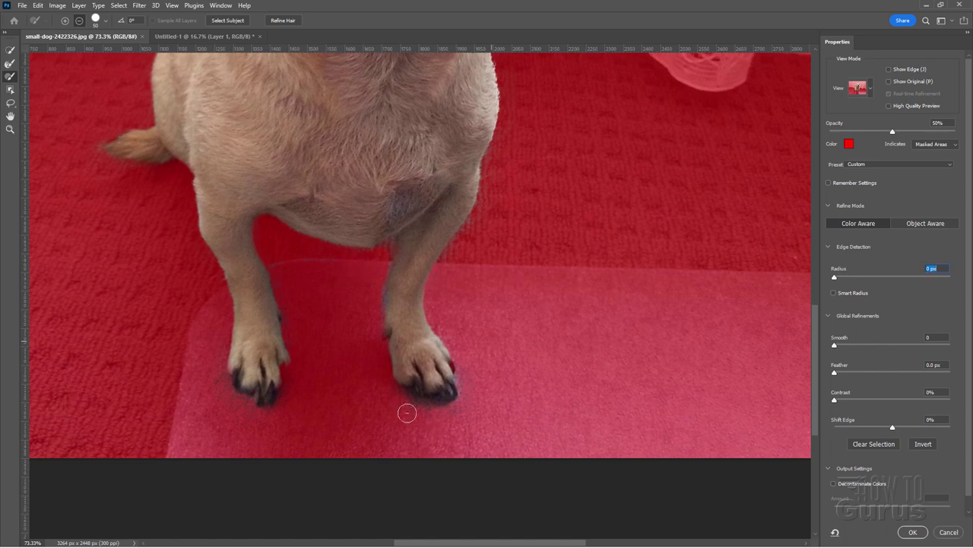
pyautogui.scroll(2, 456, 304)
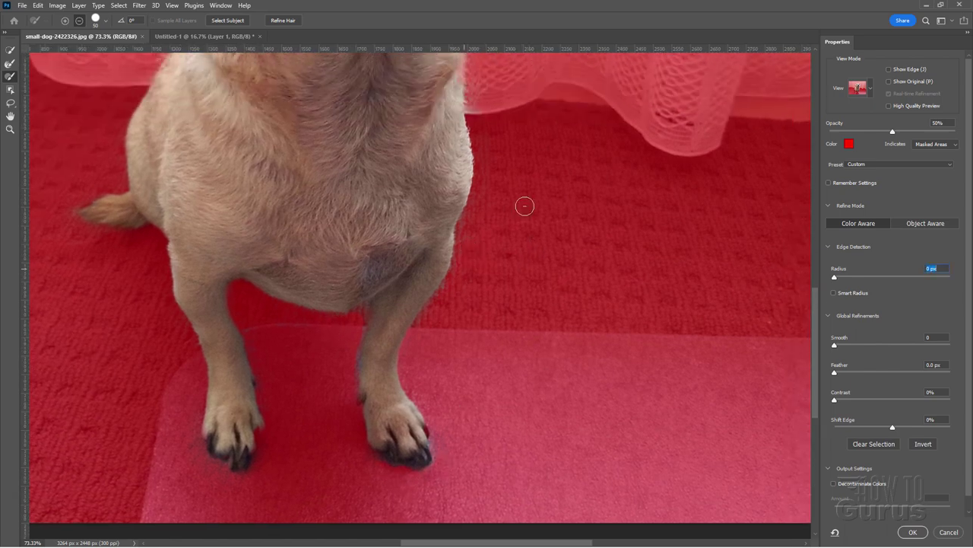
pyautogui.scroll(5, 532, 228)
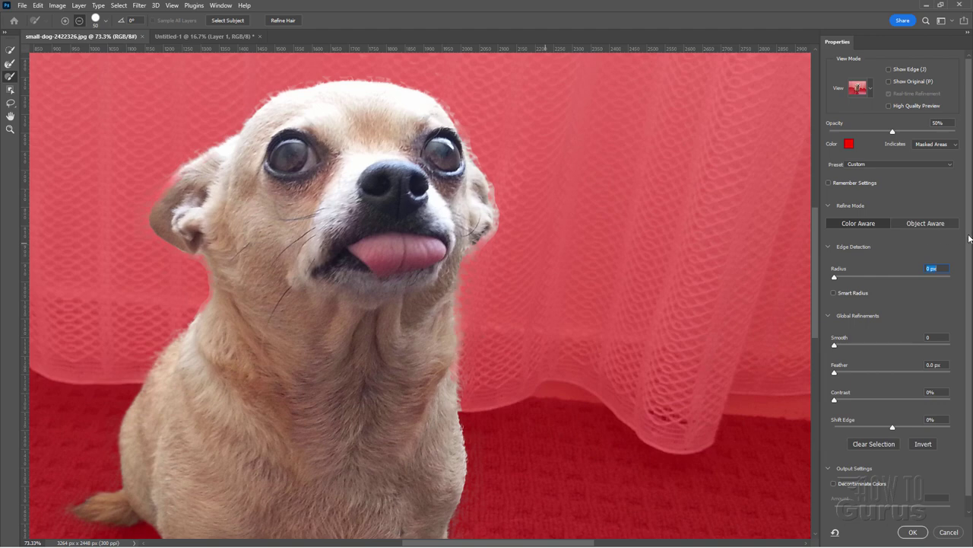
pyautogui.moveTo(968, 238); pyautogui.dragTo(969, 301)
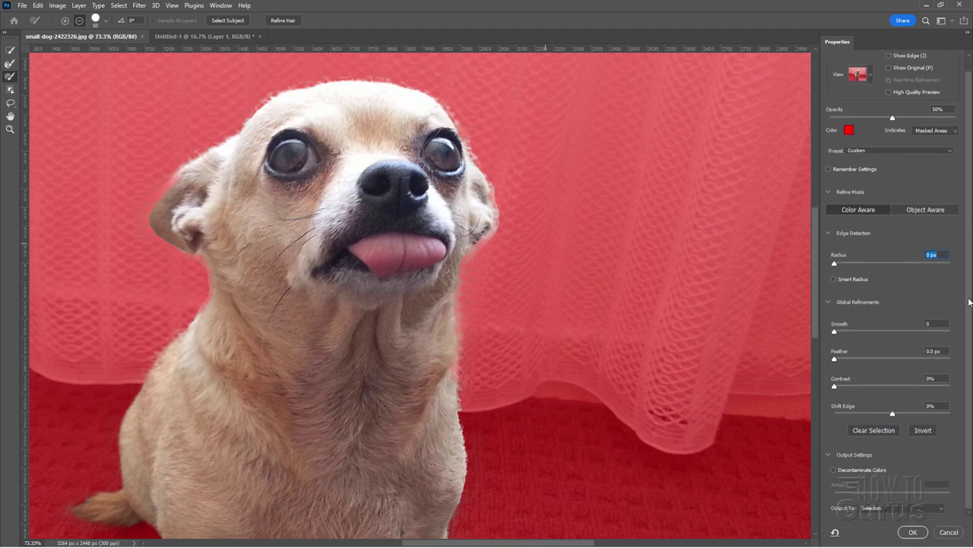
pyautogui.click(877, 510)
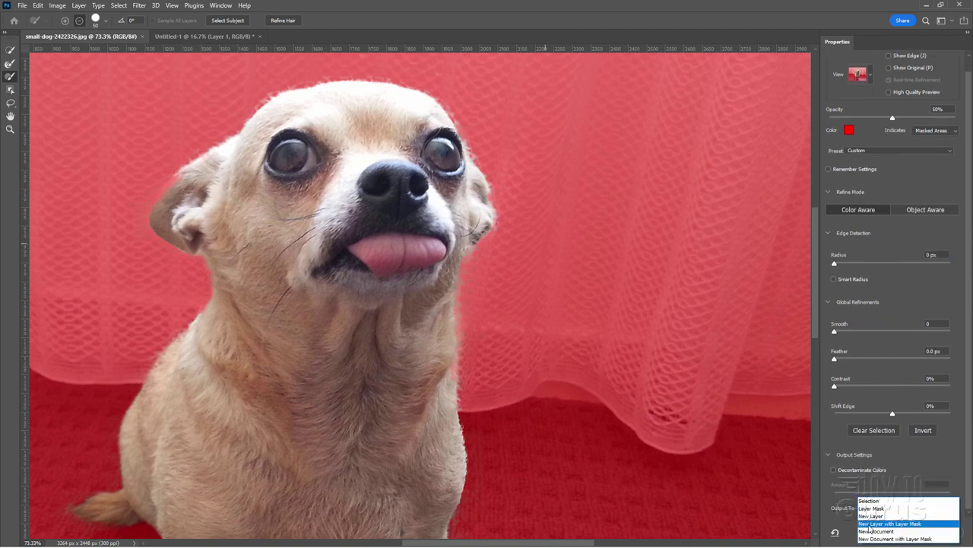
pyautogui.click(886, 524)
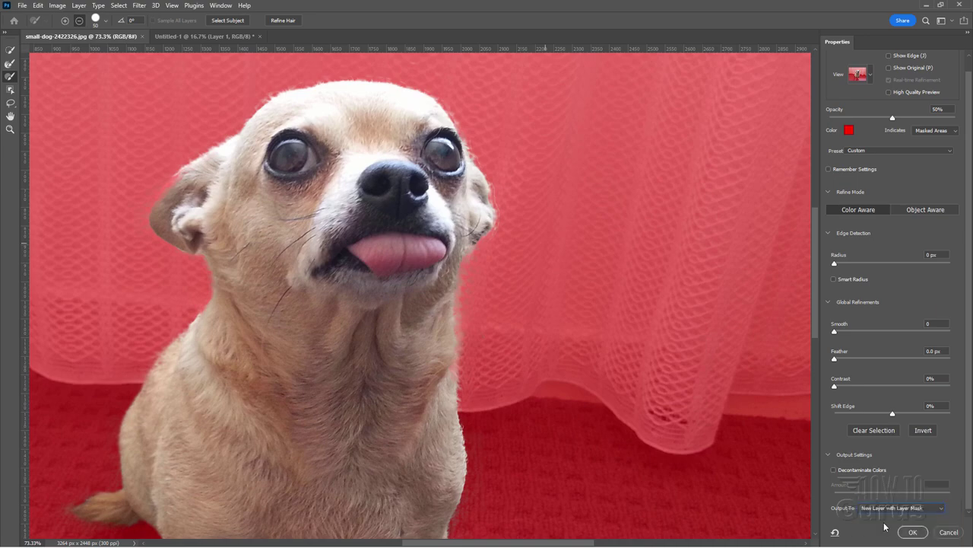
pyautogui.click(921, 534)
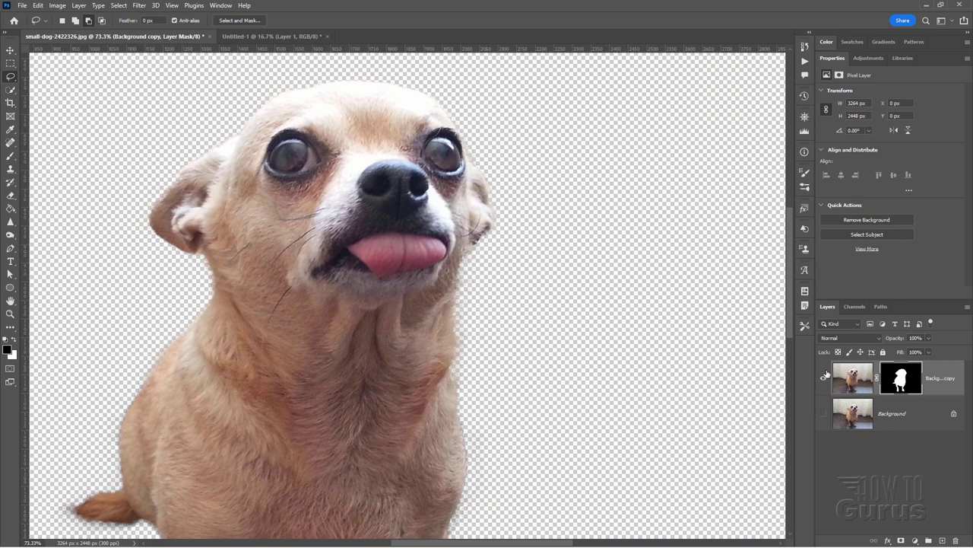
# - Copy the masked dog layer into the Untitled-1 document and close small-dog-2422326.jpg without saving
pyautogui.moveTo(182, 36); pyautogui.dragTo(248, 236)
pyautogui.click(10, 51)
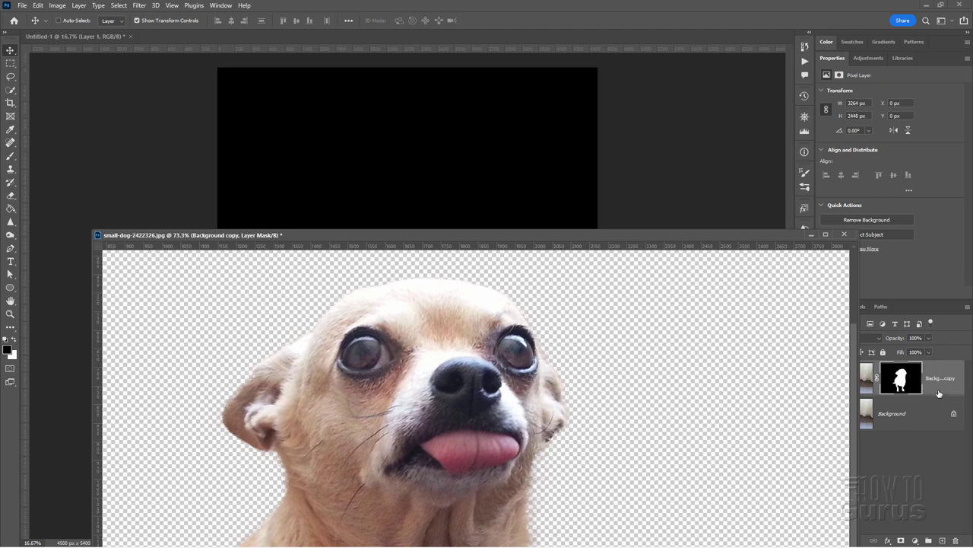
pyautogui.moveTo(924, 372); pyautogui.dragTo(460, 166)
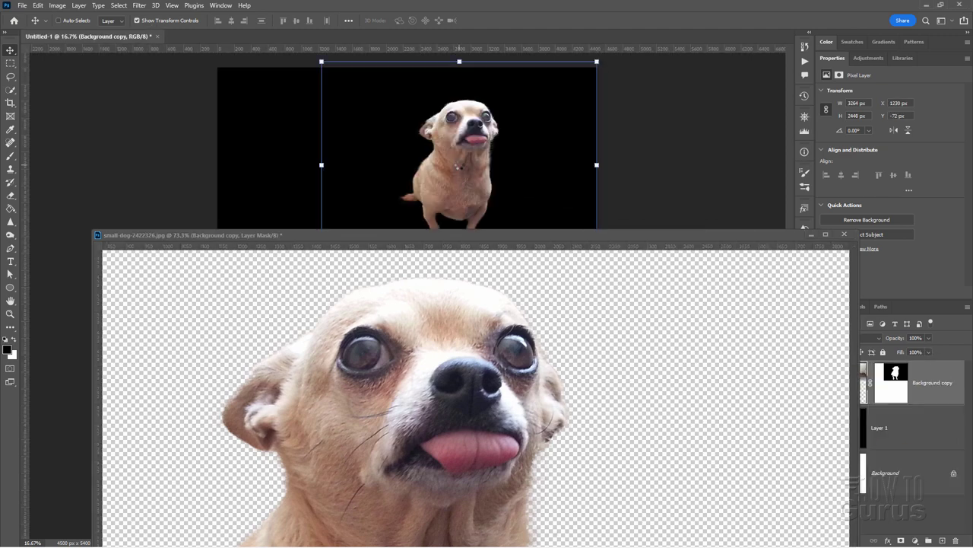
pyautogui.click(844, 235)
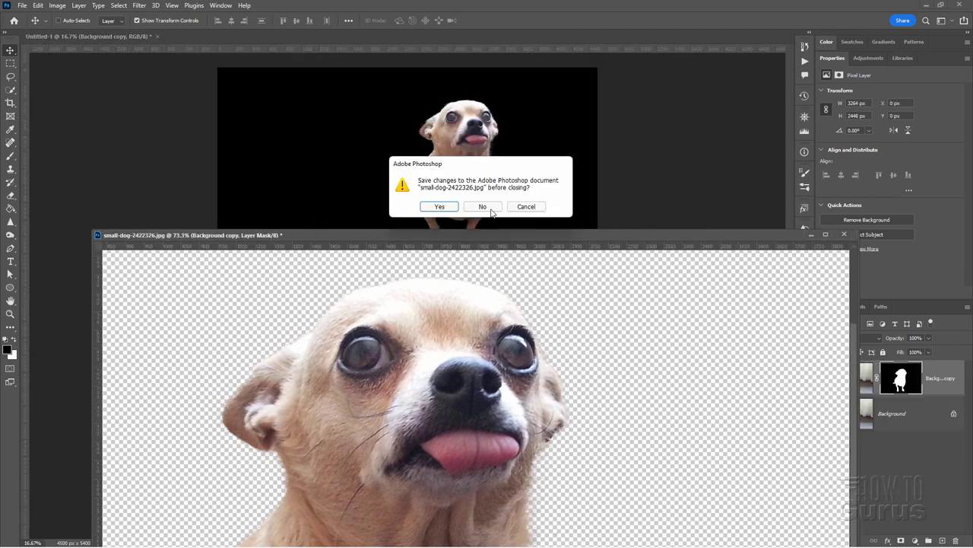
pyautogui.click(471, 208)
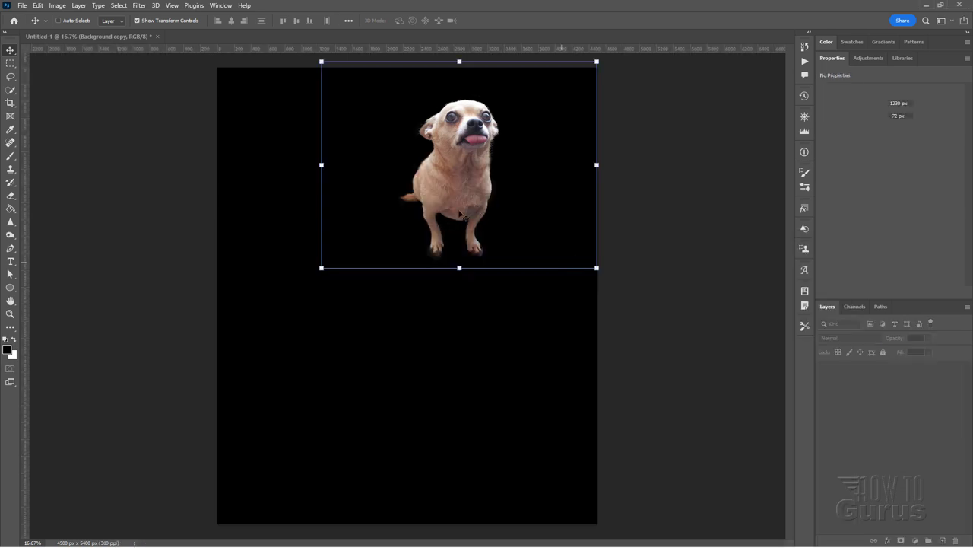
# - Enlarge the dog layer proportionally to about 165% and place it near the middle of the black canvas
pyautogui.moveTo(430, 223); pyautogui.dragTo(407, 381)
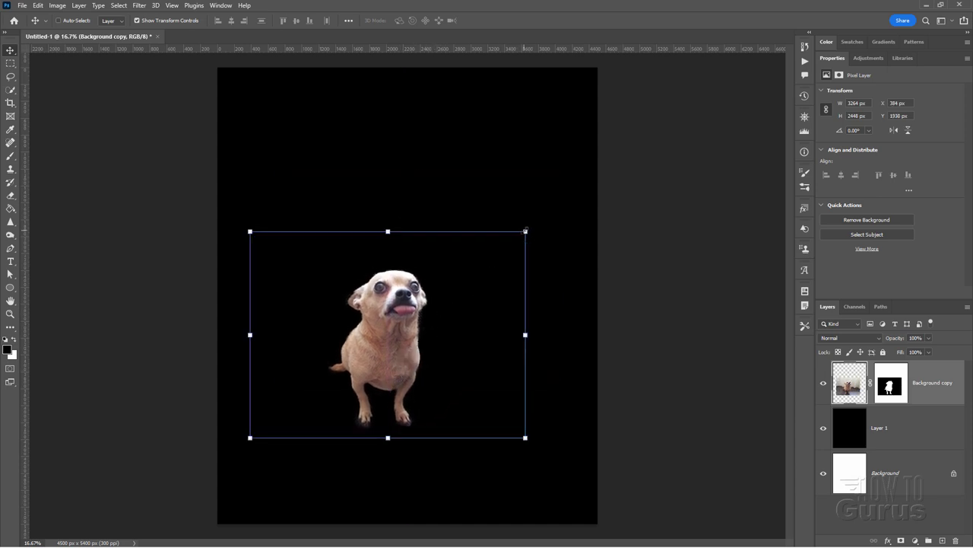
pyautogui.moveTo(525, 229); pyautogui.dragTo(713, 89)
pyautogui.moveTo(463, 300); pyautogui.dragTo(392, 302)
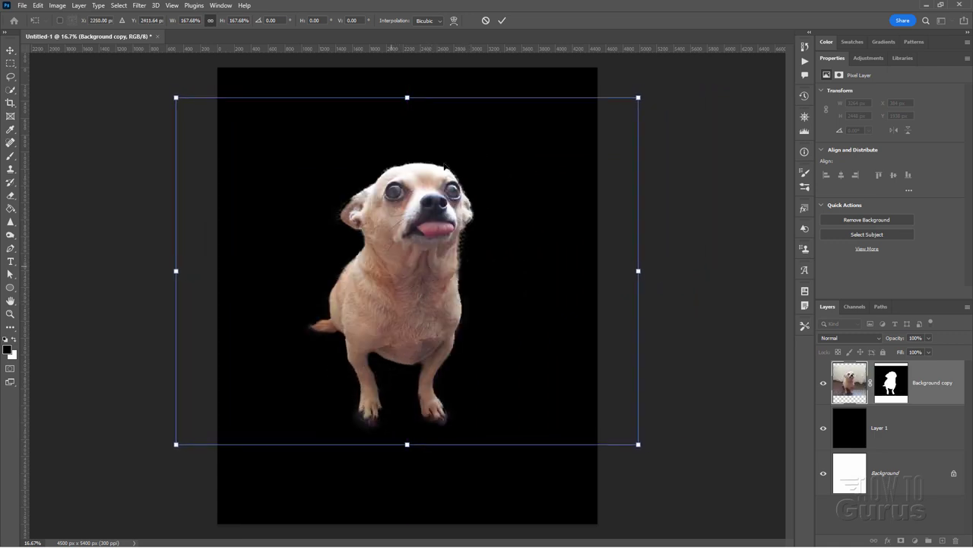
pyautogui.moveTo(639, 444); pyautogui.dragTo(669, 464)
pyautogui.moveTo(414, 344)
pyautogui.mouseDown()
pyautogui.moveTo(395, 320)
pyautogui.moveTo(390, 351)
pyautogui.moveTo(400, 353)
pyautogui.mouseUp()
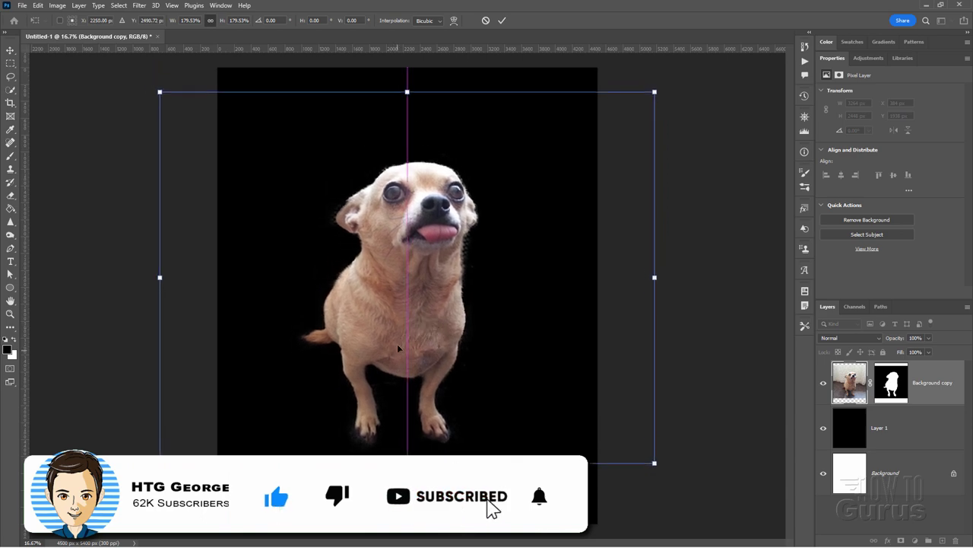
pyautogui.moveTo(654, 461); pyautogui.dragTo(614, 432)
pyautogui.moveTo(412, 330); pyautogui.dragTo(417, 331)
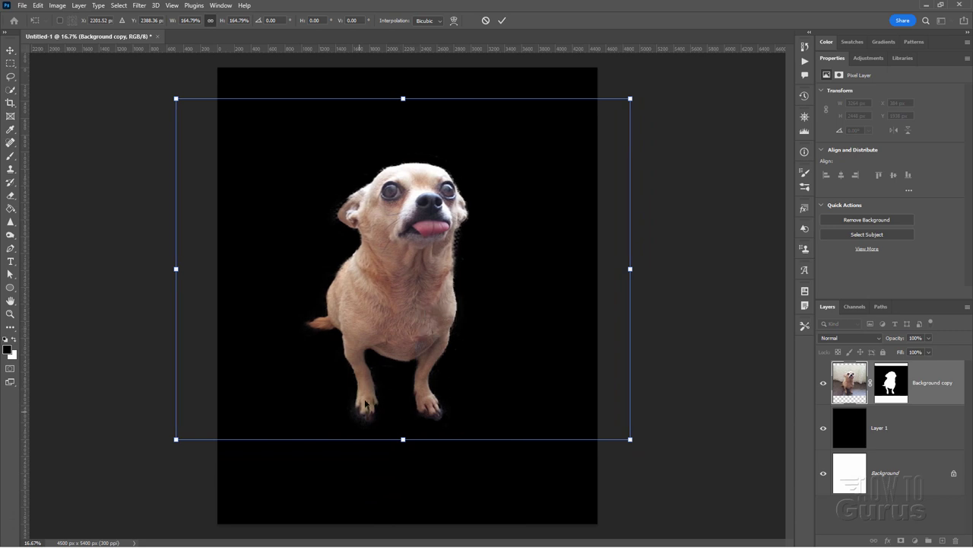
pyautogui.press('Return')
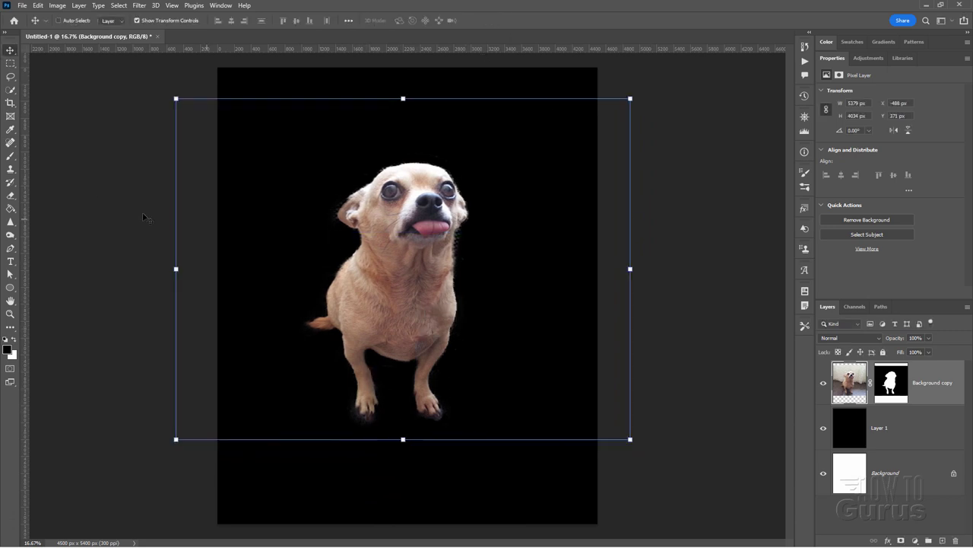
# - Target the dog layer's mask for painting at the head and lower the hardness of the 45 px brush
pyautogui.click(10, 313)
pyautogui.click(434, 222)
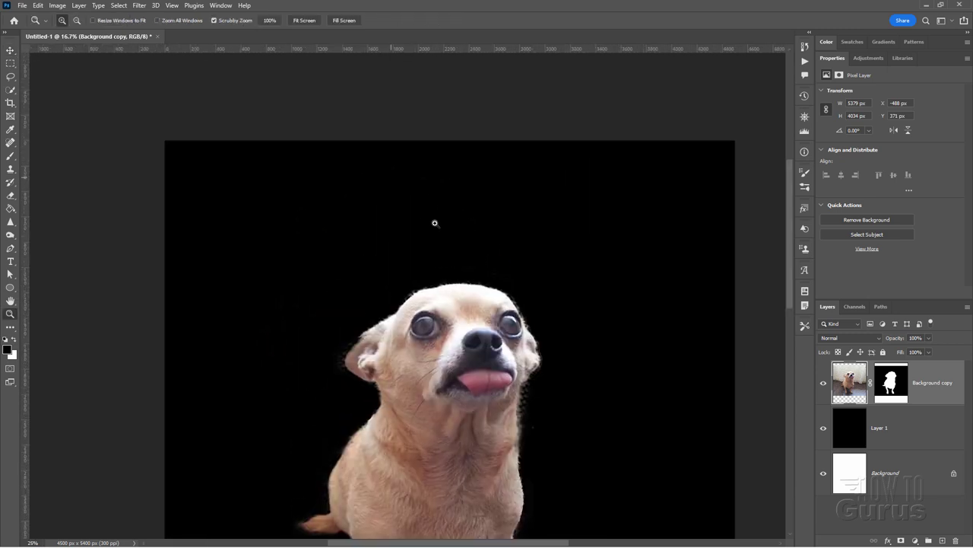
pyautogui.click(432, 304)
pyautogui.click(432, 304)
pyautogui.click(430, 299)
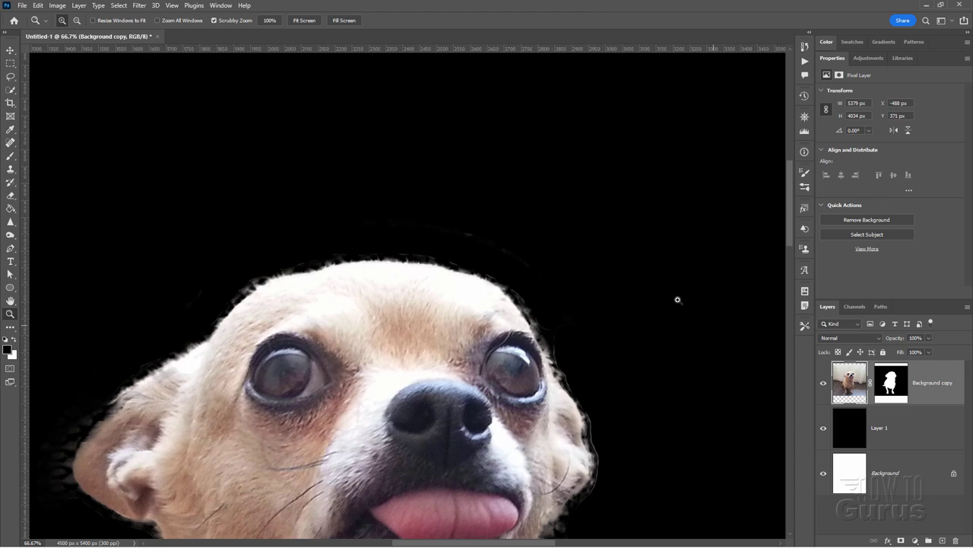
pyautogui.click(893, 389)
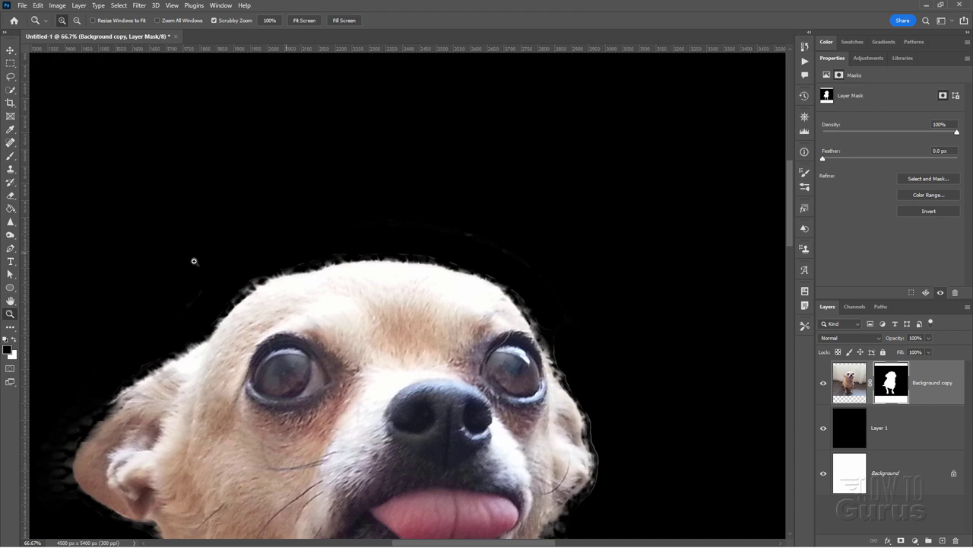
pyautogui.click(11, 155)
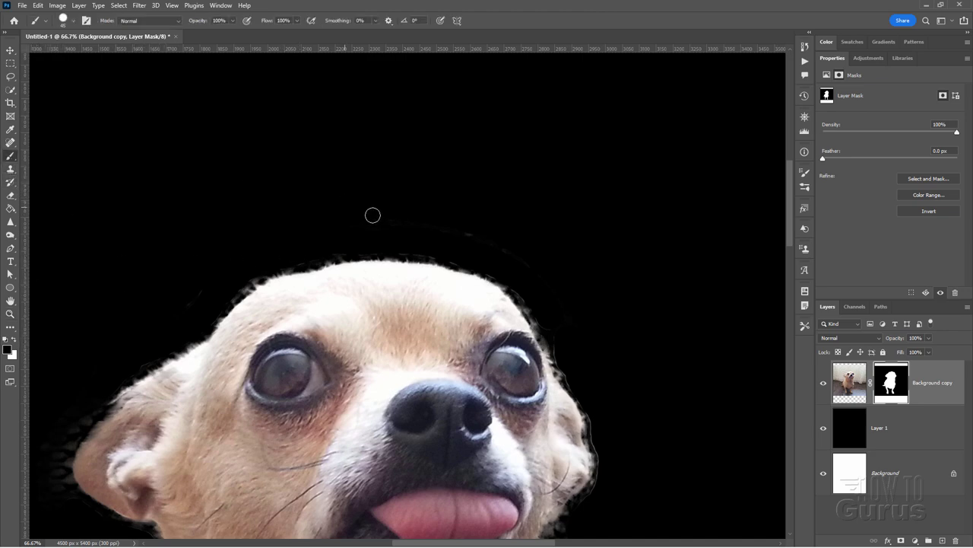
pyautogui.click(73, 23)
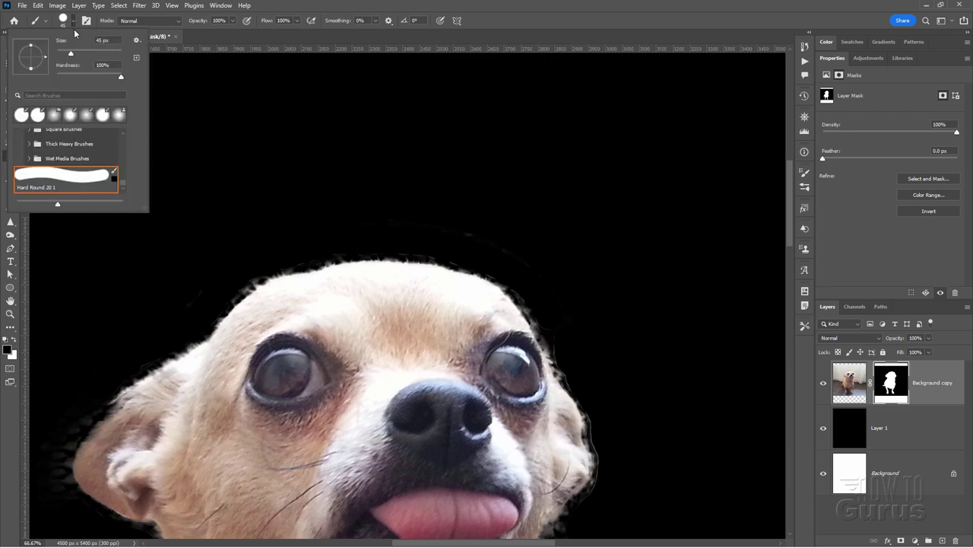
pyautogui.click(89, 73)
pyautogui.press('Return')
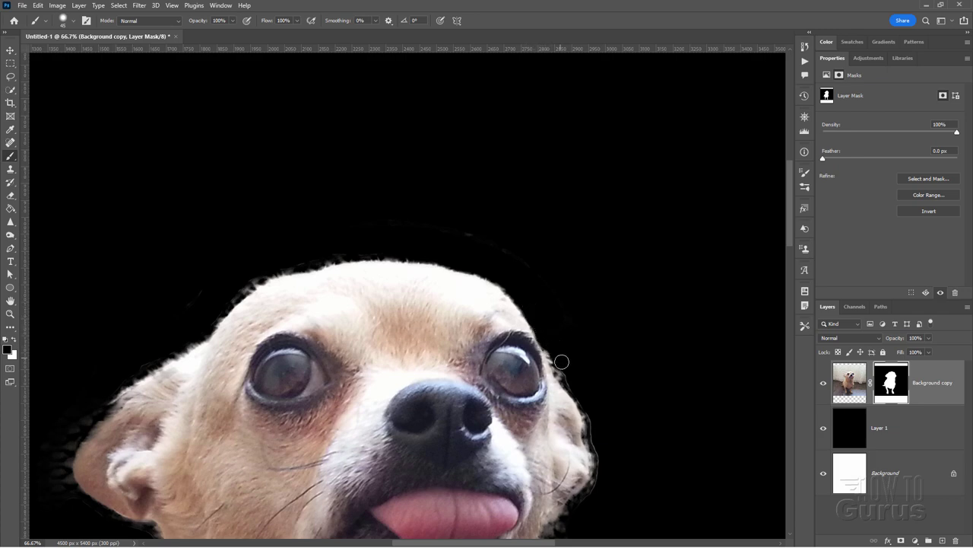
# - Paint black on the mask to hide leftover background along the dog's head, ears, neck, back and tail
pyautogui.moveTo(463, 248)
pyautogui.mouseDown()
pyautogui.moveTo(356, 241)
pyautogui.moveTo(413, 248)
pyautogui.moveTo(343, 249)
pyautogui.moveTo(262, 272)
pyautogui.moveTo(211, 317)
pyautogui.moveTo(188, 296)
pyautogui.moveTo(327, 182)
pyautogui.mouseUp()
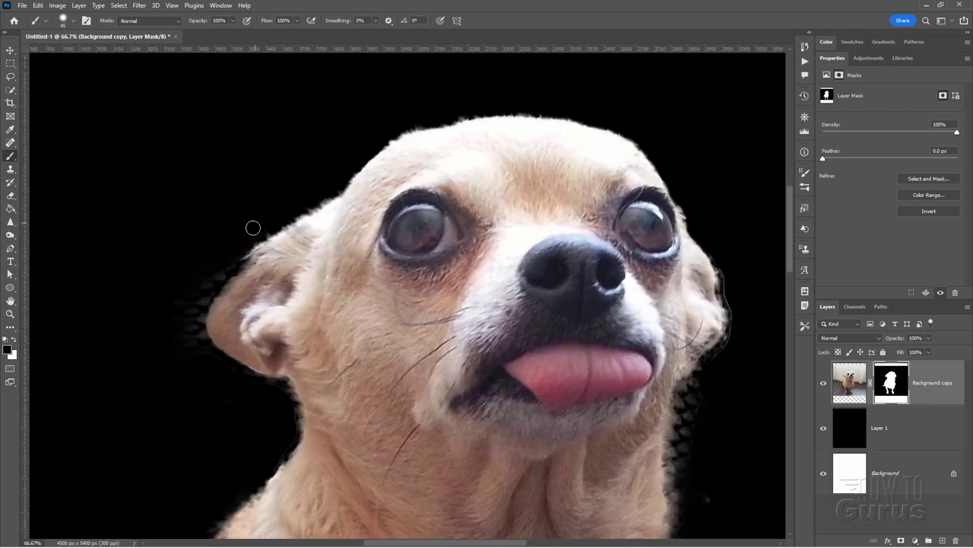
pyautogui.moveTo(217, 256)
pyautogui.mouseDown()
pyautogui.moveTo(181, 372)
pyautogui.moveTo(205, 351)
pyautogui.moveTo(283, 389)
pyautogui.moveTo(289, 434)
pyautogui.moveTo(259, 421)
pyautogui.moveTo(322, 286)
pyautogui.moveTo(261, 359)
pyautogui.moveTo(235, 360)
pyautogui.moveTo(311, 326)
pyautogui.moveTo(307, 341)
pyautogui.moveTo(261, 409)
pyautogui.moveTo(350, 100)
pyautogui.mouseUp()
pyautogui.click(14, 340)
pyautogui.press('x')
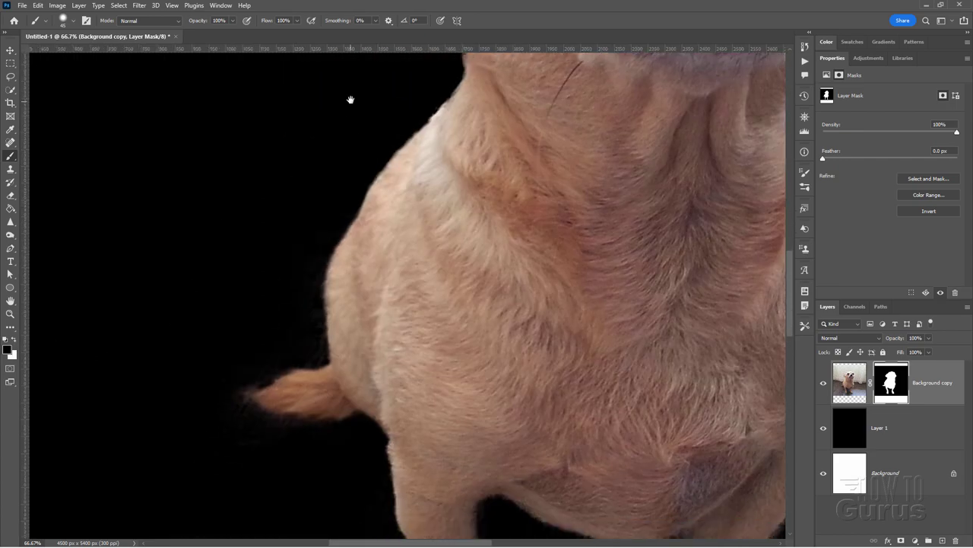
pyautogui.moveTo(317, 249)
pyautogui.mouseDown()
pyautogui.moveTo(309, 360)
pyautogui.moveTo(288, 361)
pyautogui.moveTo(245, 391)
pyautogui.moveTo(238, 380)
pyautogui.moveTo(285, 362)
pyautogui.moveTo(216, 367)
pyautogui.moveTo(305, 347)
pyautogui.moveTo(222, 403)
pyautogui.moveTo(243, 409)
pyautogui.moveTo(241, 424)
pyautogui.moveTo(289, 425)
pyautogui.mouseUp()
# - Paint black on the mask to clean up the fringes along both front legs, between them and under the belly
pyautogui.scroll(-5, 263, 291)
pyautogui.hscroll(2, 263, 291)
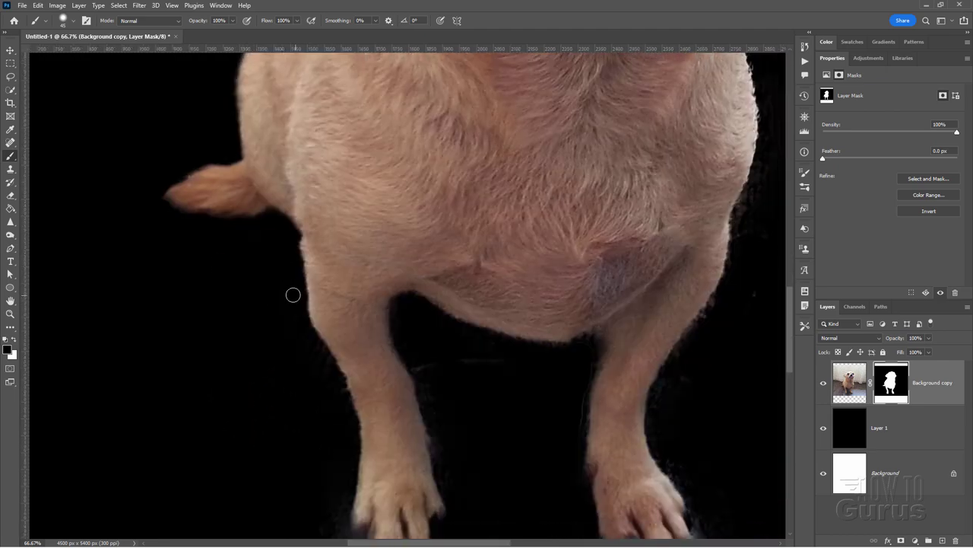
pyautogui.moveTo(308, 407); pyautogui.dragTo(314, 268)
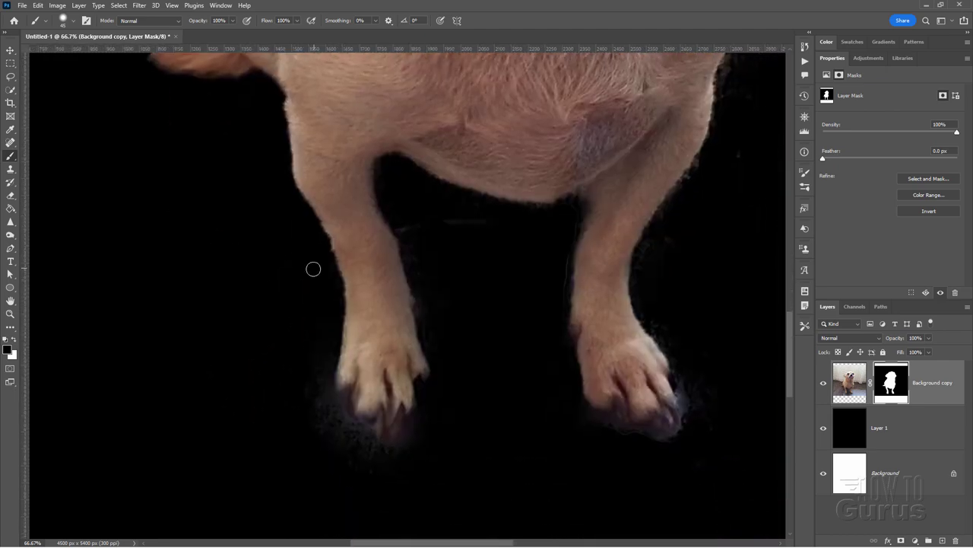
pyautogui.moveTo(334, 303)
pyautogui.mouseDown()
pyautogui.moveTo(326, 374)
pyautogui.moveTo(315, 343)
pyautogui.moveTo(301, 406)
pyautogui.mouseUp()
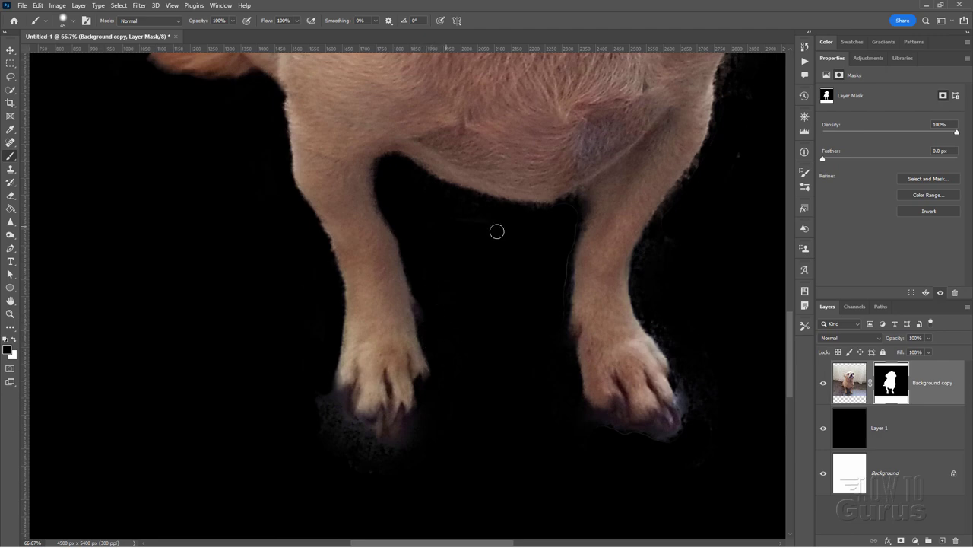
pyautogui.moveTo(567, 214)
pyautogui.mouseDown()
pyautogui.moveTo(580, 202)
pyautogui.moveTo(558, 350)
pyautogui.mouseUp()
pyautogui.moveTo(717, 137)
pyautogui.mouseDown()
pyautogui.moveTo(656, 229)
pyautogui.moveTo(638, 283)
pyautogui.moveTo(650, 321)
pyautogui.moveTo(675, 236)
pyautogui.moveTo(667, 333)
pyautogui.moveTo(687, 410)
pyautogui.mouseUp()
# - Paint white on the mask to restore the toe edges of the dog's front paw on the tail side
pyautogui.press('z')
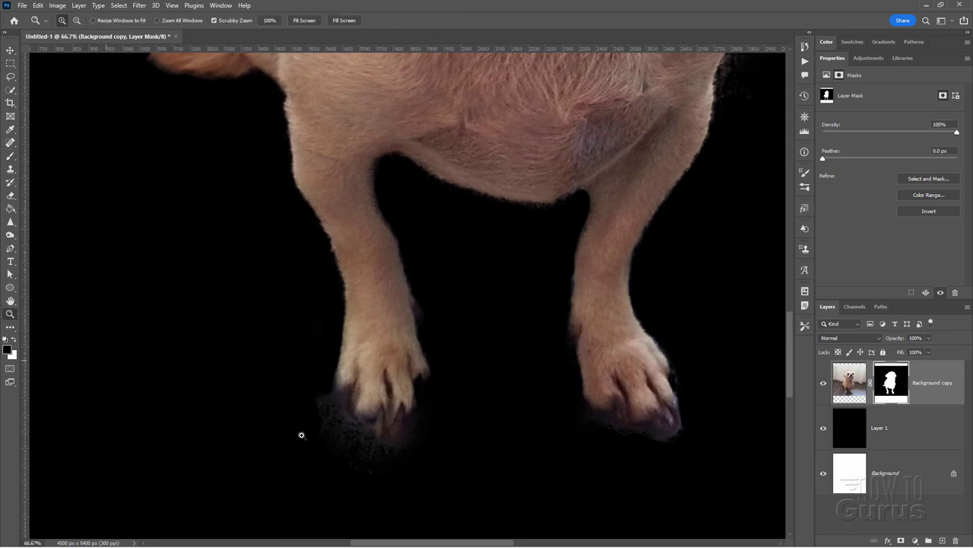
pyautogui.click(381, 443)
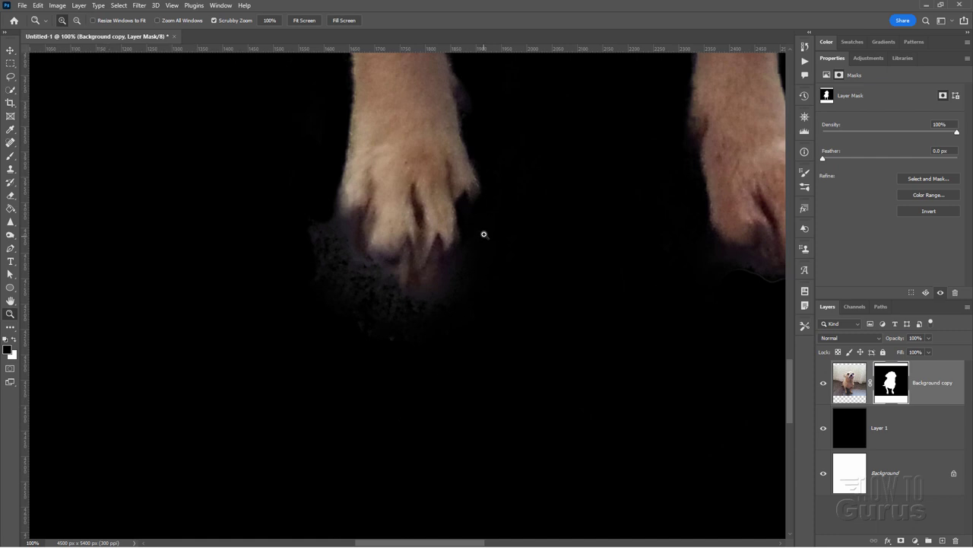
pyautogui.moveTo(511, 202); pyautogui.dragTo(483, 292)
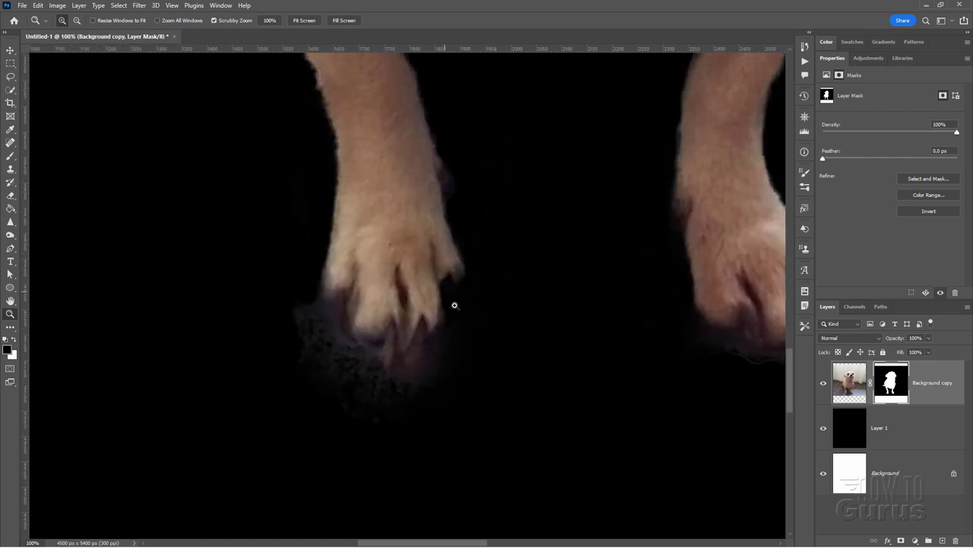
pyautogui.click(10, 155)
pyautogui.click(15, 339)
pyautogui.moveTo(460, 270)
pyautogui.mouseDown()
pyautogui.moveTo(452, 296)
pyautogui.moveTo(448, 278)
pyautogui.moveTo(448, 300)
pyautogui.mouseUp()
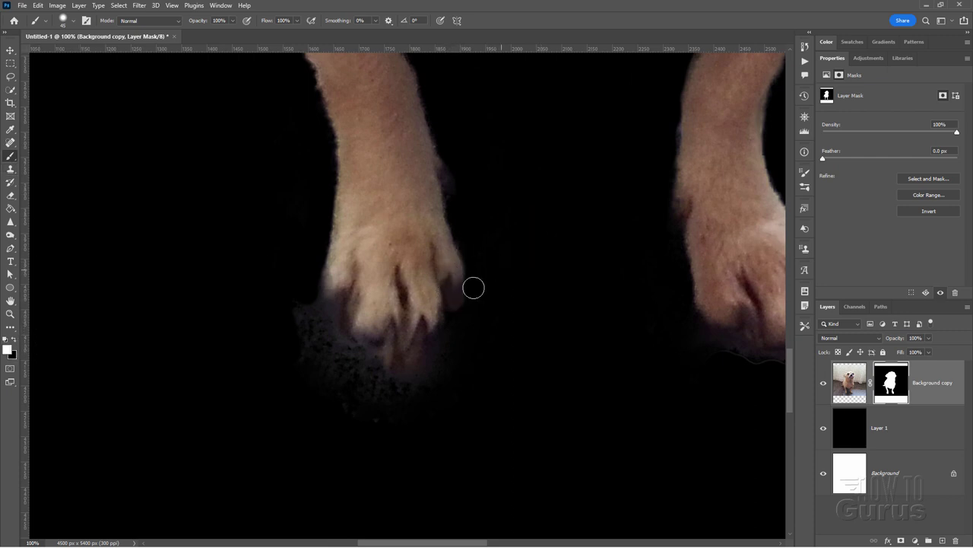
pyautogui.hotkey('ctrl', 'z')
# - Lasso the leftover background around the tail-side paw's toes, paint it black on the mask and deselect
pyautogui.press('l')
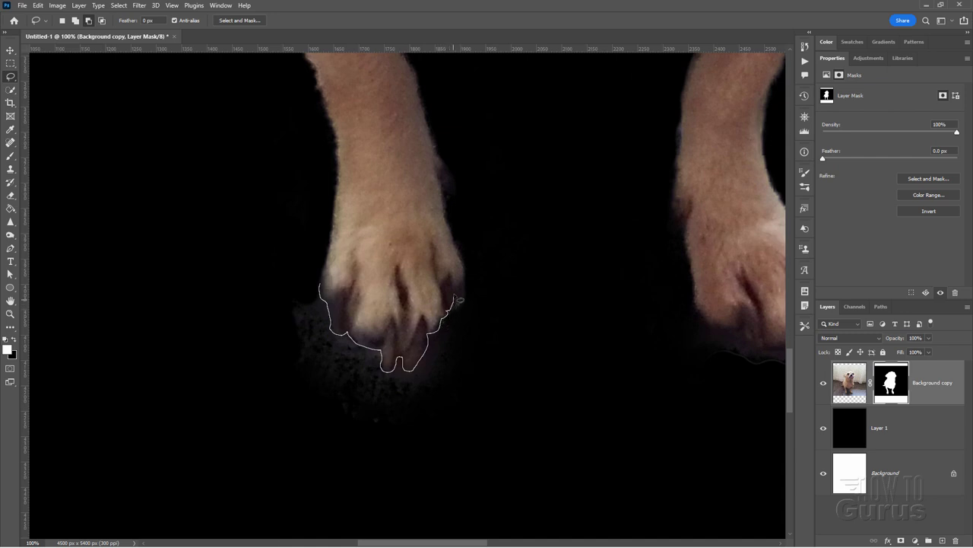
pyautogui.moveTo(467, 290)
pyautogui.mouseDown()
pyautogui.moveTo(507, 367)
pyautogui.moveTo(430, 489)
pyautogui.moveTo(305, 468)
pyautogui.moveTo(217, 407)
pyautogui.moveTo(226, 341)
pyautogui.moveTo(277, 273)
pyautogui.moveTo(324, 291)
pyautogui.mouseUp()
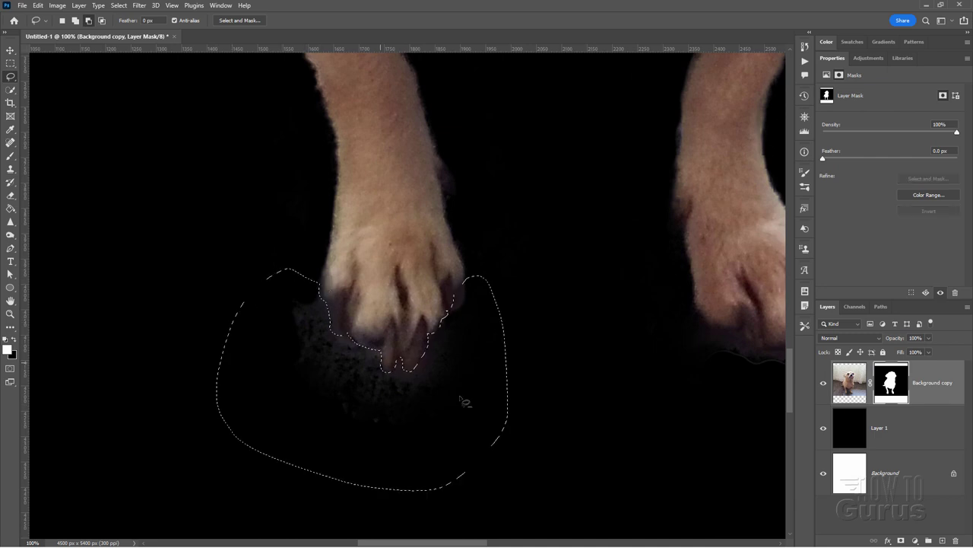
pyautogui.click(12, 339)
pyautogui.press('b')
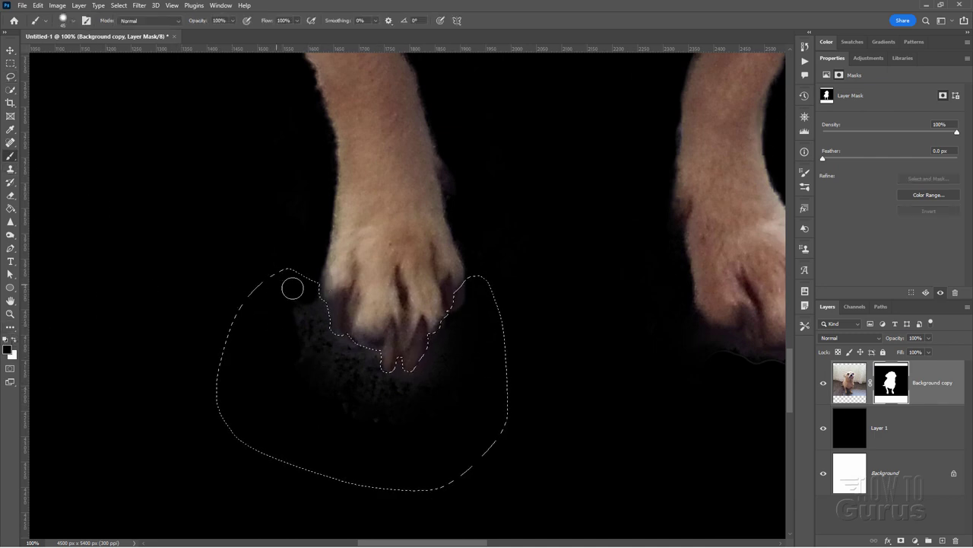
pyautogui.moveTo(291, 282)
pyautogui.mouseDown()
pyautogui.moveTo(355, 355)
pyautogui.moveTo(394, 370)
pyautogui.moveTo(372, 363)
pyautogui.moveTo(420, 351)
pyautogui.moveTo(458, 306)
pyautogui.moveTo(451, 344)
pyautogui.moveTo(407, 385)
pyautogui.moveTo(465, 293)
pyautogui.moveTo(324, 379)
pyautogui.moveTo(319, 348)
pyautogui.moveTo(346, 388)
pyautogui.moveTo(316, 386)
pyautogui.moveTo(372, 391)
pyautogui.moveTo(419, 355)
pyautogui.mouseUp()
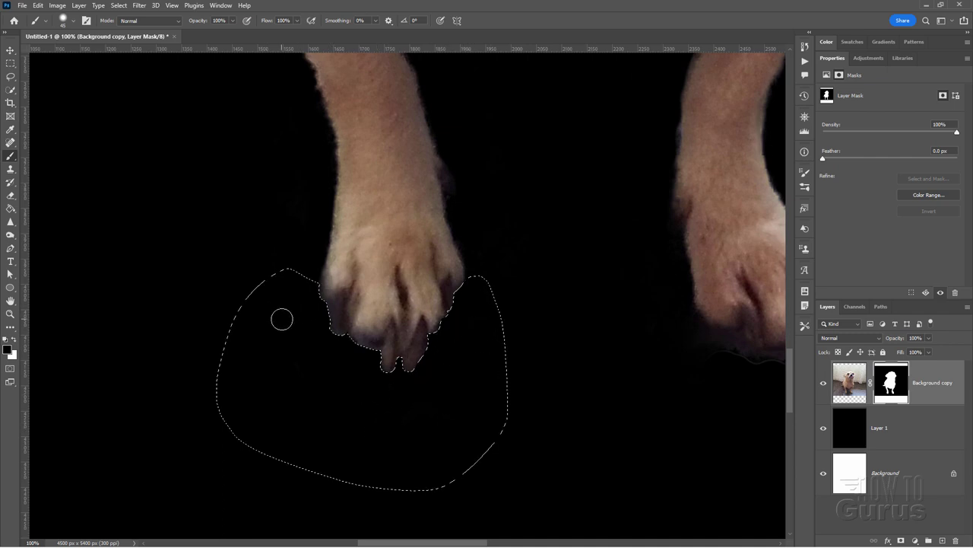
pyautogui.hotkey('ctrl', 'd')
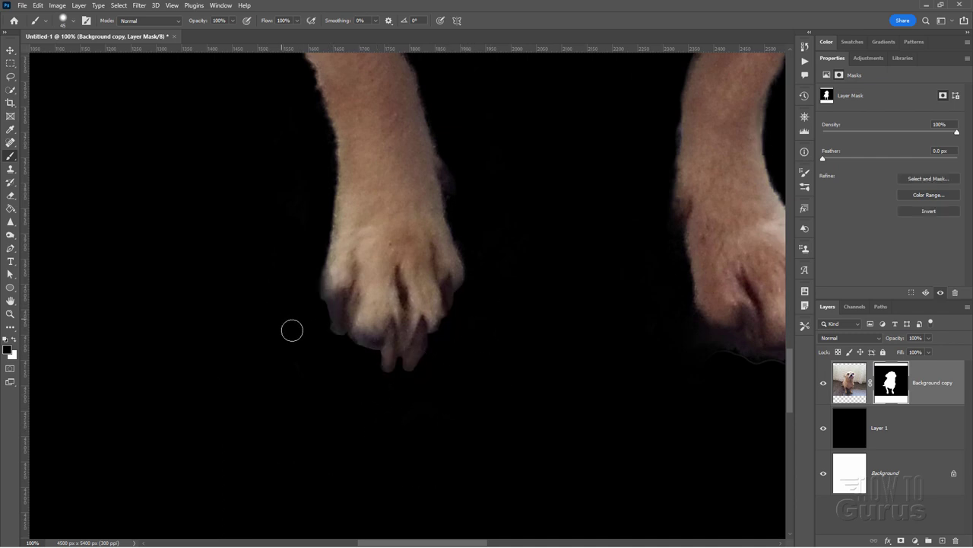
# - Lasso the fringe under the other front paw's toes, paint it black on the mask and deselect
pyautogui.moveTo(546, 344)
pyautogui.mouseDown()
pyautogui.moveTo(298, 419)
pyautogui.moveTo(261, 398)
pyautogui.mouseUp()
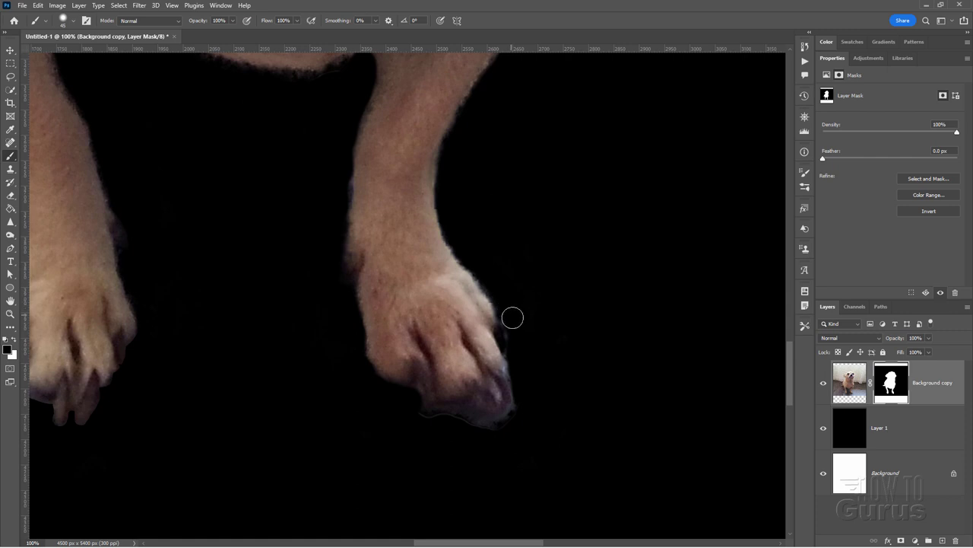
pyautogui.click(11, 76)
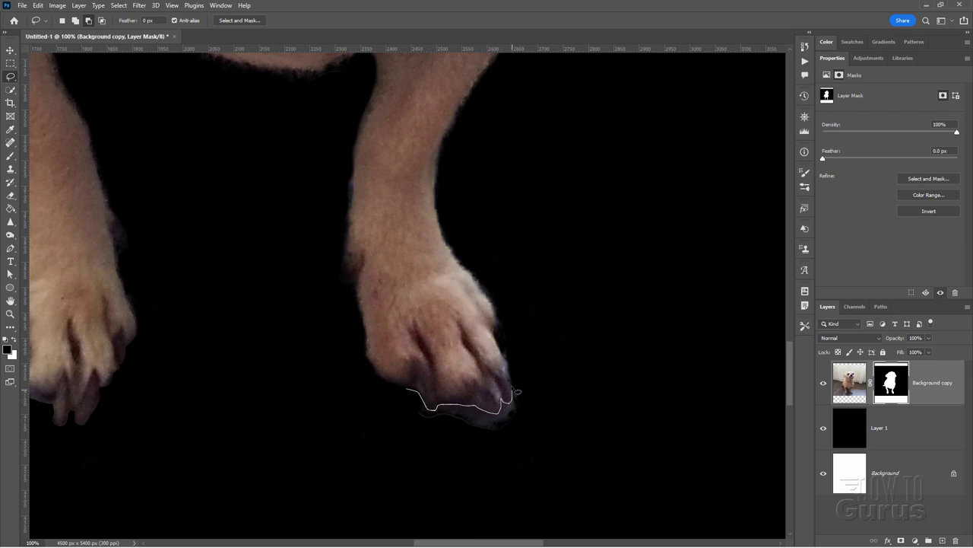
pyautogui.moveTo(533, 461)
pyautogui.mouseDown()
pyautogui.moveTo(398, 465)
pyautogui.moveTo(379, 425)
pyautogui.mouseUp()
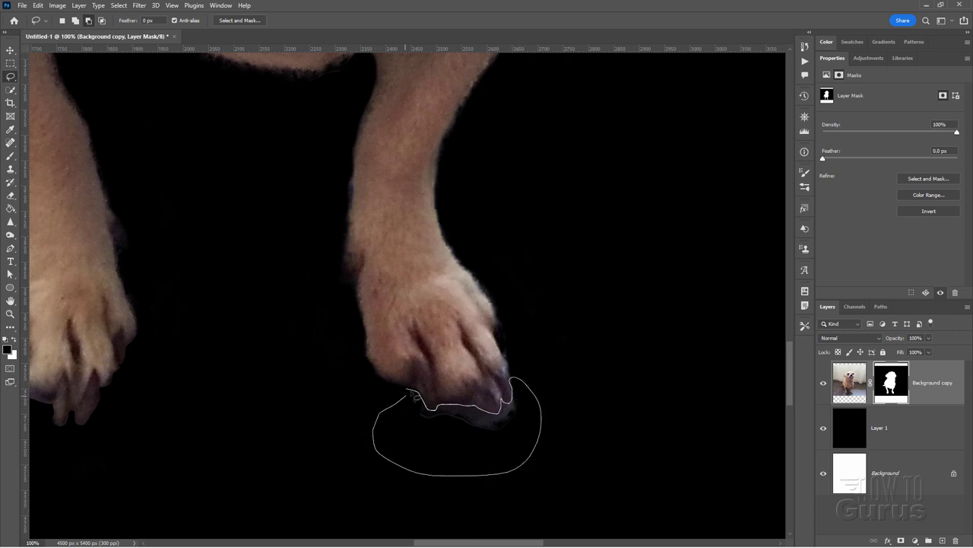
pyautogui.moveTo(412, 394)
pyautogui.mouseDown()
pyautogui.moveTo(486, 416)
pyautogui.moveTo(509, 406)
pyautogui.mouseUp()
pyautogui.press('b')
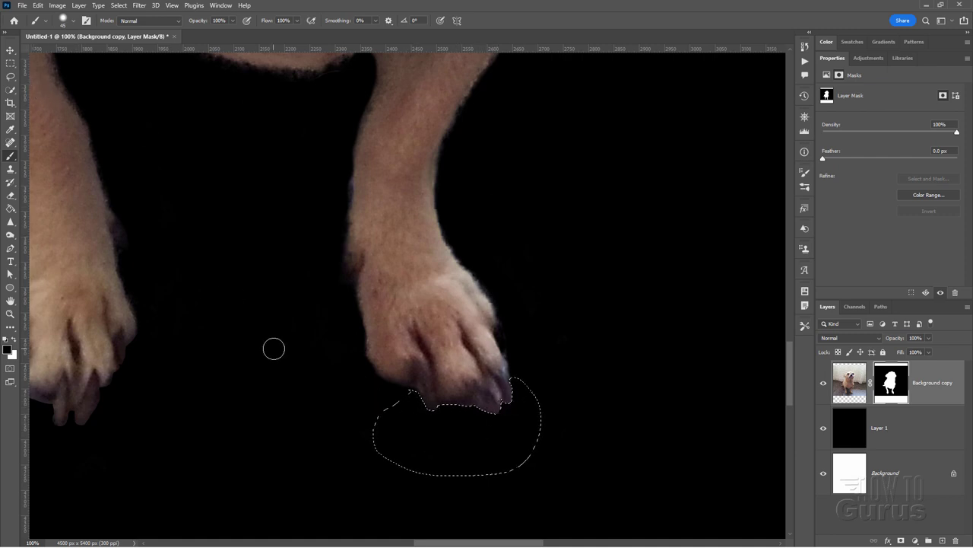
pyautogui.hotkey('ctrl', 'd')
# - Paint black on the mask to clean the fringe along the dog's chest and neck opposite the tail
pyautogui.moveTo(565, 220)
pyautogui.mouseDown()
pyautogui.moveTo(489, 433)
pyautogui.moveTo(384, 388)
pyautogui.moveTo(402, 289)
pyautogui.moveTo(478, 240)
pyautogui.mouseUp()
pyautogui.scroll(-5, 456, 327)
pyautogui.moveTo(431, 413)
pyautogui.mouseDown()
pyautogui.moveTo(443, 375)
pyautogui.moveTo(435, 307)
pyautogui.mouseUp()
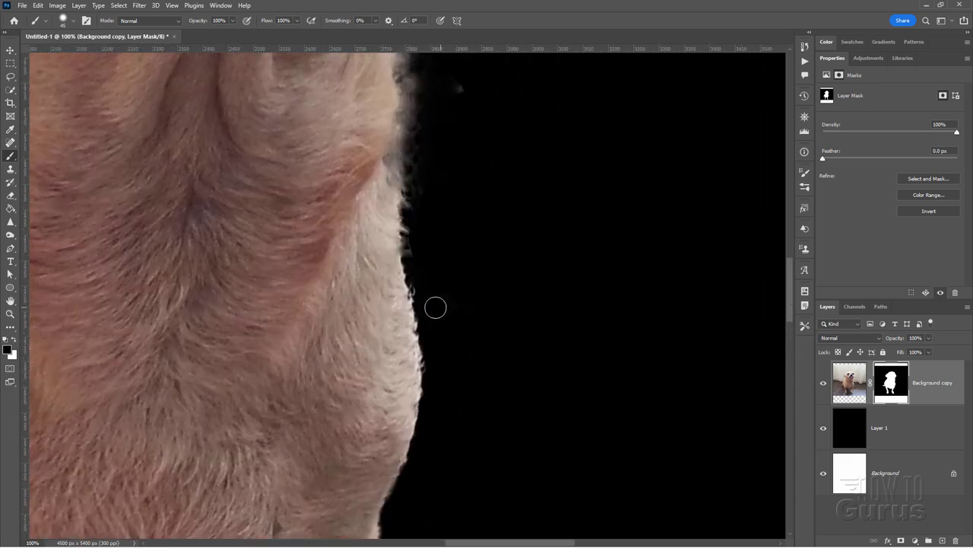
pyautogui.scroll(5, 432, 361)
pyautogui.moveTo(432, 361); pyautogui.dragTo(433, 259)
pyautogui.scroll(5, 424, 385)
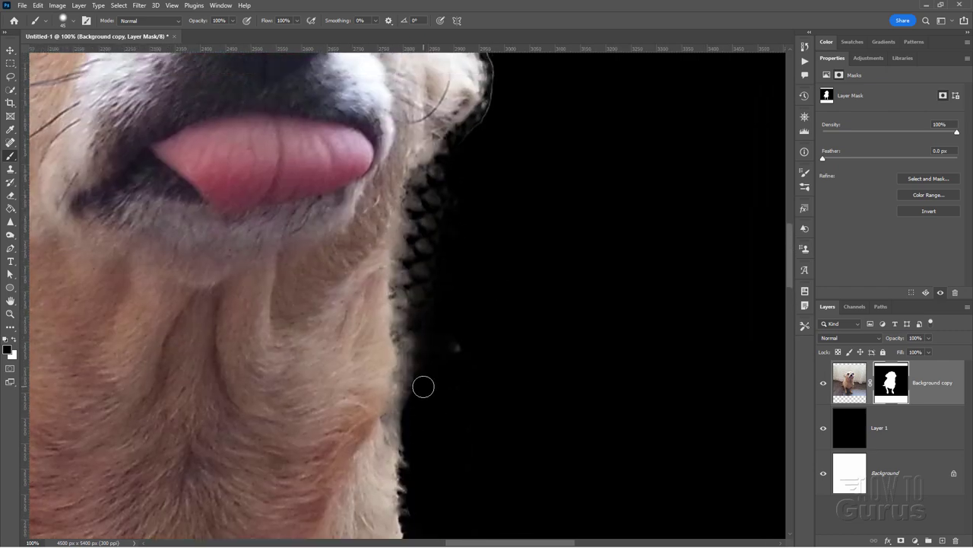
pyautogui.moveTo(424, 385)
pyautogui.mouseDown()
pyautogui.moveTo(468, 348)
pyautogui.moveTo(414, 326)
pyautogui.moveTo(437, 388)
pyautogui.moveTo(416, 359)
pyautogui.moveTo(420, 334)
pyautogui.moveTo(443, 363)
pyautogui.moveTo(420, 289)
pyautogui.moveTo(438, 269)
pyautogui.moveTo(417, 293)
pyautogui.moveTo(458, 214)
pyautogui.mouseUp()
# - Paint black on the mask to remove the thin outline and fringe around the ear opposite the tail
pyautogui.scroll(5, 436, 387)
pyautogui.scroll(5, 506, 352)
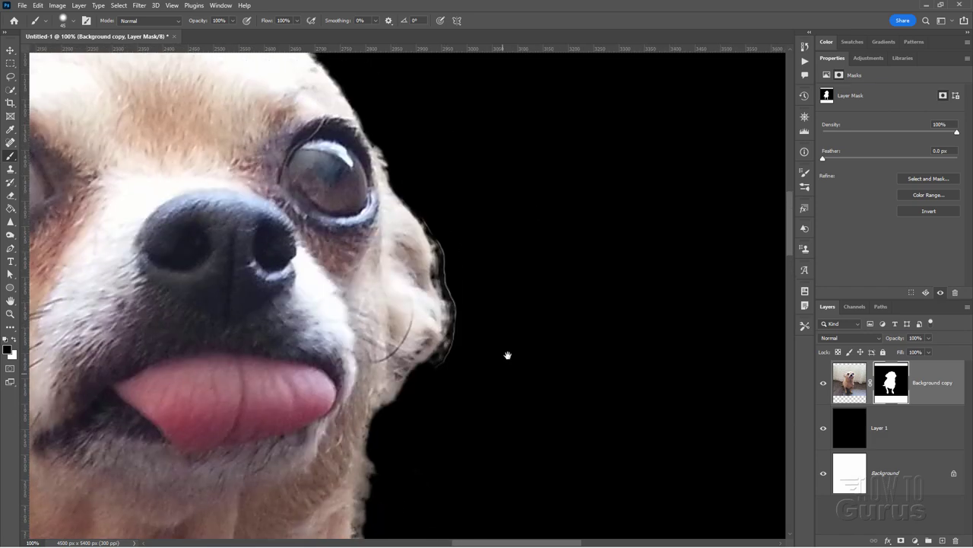
pyautogui.moveTo(450, 394)
pyautogui.mouseDown()
pyautogui.moveTo(460, 317)
pyautogui.moveTo(442, 290)
pyautogui.mouseUp()
pyautogui.moveTo(467, 327)
pyautogui.mouseDown()
pyautogui.moveTo(454, 339)
pyautogui.moveTo(429, 228)
pyautogui.mouseUp()
pyautogui.moveTo(428, 178); pyautogui.dragTo(431, 208)
pyautogui.scroll(5, 431, 209)
pyautogui.hscroll(-5, 532, 276)
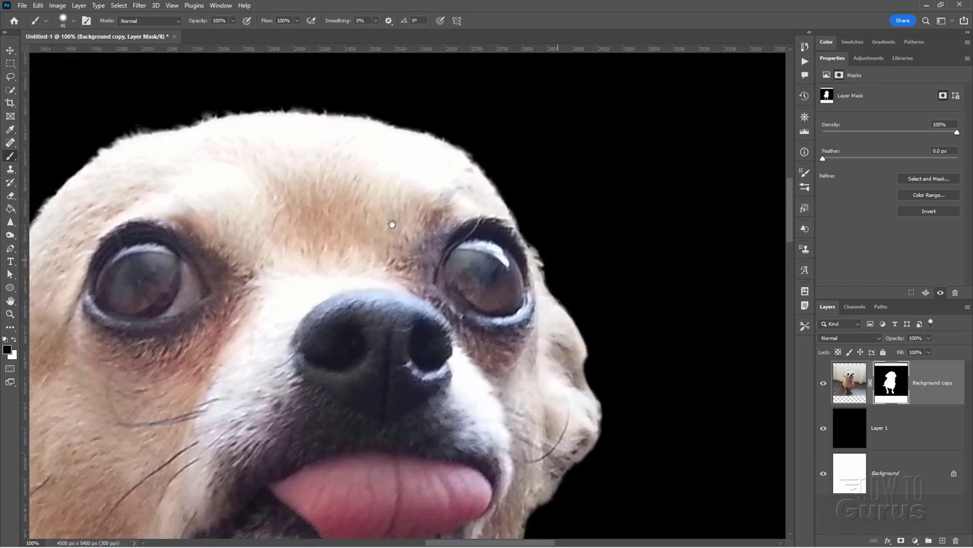
# - Enlarge the brush to 200 px and paint black on the dog layer's mask over the faint horizontal line below the paws
pyautogui.click(10, 313)
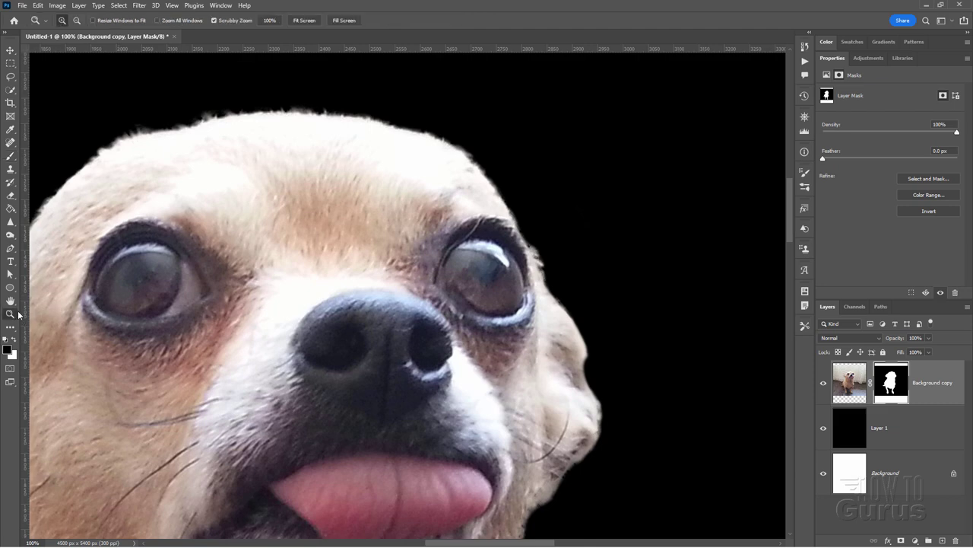
pyautogui.click(304, 19)
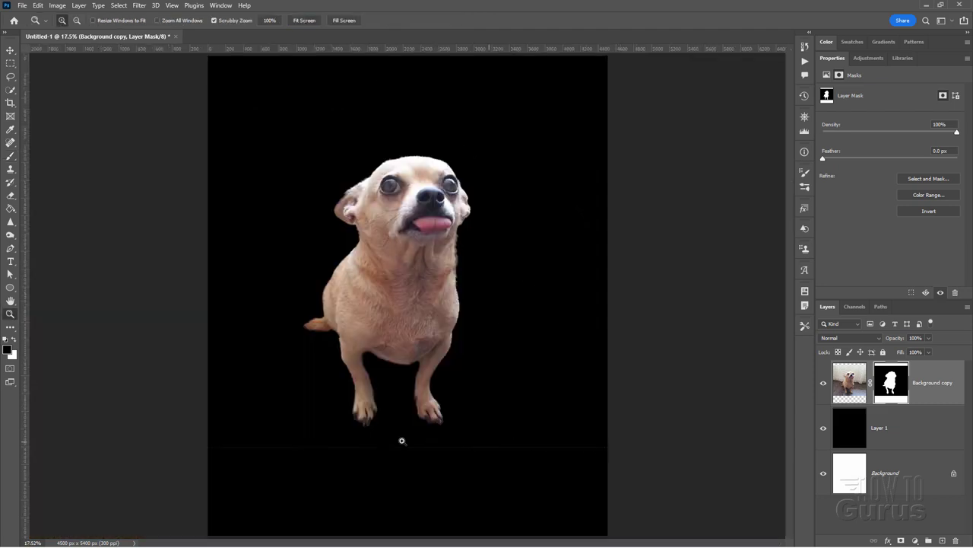
pyautogui.click(902, 439)
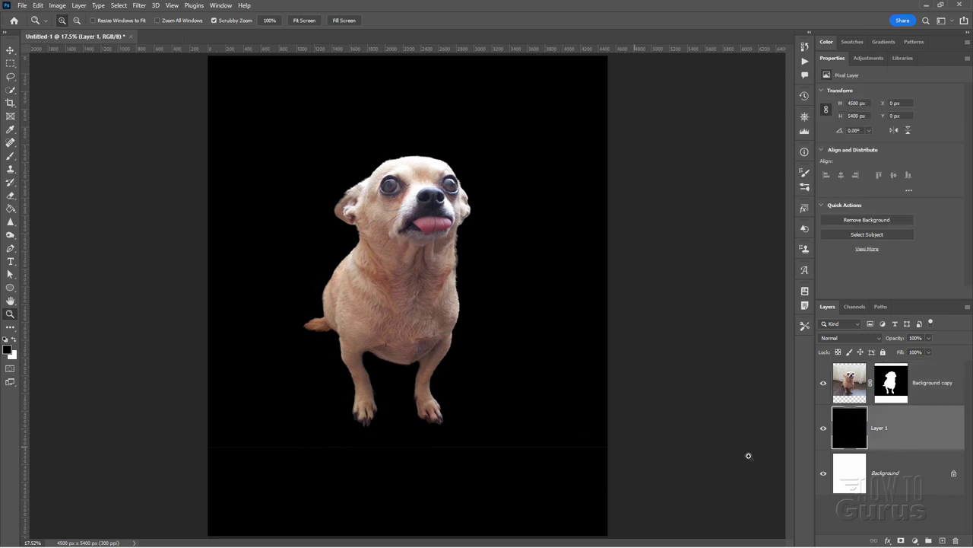
pyautogui.click(896, 384)
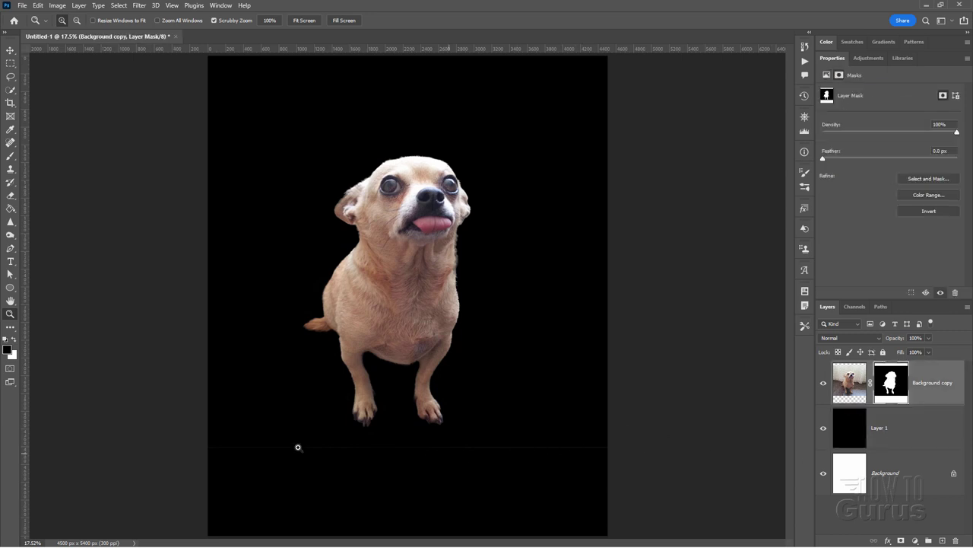
pyautogui.click(10, 156)
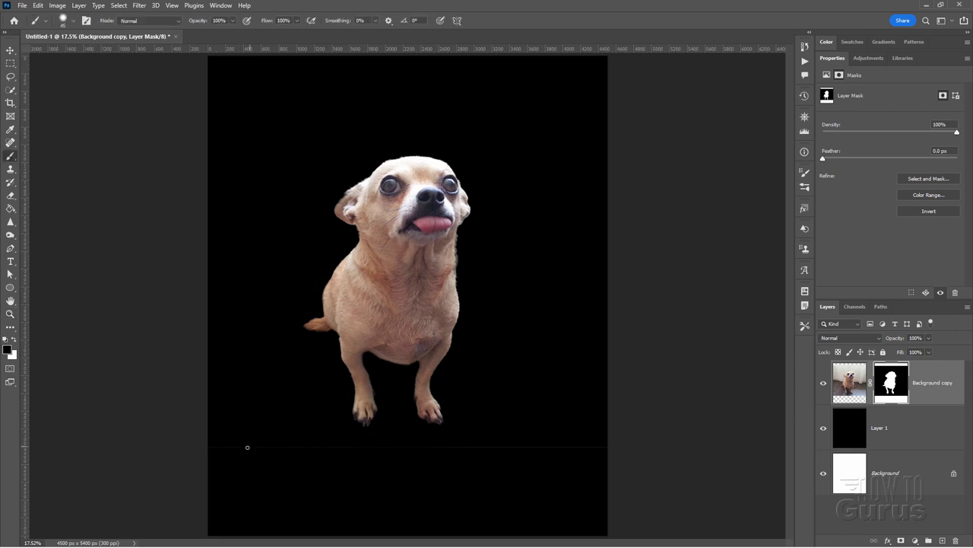
pyautogui.press(']')
pyautogui.press(']')
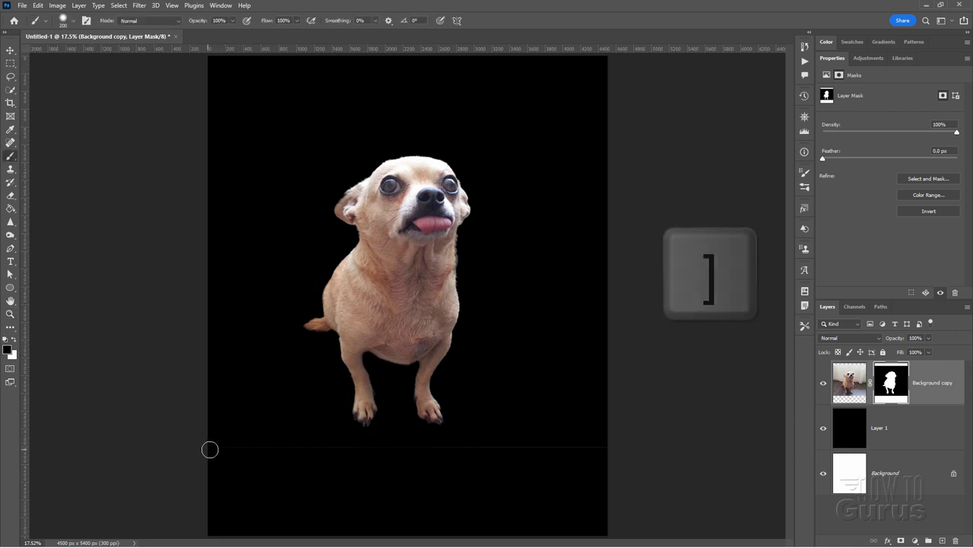
pyautogui.moveTo(307, 453); pyautogui.dragTo(572, 453)
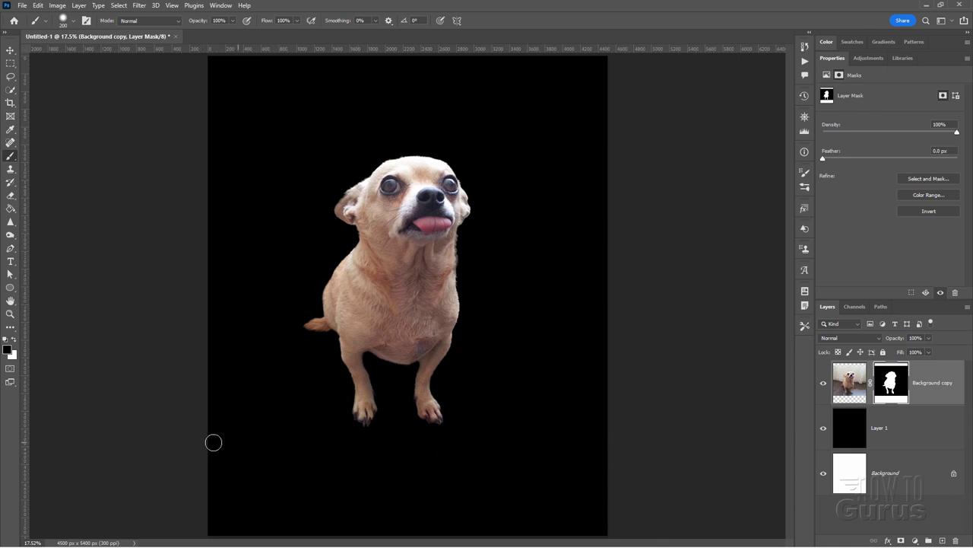
# - Apply a Stroke layer style to the dog layer in white (ffffff), 65 px, positioned outside
pyautogui.press('v')
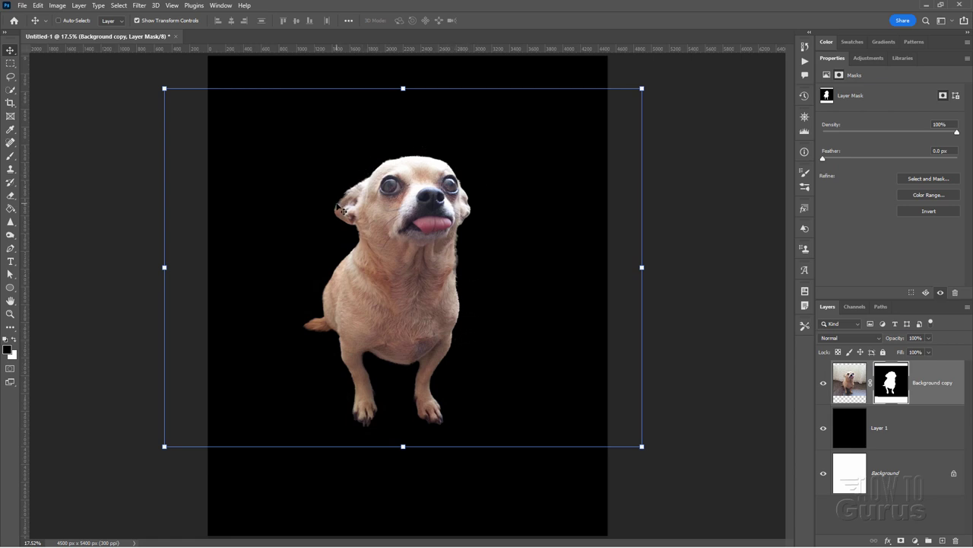
pyautogui.click(848, 384)
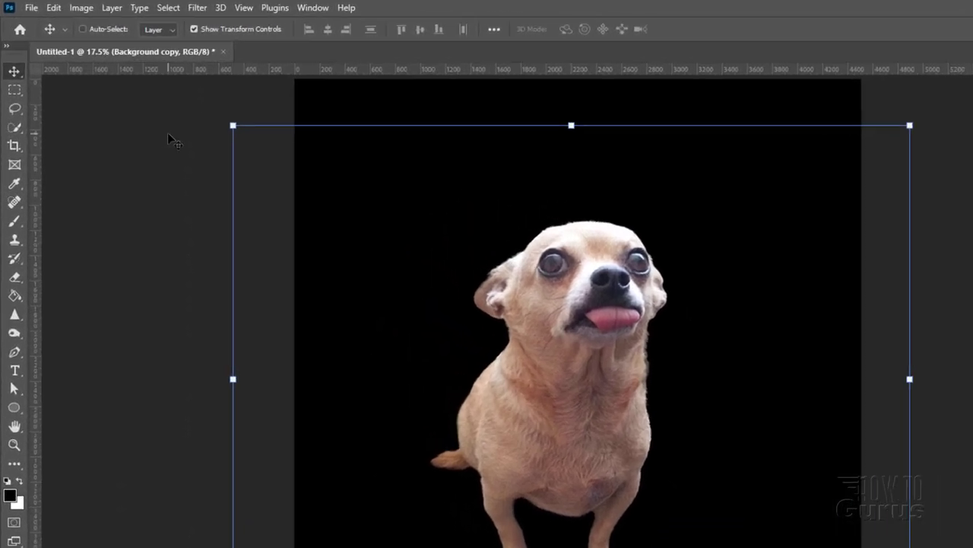
pyautogui.click(117, 9)
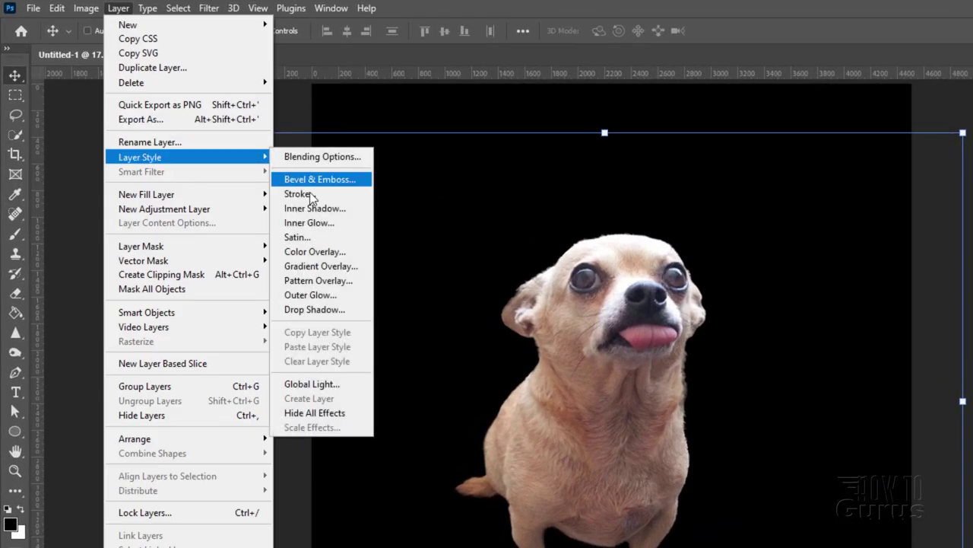
pyautogui.click(314, 195)
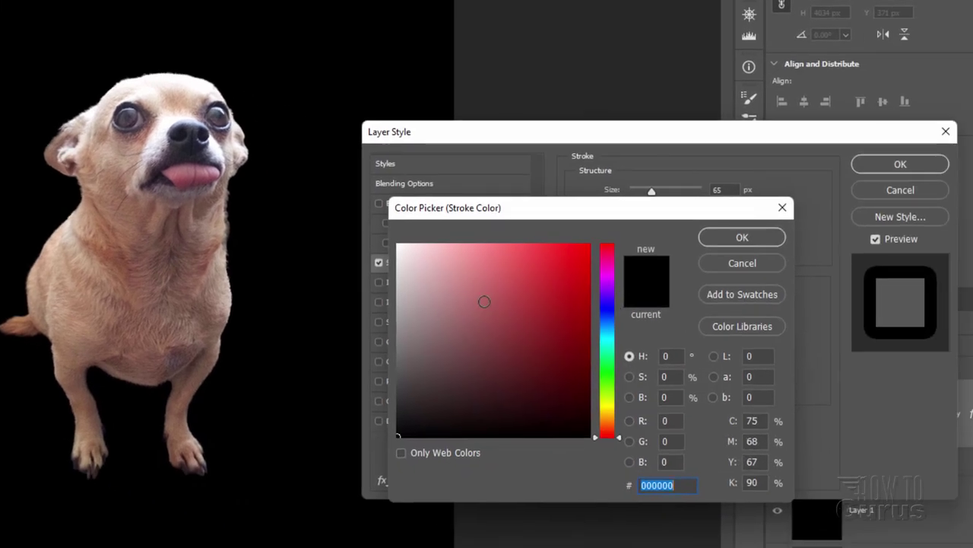
pyautogui.moveTo(467, 321); pyautogui.dragTo(396, 244)
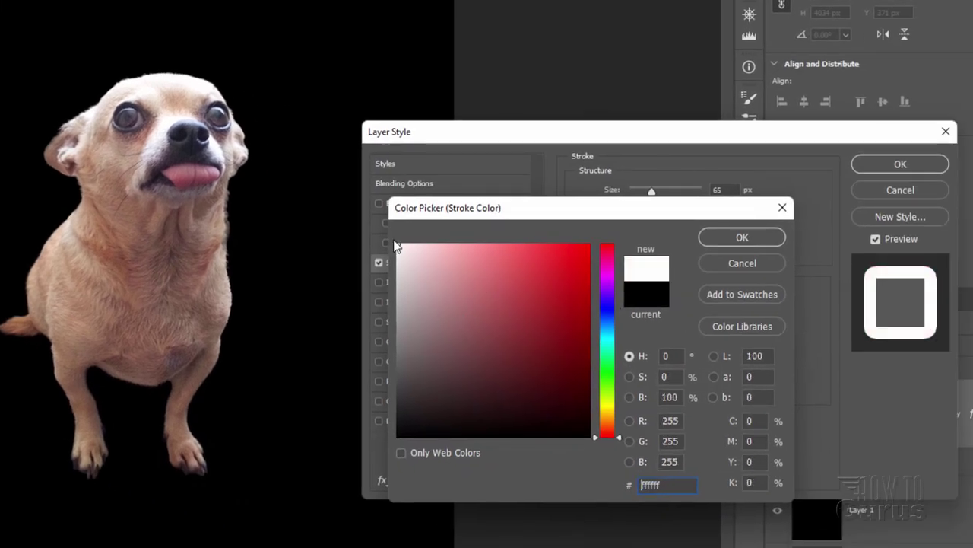
pyautogui.click(741, 238)
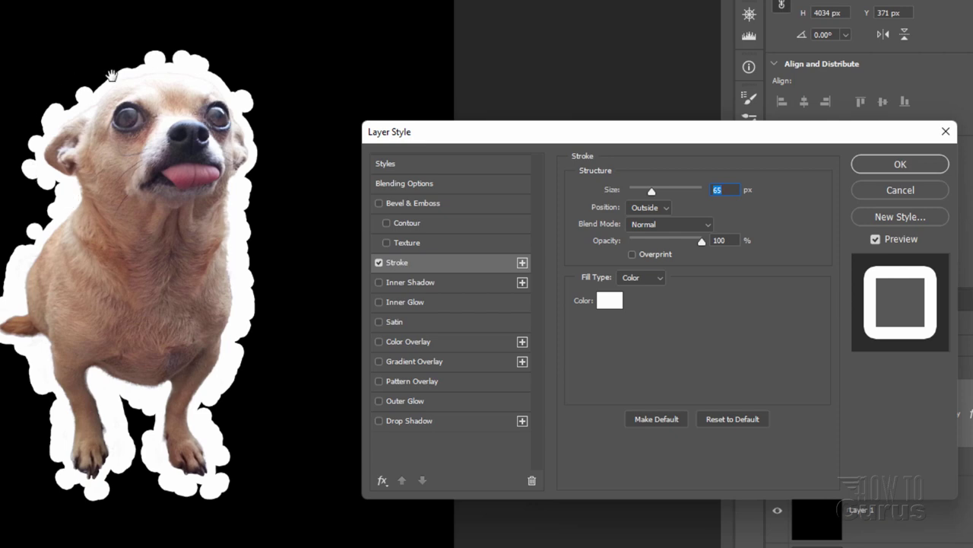
pyautogui.click(898, 168)
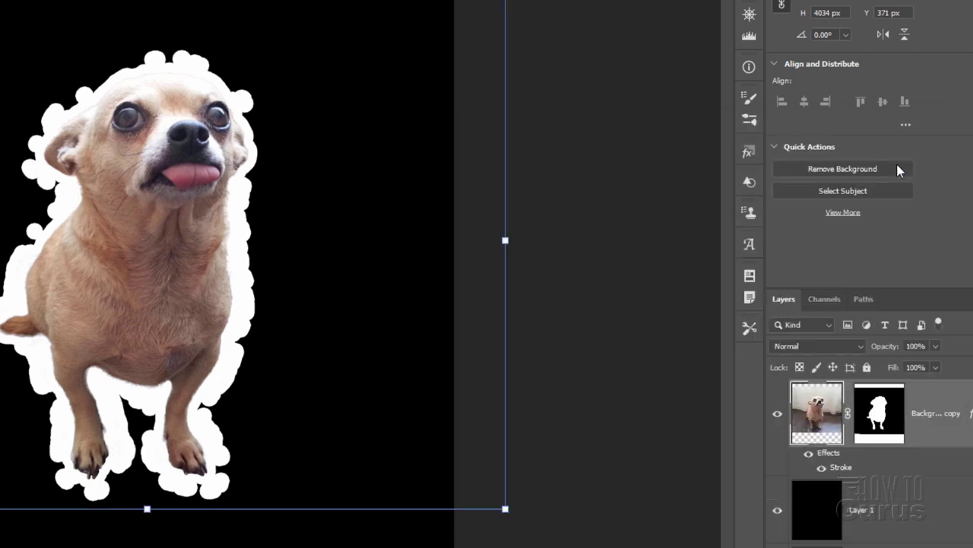
# - Reduce the brush to 100 px and paint black on the dog layer's mask over the bumps above and beside the top of the head
pyautogui.click(898, 426)
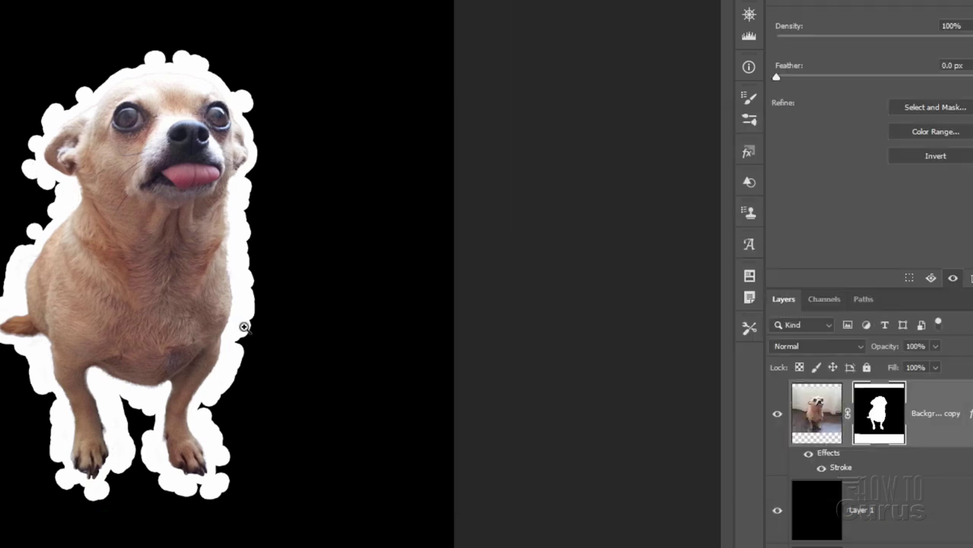
pyautogui.click(173, 71)
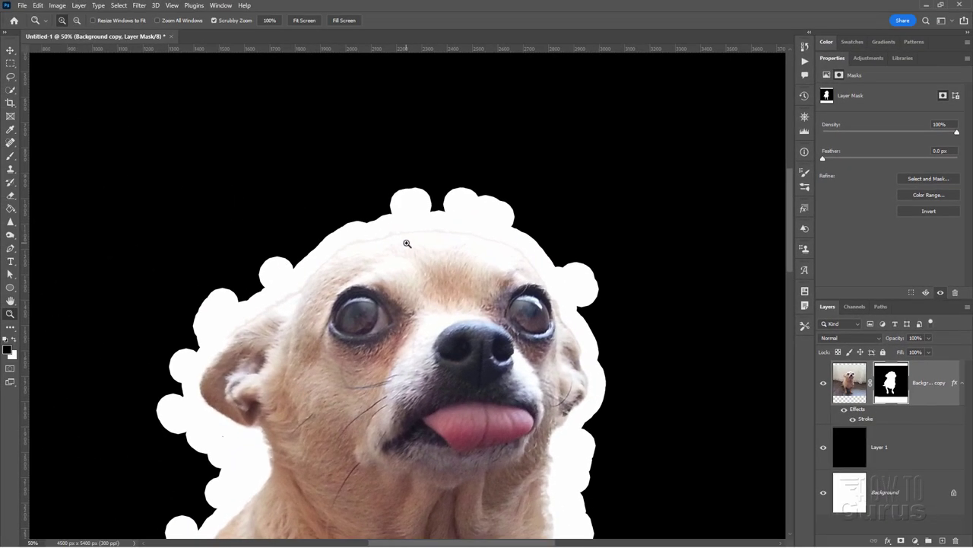
pyautogui.click(187, 215)
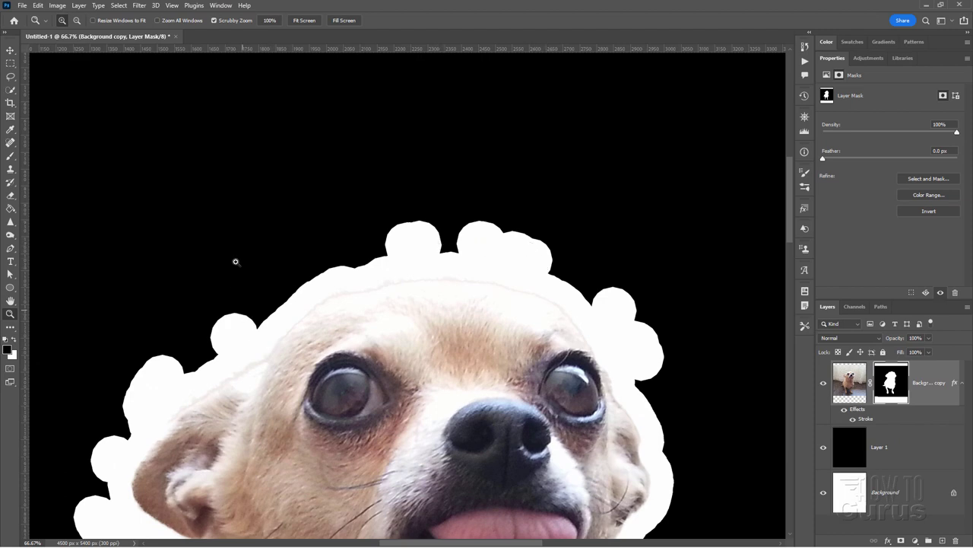
pyautogui.press('b')
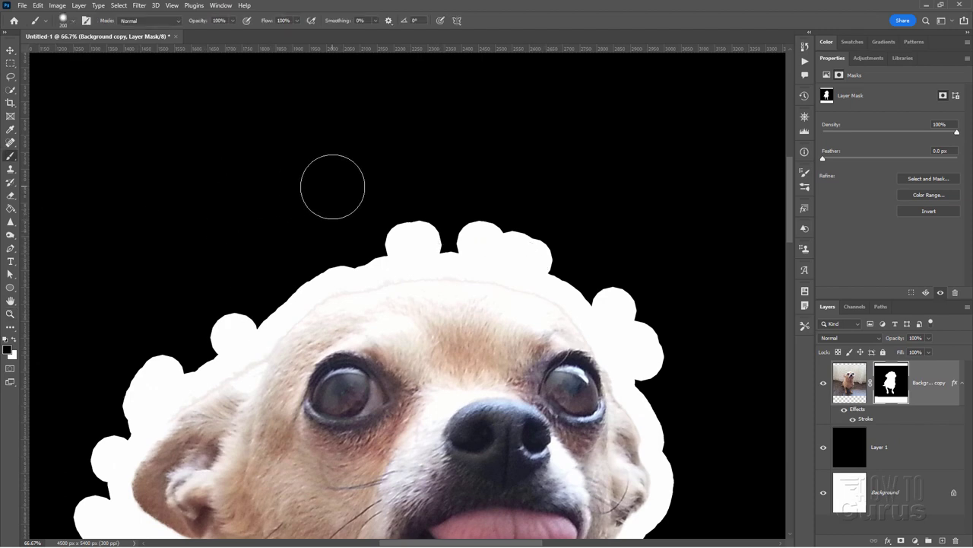
pyautogui.press('[')
pyautogui.press('[')
pyautogui.press('[')
pyautogui.press('[')
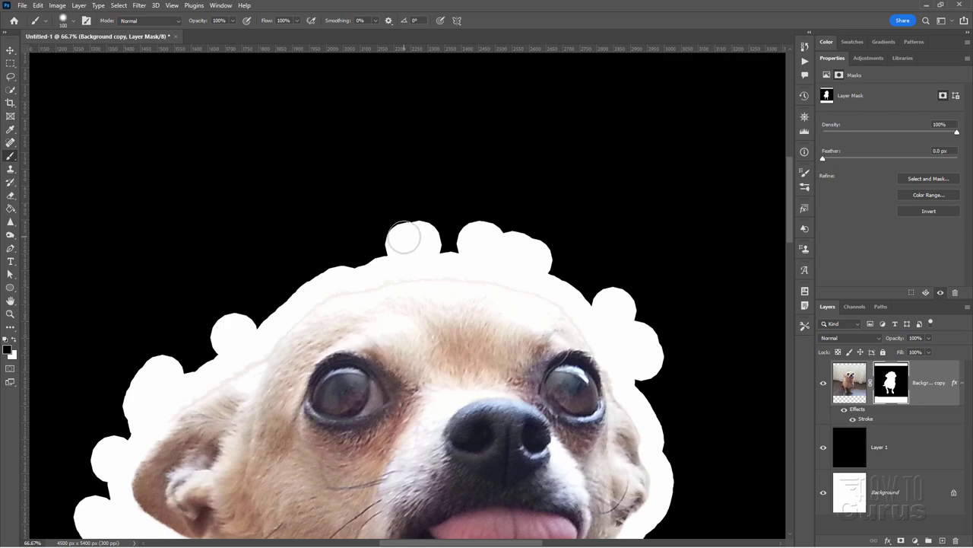
pyautogui.moveTo(404, 243)
pyautogui.mouseDown()
pyautogui.moveTo(470, 252)
pyautogui.moveTo(477, 242)
pyautogui.moveTo(532, 257)
pyautogui.mouseUp()
pyautogui.moveTo(608, 291)
pyautogui.mouseDown()
pyautogui.moveTo(644, 360)
pyautogui.moveTo(629, 359)
pyautogui.moveTo(626, 327)
pyautogui.moveTo(614, 348)
pyautogui.mouseUp()
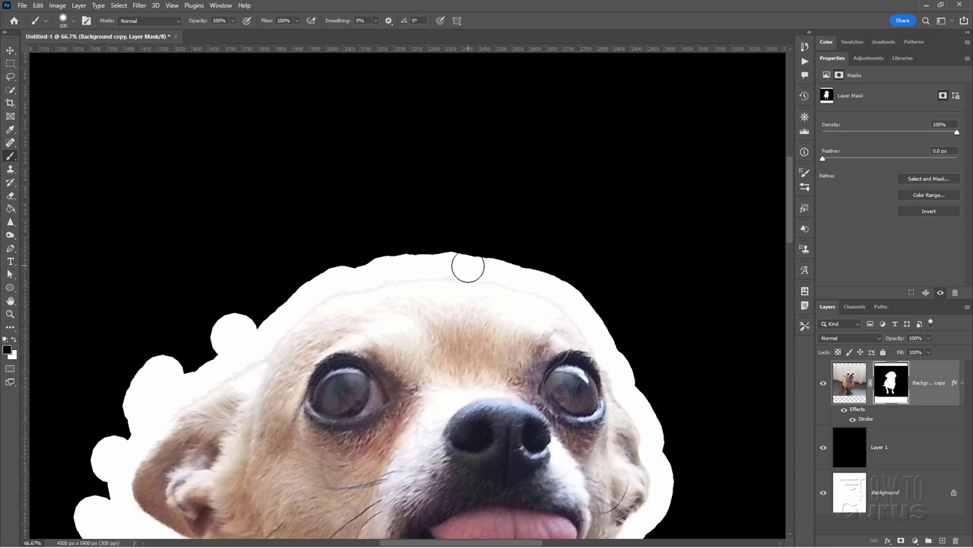
# - Paint black on the mask to smooth the white outline along the ear and down the back on the tail side
pyautogui.moveTo(467, 266)
pyautogui.mouseDown()
pyautogui.moveTo(422, 261)
pyautogui.moveTo(302, 289)
pyautogui.moveTo(126, 434)
pyautogui.moveTo(119, 464)
pyautogui.mouseUp()
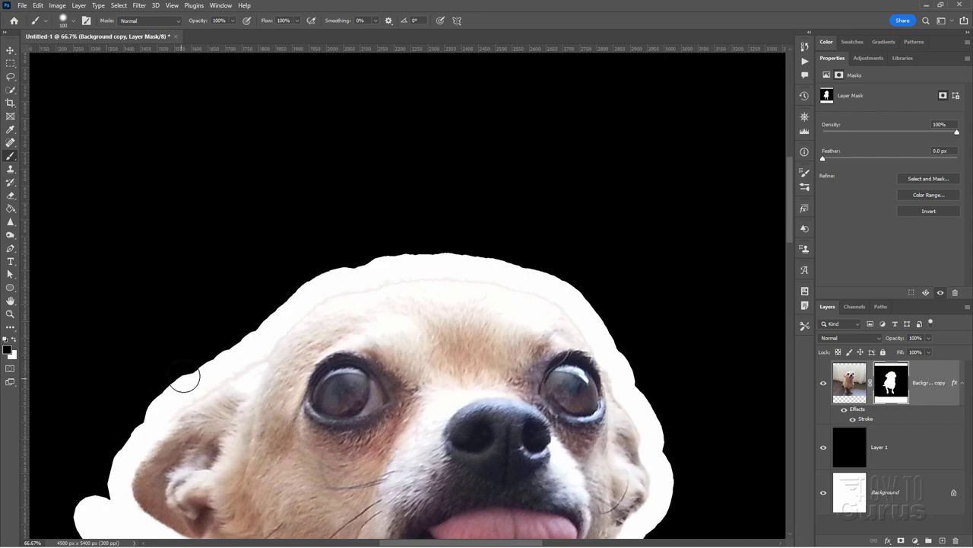
pyautogui.moveTo(183, 378)
pyautogui.mouseDown()
pyautogui.moveTo(232, 254)
pyautogui.moveTo(316, 188)
pyautogui.mouseUp()
pyautogui.moveTo(261, 330)
pyautogui.mouseDown()
pyautogui.moveTo(308, 385)
pyautogui.moveTo(378, 235)
pyautogui.moveTo(330, 343)
pyautogui.moveTo(301, 449)
pyautogui.moveTo(255, 487)
pyautogui.mouseUp()
pyautogui.moveTo(255, 487); pyautogui.dragTo(325, 192)
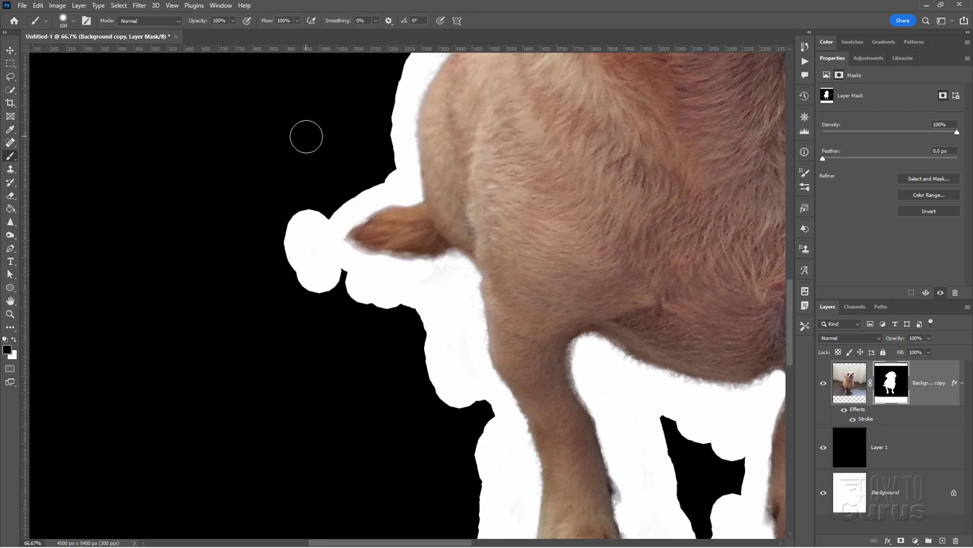
# - Paint black on the mask over the remnants around the tail and the nearby leg to even out the white outline
pyautogui.press('z')
pyautogui.click(304, 20)
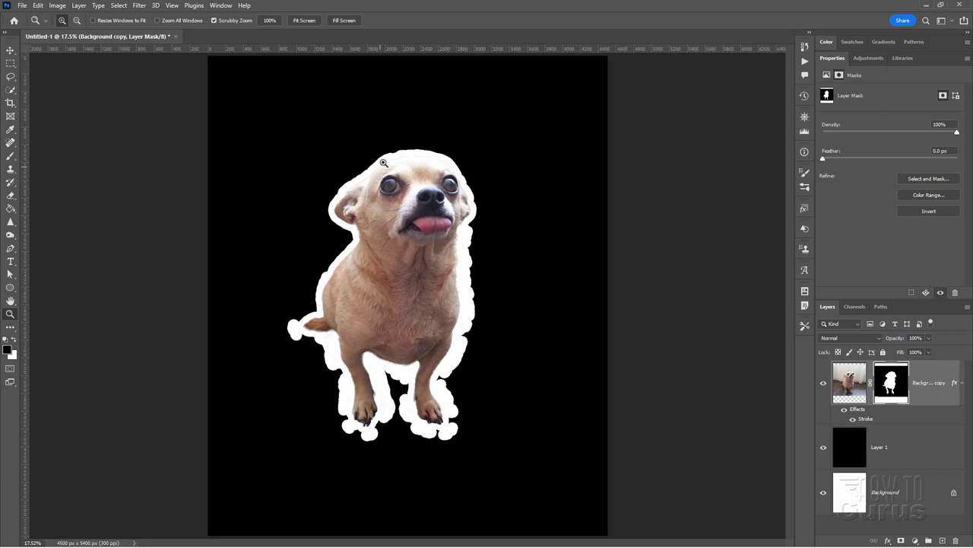
pyautogui.click(306, 333)
pyautogui.click(395, 306)
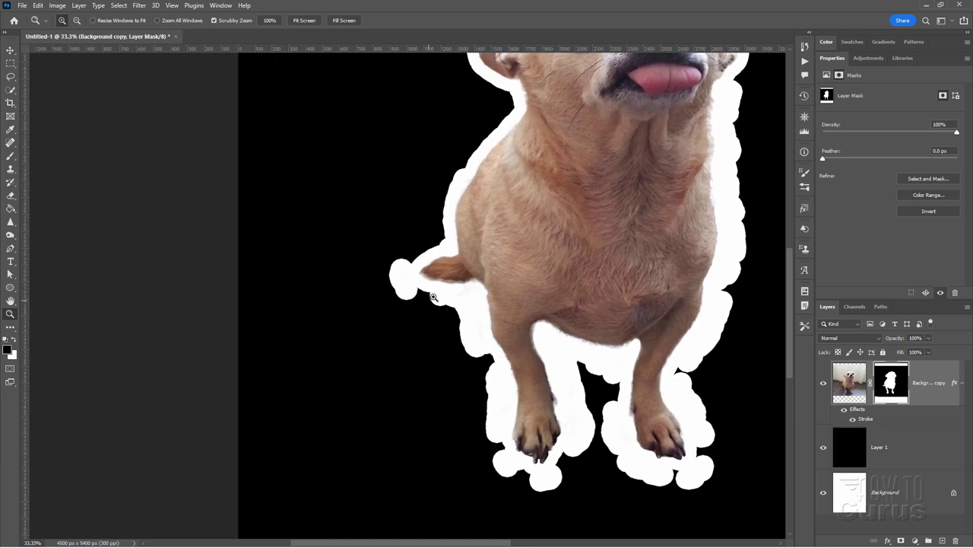
pyautogui.click(395, 306)
pyautogui.click(452, 194)
pyautogui.moveTo(445, 180); pyautogui.dragTo(423, 257)
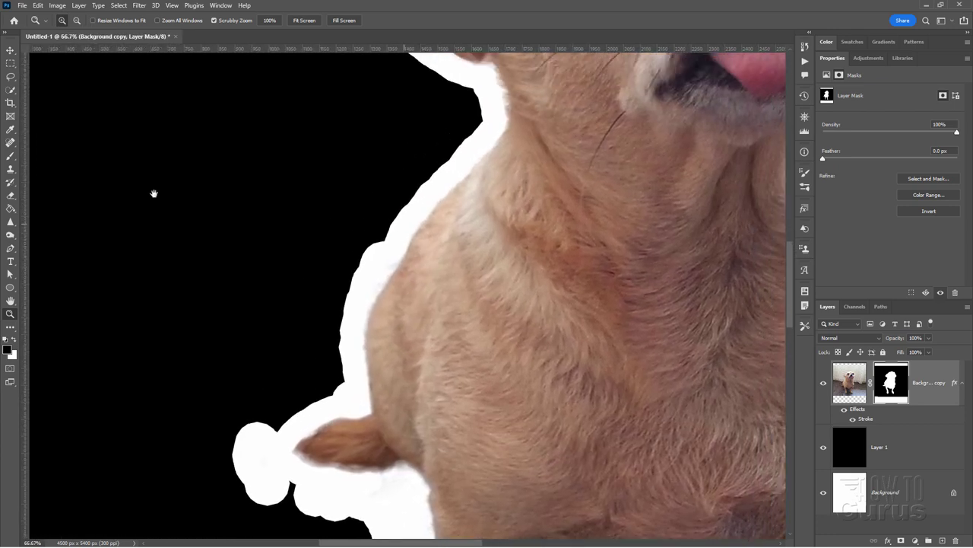
pyautogui.press('b')
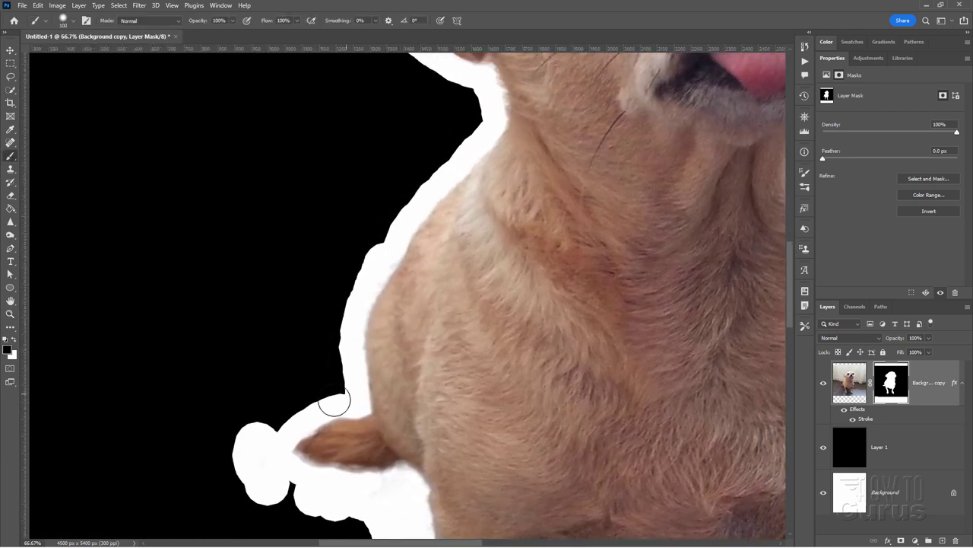
pyautogui.moveTo(266, 487)
pyautogui.mouseDown()
pyautogui.moveTo(253, 436)
pyautogui.moveTo(256, 233)
pyautogui.moveTo(354, 235)
pyautogui.moveTo(358, 251)
pyautogui.moveTo(267, 234)
pyautogui.moveTo(365, 278)
pyautogui.mouseUp()
pyautogui.moveTo(402, 388)
pyautogui.mouseDown()
pyautogui.moveTo(317, 220)
pyautogui.moveTo(334, 347)
pyautogui.moveTo(316, 243)
pyautogui.mouseUp()
pyautogui.moveTo(232, 237); pyautogui.dragTo(233, 112)
# - Paint black on the mask to clear the remaining bumps around the paws and up the body side opposite the tail
pyautogui.moveTo(328, 265)
pyautogui.mouseDown()
pyautogui.moveTo(392, 312)
pyautogui.moveTo(357, 289)
pyautogui.moveTo(455, 275)
pyautogui.moveTo(470, 210)
pyautogui.moveTo(488, 193)
pyautogui.moveTo(454, 173)
pyautogui.moveTo(443, 100)
pyautogui.moveTo(399, 232)
pyautogui.moveTo(403, 206)
pyautogui.moveTo(494, 239)
pyautogui.moveTo(544, 239)
pyautogui.moveTo(526, 367)
pyautogui.moveTo(536, 397)
pyautogui.moveTo(531, 330)
pyautogui.moveTo(565, 446)
pyautogui.moveTo(596, 469)
pyautogui.moveTo(709, 445)
pyautogui.moveTo(675, 354)
pyautogui.moveTo(706, 190)
pyautogui.mouseUp()
pyautogui.moveTo(697, 247)
pyautogui.mouseDown()
pyautogui.moveTo(492, 452)
pyautogui.moveTo(561, 155)
pyautogui.moveTo(513, 337)
pyautogui.moveTo(491, 317)
pyautogui.moveTo(499, 141)
pyautogui.mouseUp()
pyautogui.scroll(3, 482, 256)
pyautogui.scroll(3, 591, 370)
pyautogui.scroll(2, 146, 210)
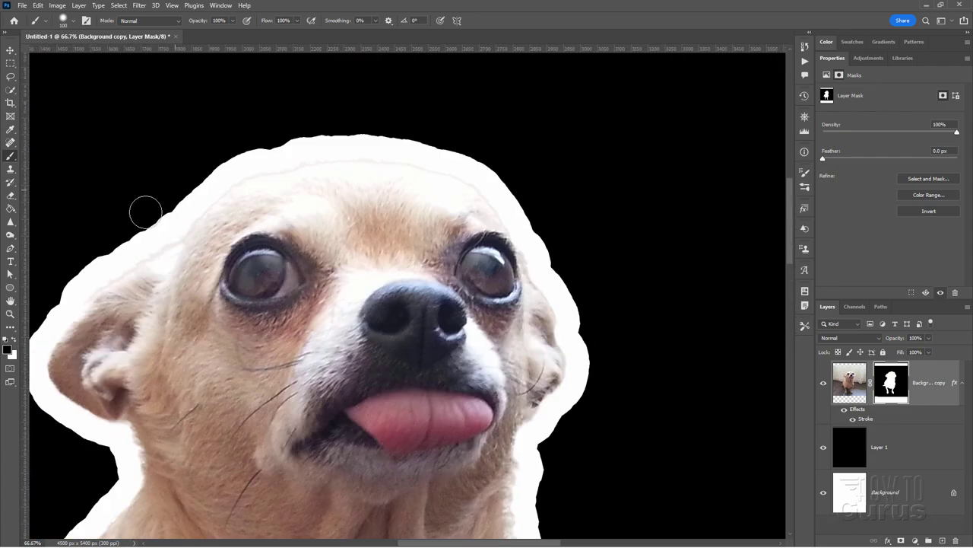
# - Clear the Stroke layer style from the dog layer
pyautogui.click(15, 311)
pyautogui.hotkey('ctrl', '0')
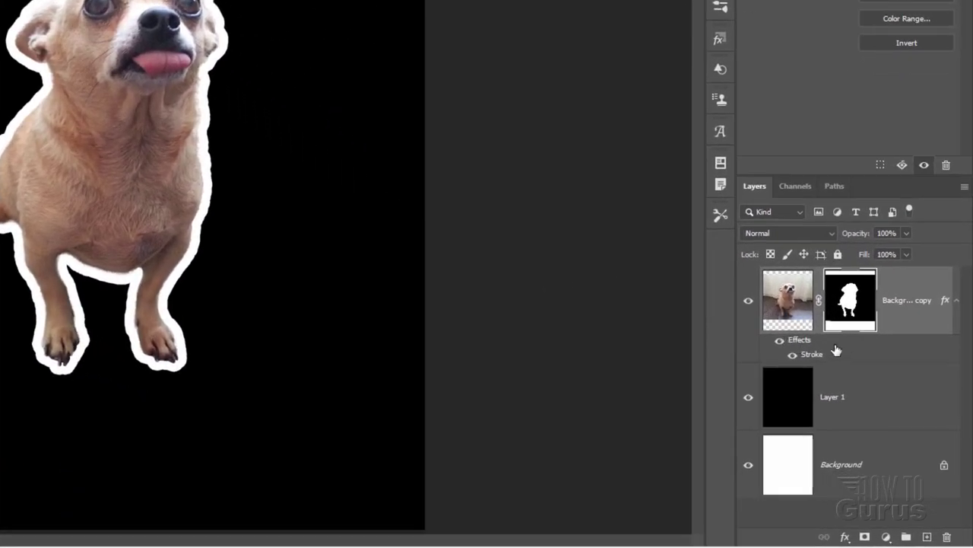
pyautogui.click(815, 348)
pyautogui.rightClick(795, 347)
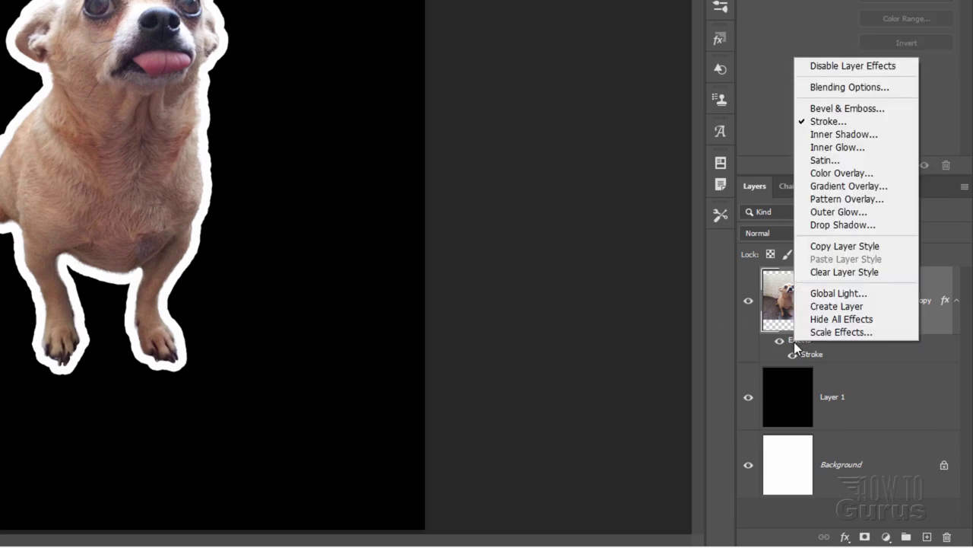
pyautogui.click(842, 272)
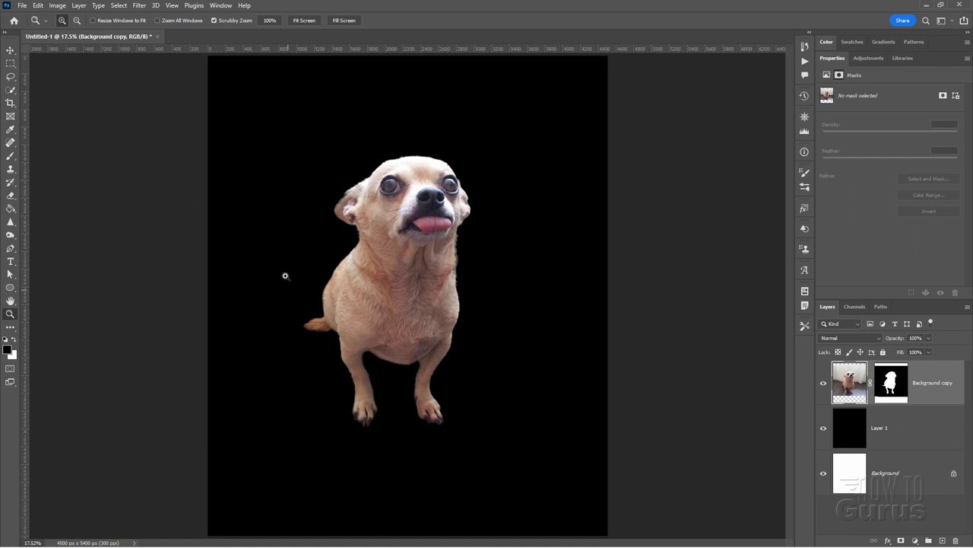
# - Add a Levels adjustment layer clipped to the dog layer and raise its shadow input level to deepen the dog's dark tones
pyautogui.click(10, 51)
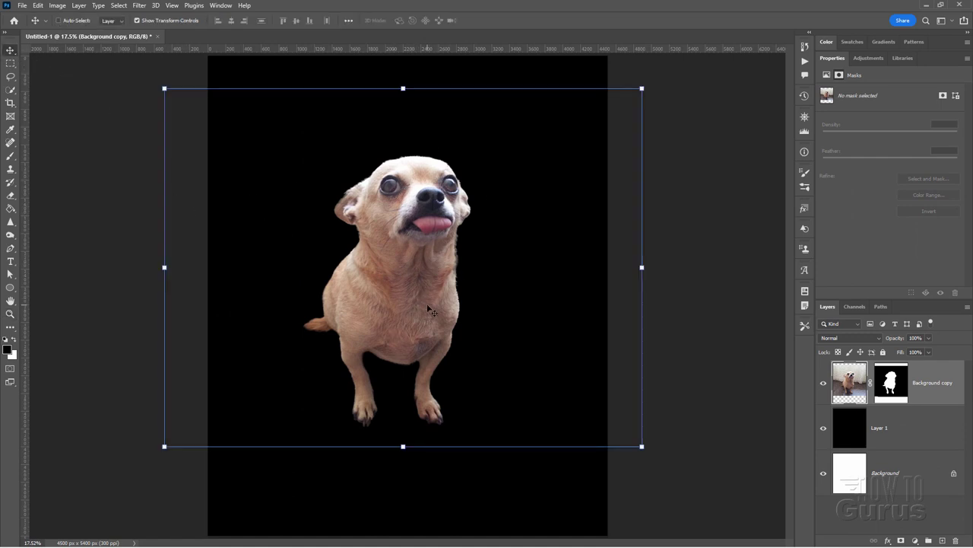
pyautogui.click(79, 6)
pyautogui.moveTo(114, 140)
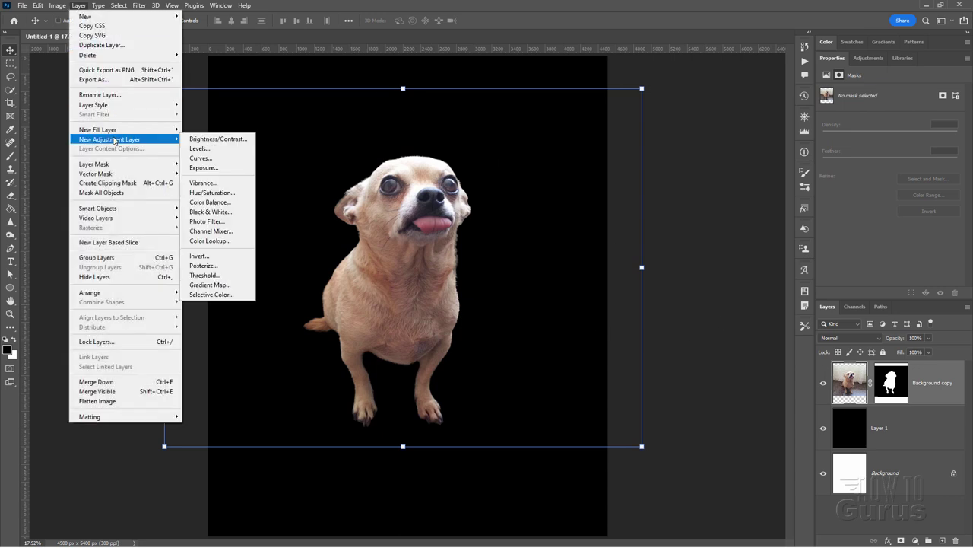
pyautogui.click(204, 151)
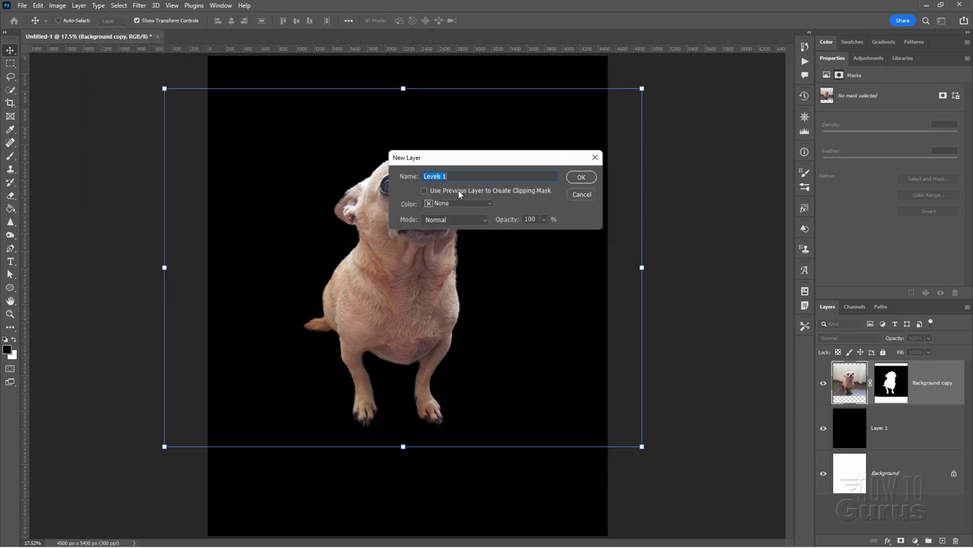
pyautogui.click(581, 178)
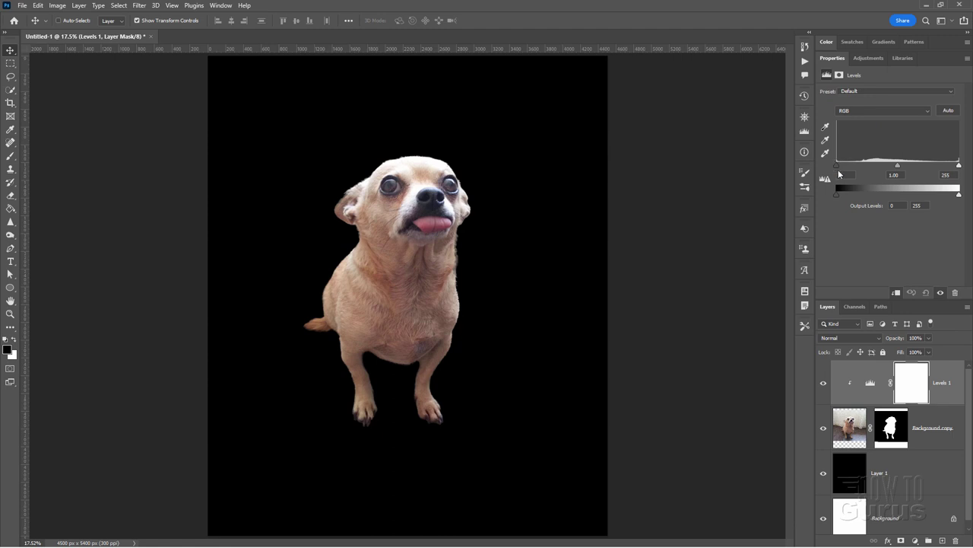
pyautogui.moveTo(837, 165); pyautogui.dragTo(855, 169)
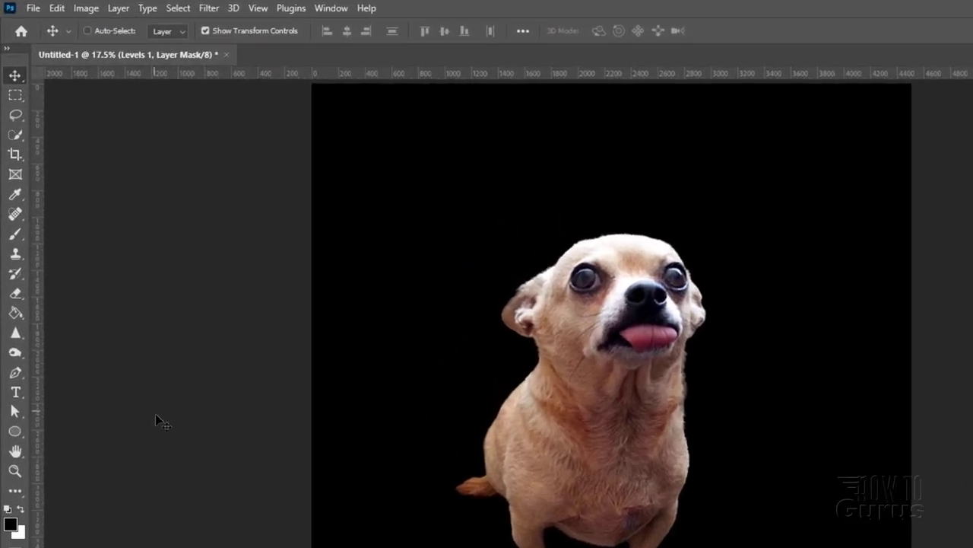
# - Set up the Type tool with white text, the Conventional Wisdom font and centered alignment
pyautogui.click(15, 392)
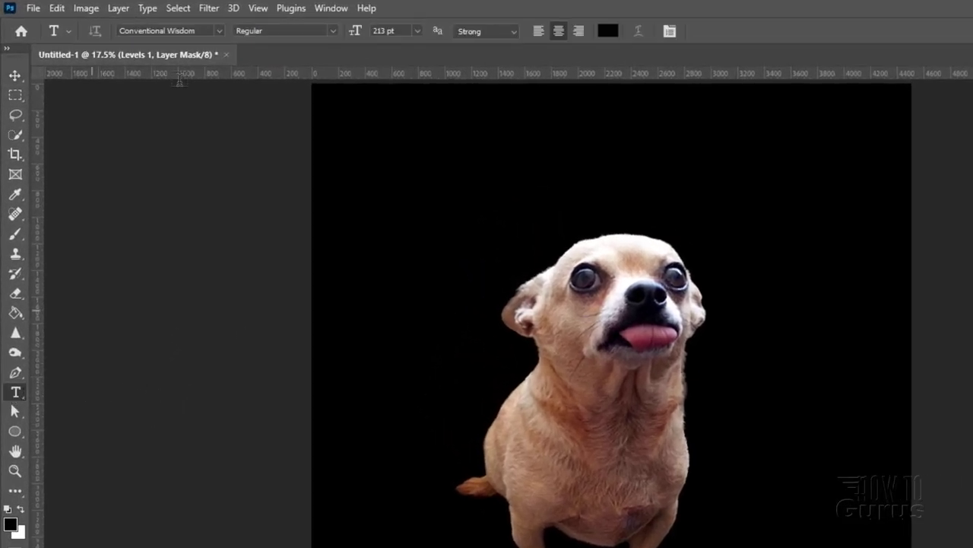
pyautogui.click(614, 33)
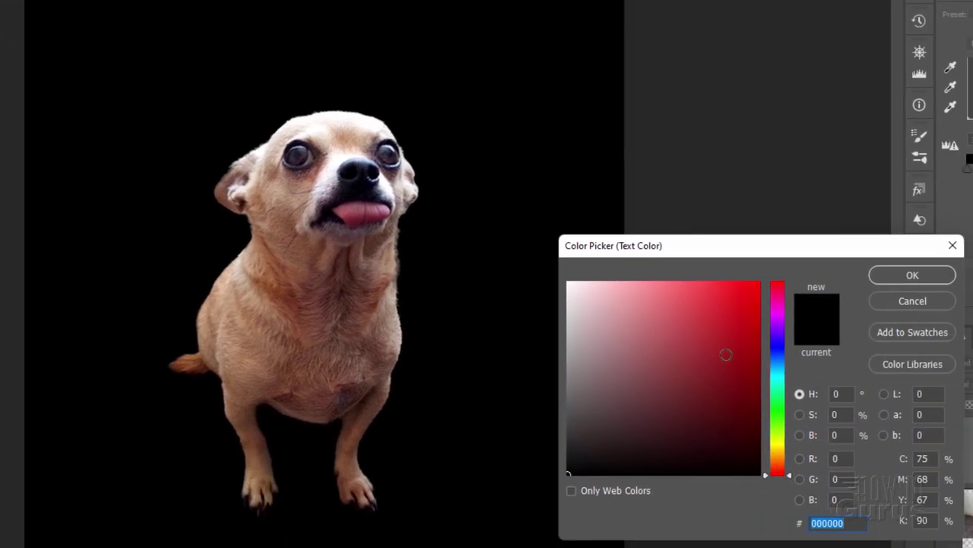
pyautogui.moveTo(727, 354)
pyautogui.mouseDown()
pyautogui.moveTo(672, 355)
pyautogui.moveTo(575, 297)
pyautogui.moveTo(566, 282)
pyautogui.mouseUp()
pyautogui.press('Return')
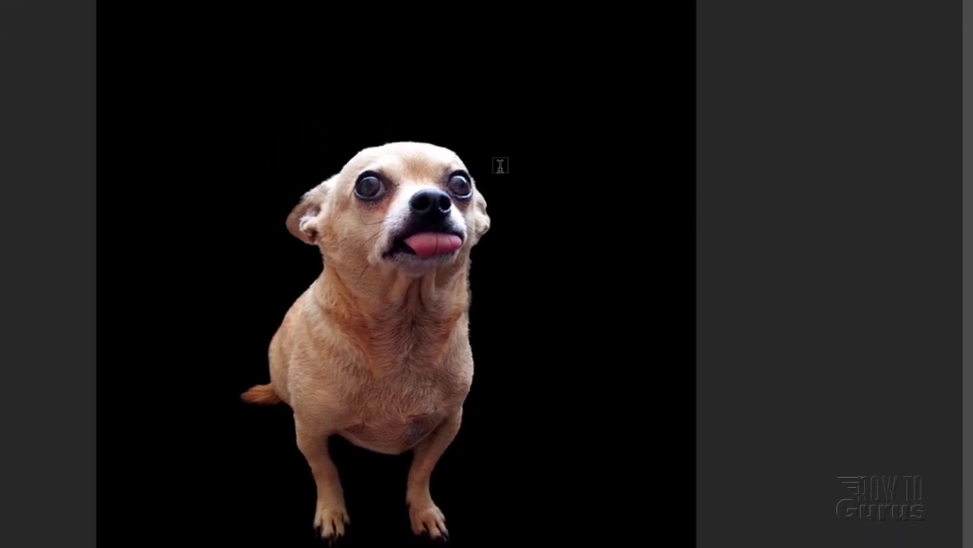
pyautogui.click(204, 31)
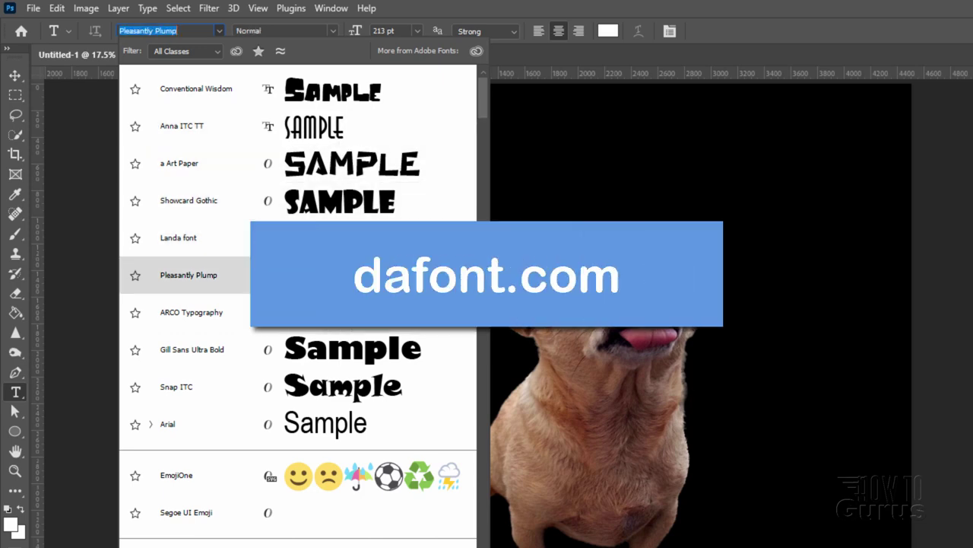
pyautogui.click(332, 89)
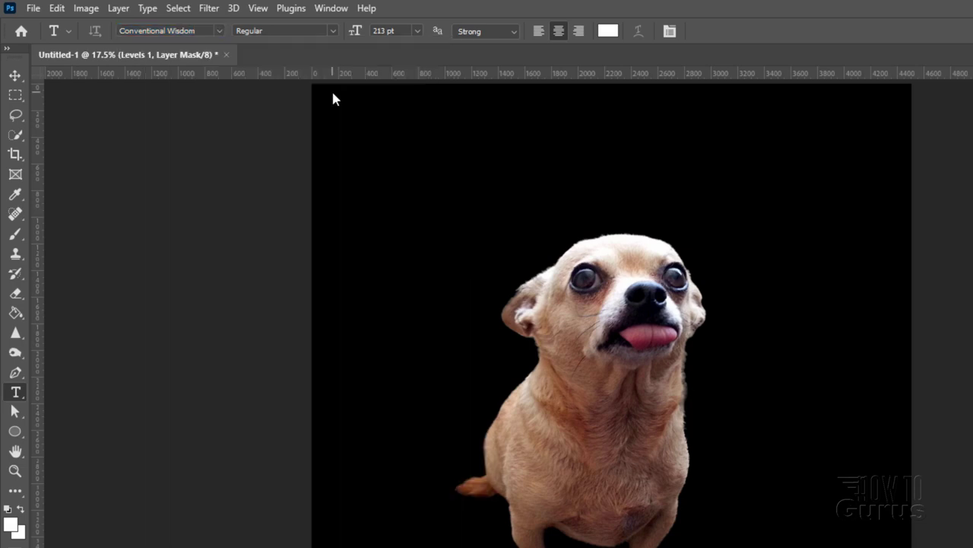
pyautogui.click(558, 32)
# - Add the text "Here's What" above the dog and move it down so the letters' full height fits on the canvas
pyautogui.click(606, 155)
pyautogui.write('H')
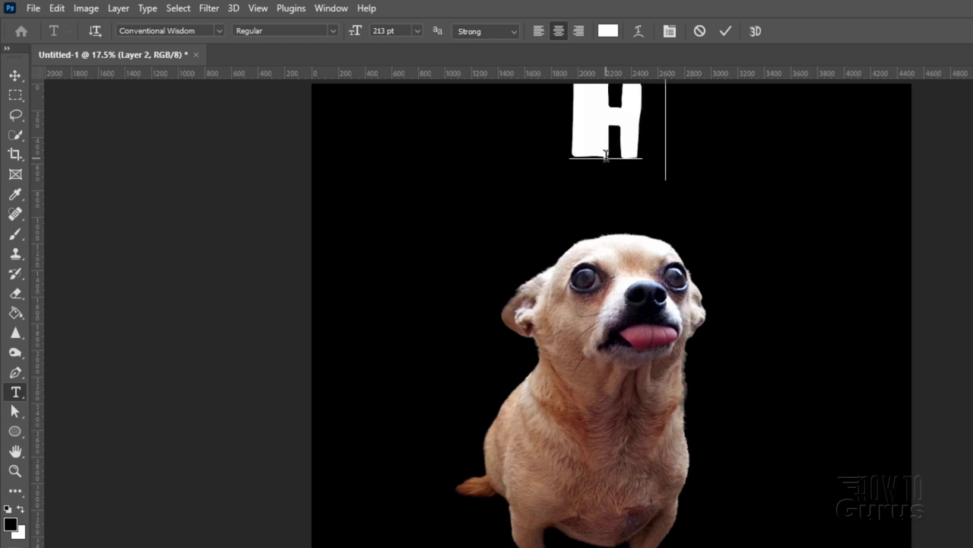
pyautogui.write("ERE'S WHAT")
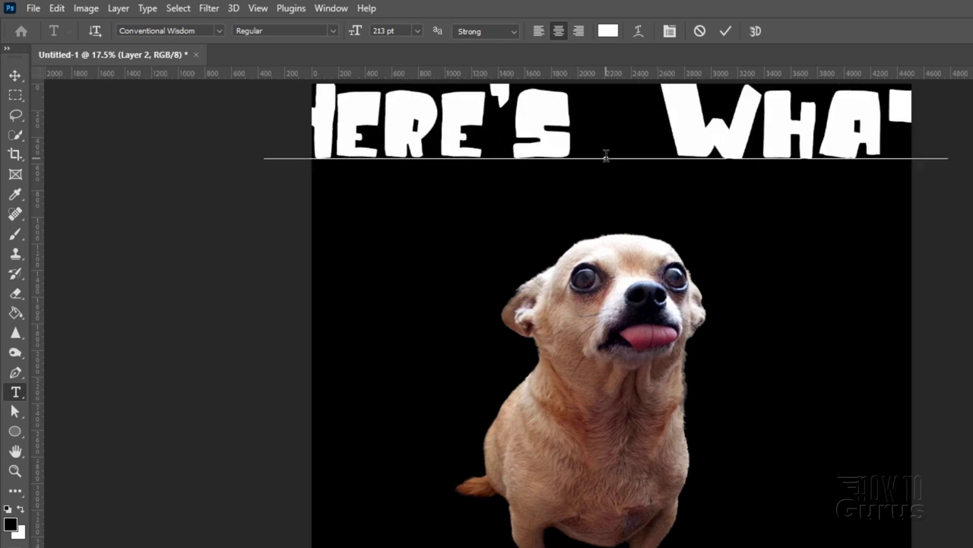
pyautogui.click(727, 31)
pyautogui.press('v')
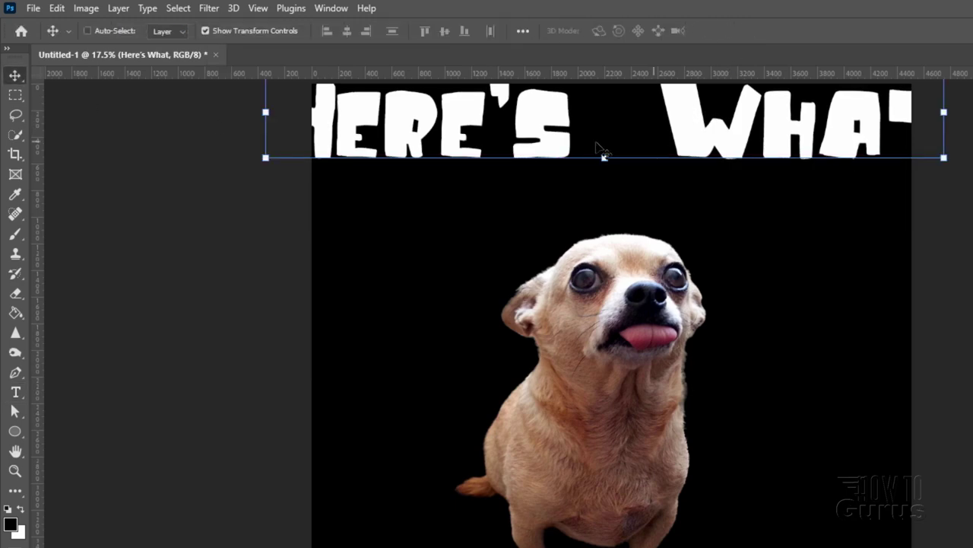
pyautogui.moveTo(601, 152); pyautogui.dragTo(550, 177)
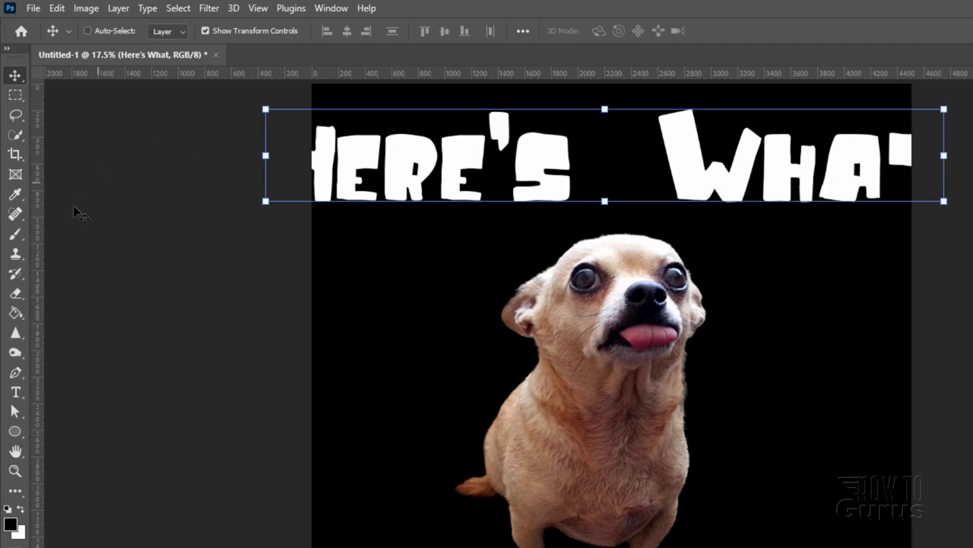
# - Warp the "Here's What" text with the Arc style, horizontal, at a bend of +51%
pyautogui.click(15, 392)
pyautogui.click(575, 164)
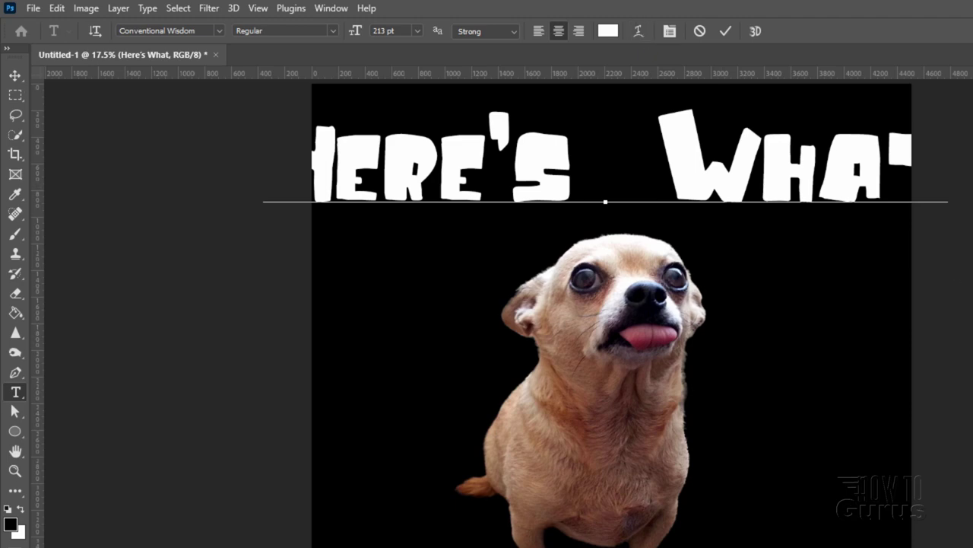
pyautogui.click(638, 31)
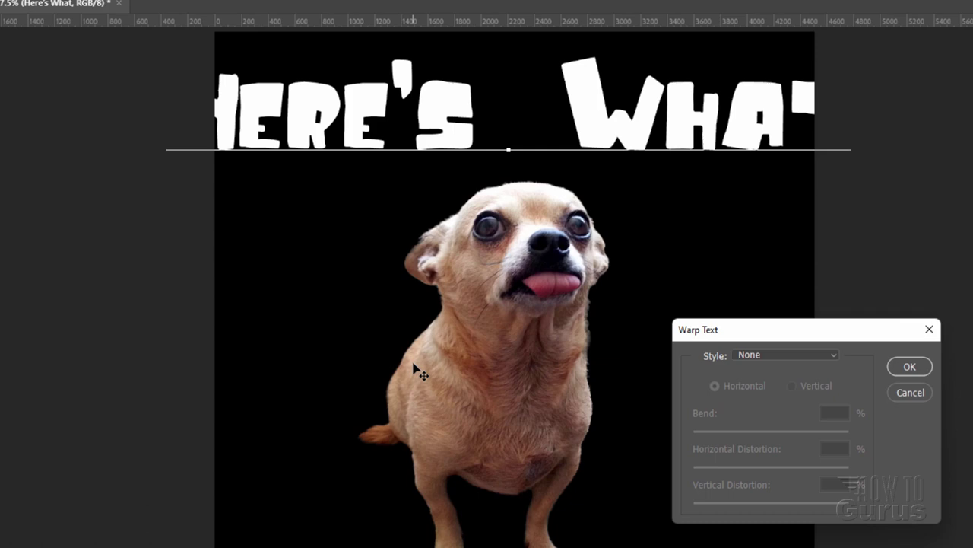
pyautogui.click(832, 357)
pyautogui.click(813, 397)
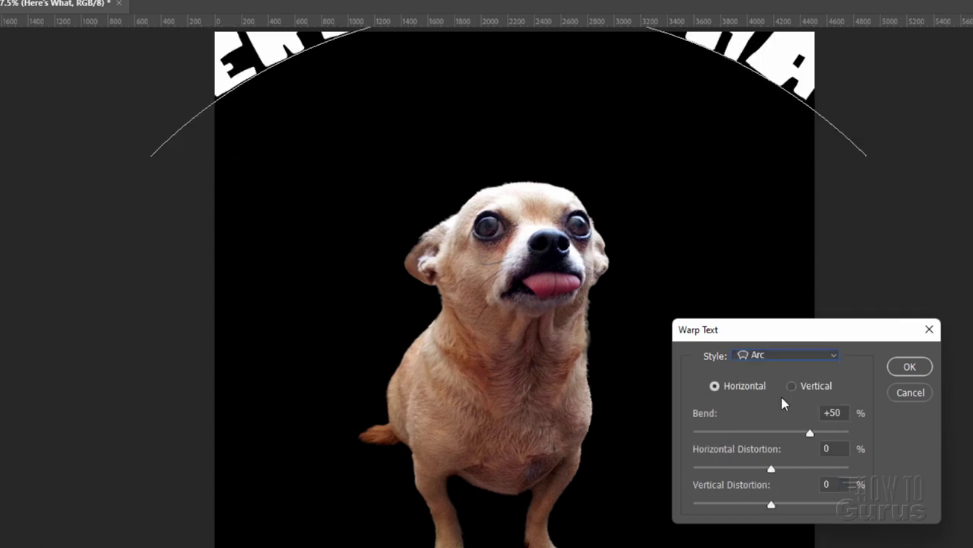
pyautogui.moveTo(810, 435); pyautogui.dragTo(813, 434)
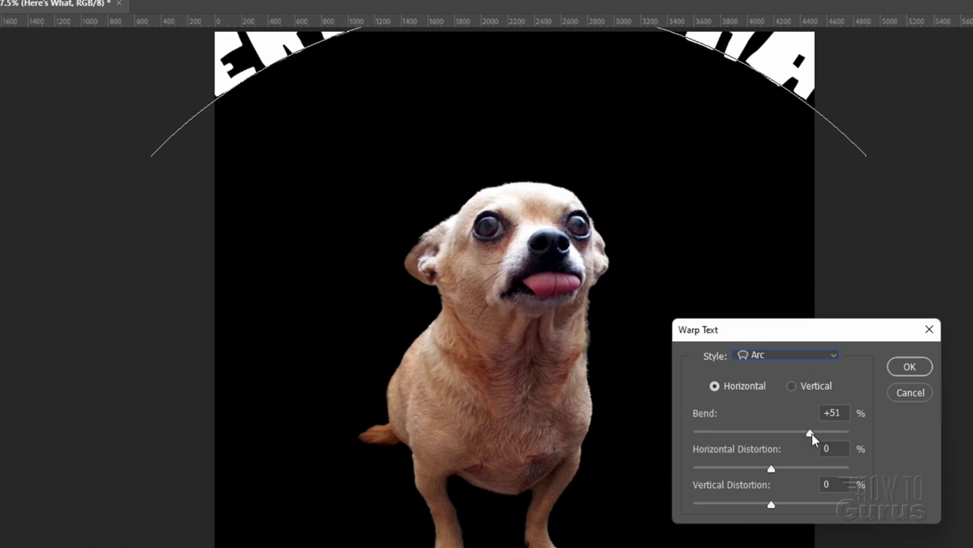
pyautogui.click(910, 366)
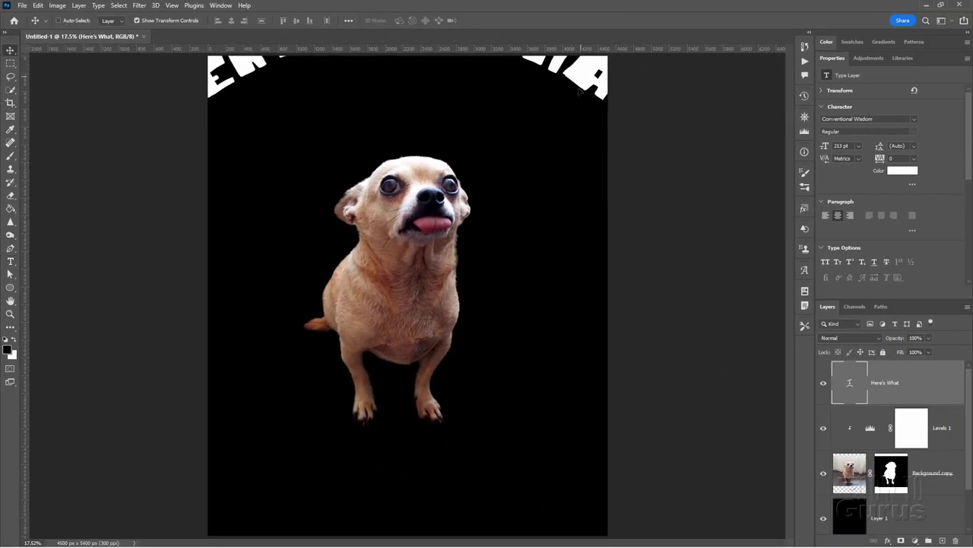
# - Move the arched "Here's What" text down onto the canvas and set the tracking of the space between its words to -240
pyautogui.moveTo(581, 91); pyautogui.dragTo(604, 144)
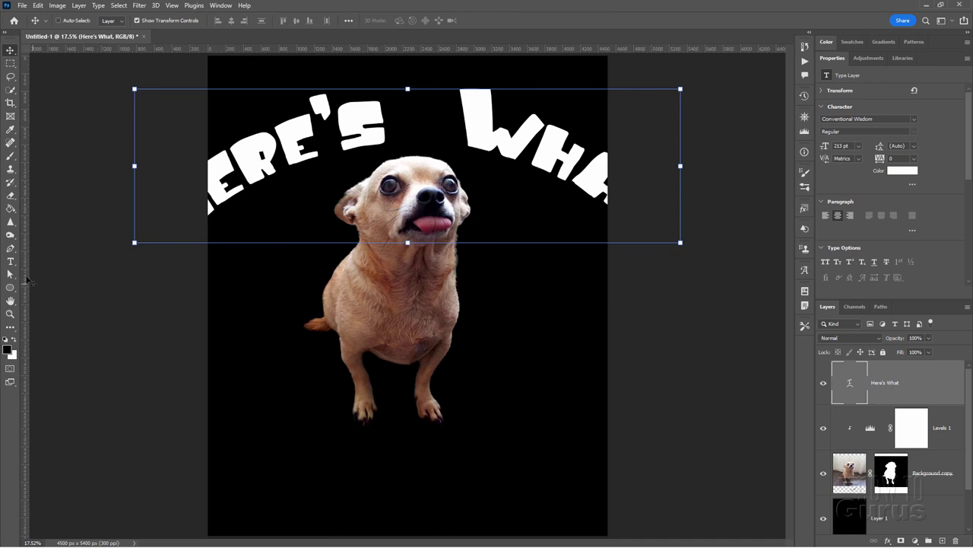
pyautogui.click(11, 260)
pyautogui.doubleClick(452, 118)
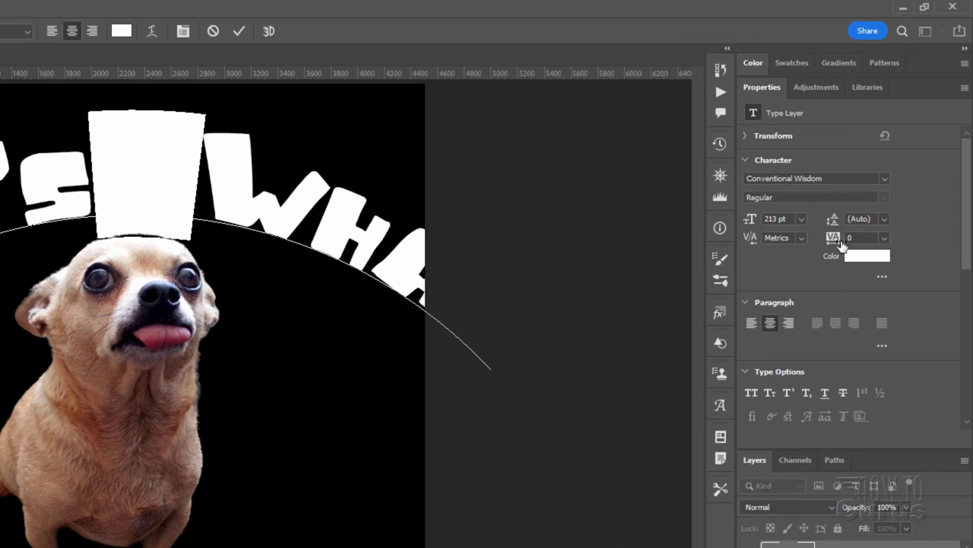
pyautogui.moveTo(836, 239); pyautogui.dragTo(828, 241)
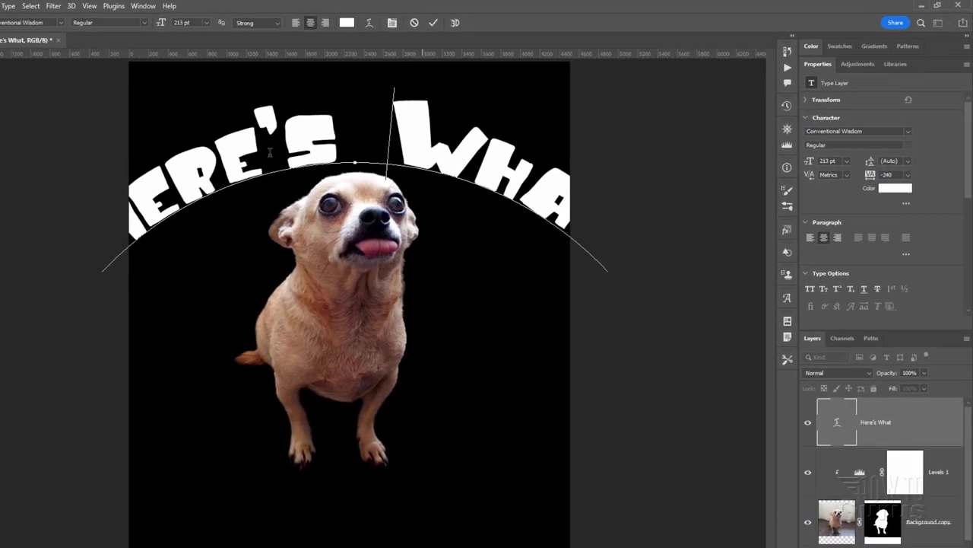
pyautogui.hotkey('ctrl', 'Return')
pyautogui.press('v')
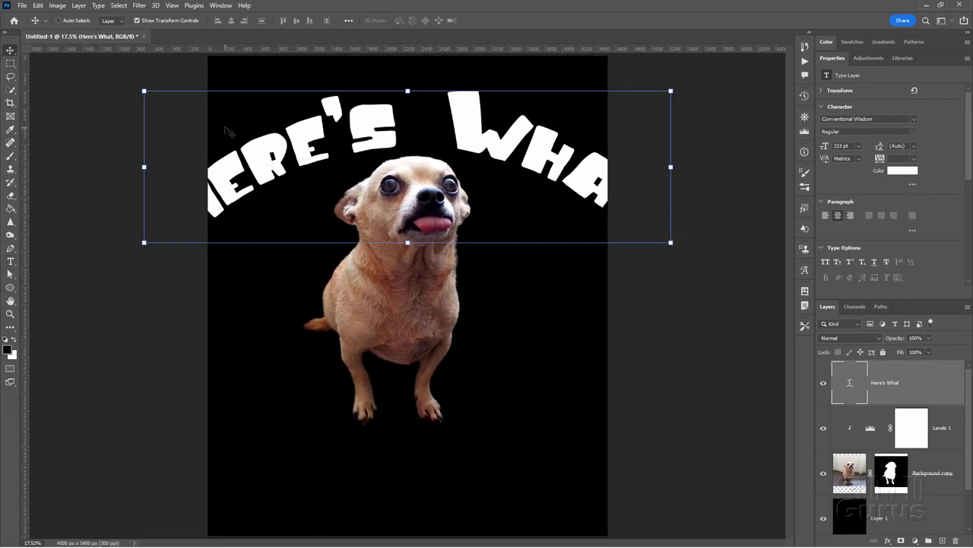
# - Scale the arched "Here's What" text down and narrow it so both words fit the canvas, centered above the dog
pyautogui.moveTo(145, 92); pyautogui.dragTo(177, 140)
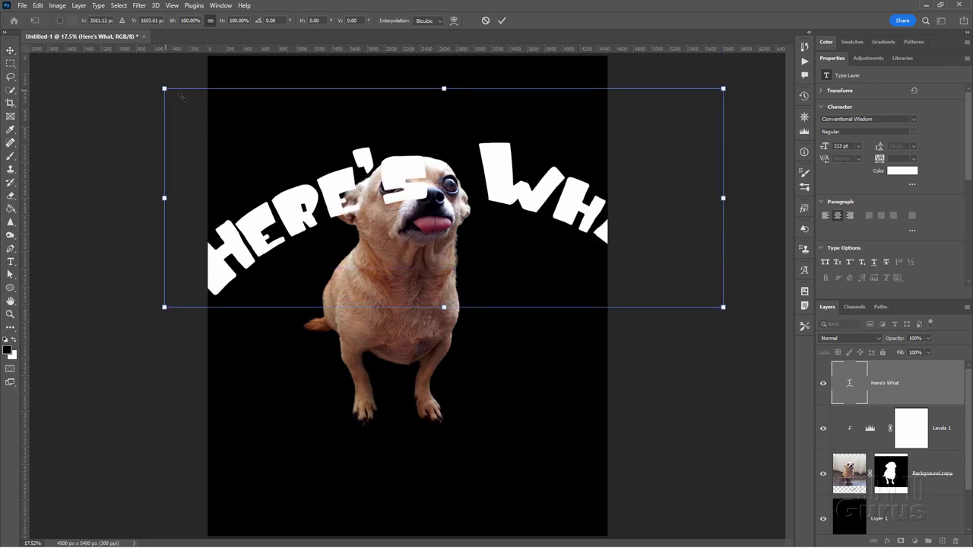
pyautogui.moveTo(181, 97); pyautogui.dragTo(464, 121)
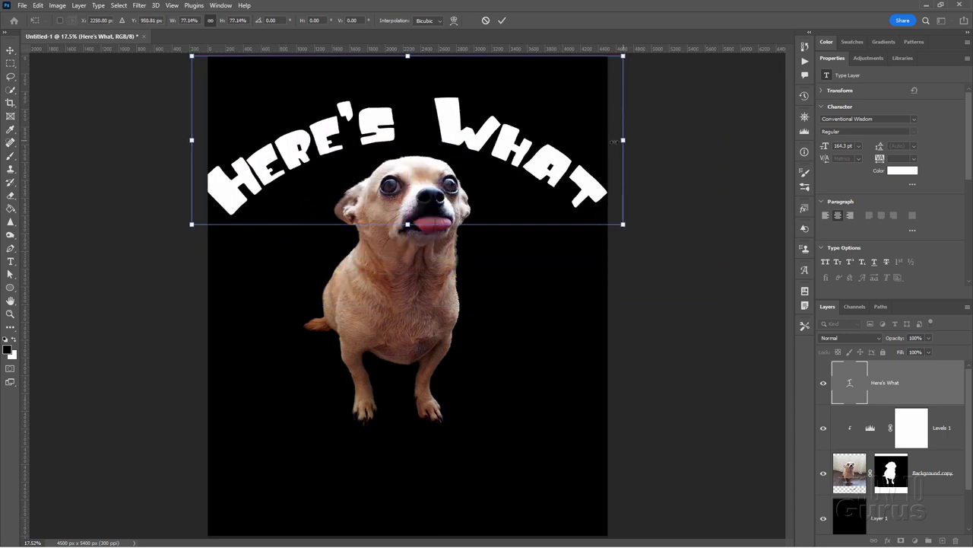
pyautogui.moveTo(622, 140); pyautogui.dragTo(555, 140)
pyautogui.press('shift')
pyautogui.moveTo(419, 110); pyautogui.dragTo(454, 97)
pyautogui.press('Return')
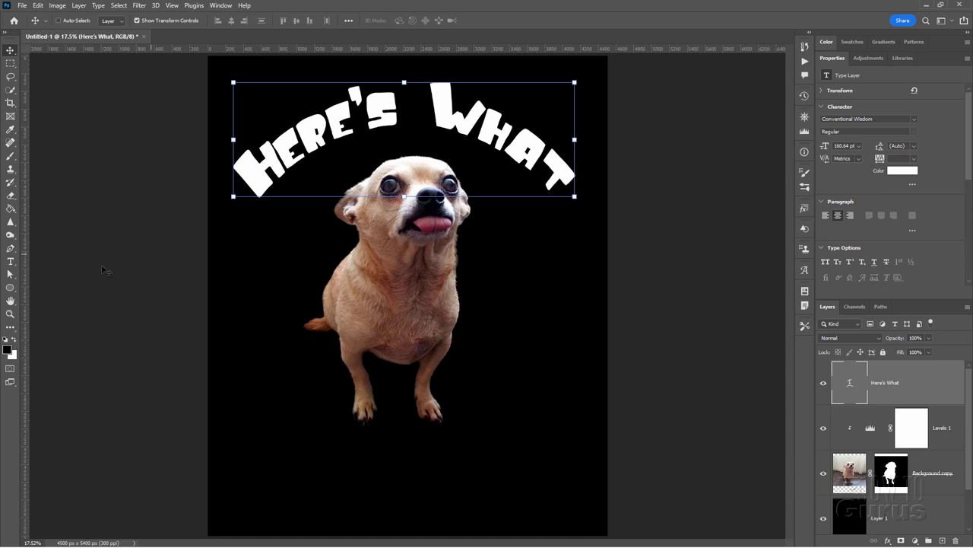
# - Add a new text layer reading "I Think" below the dog's feet
pyautogui.click(11, 262)
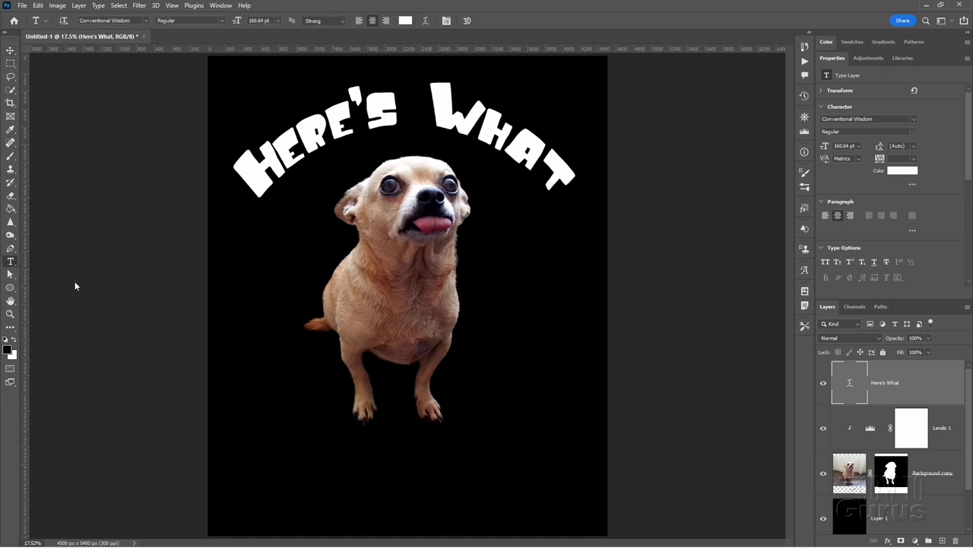
pyautogui.click(395, 486)
pyautogui.write('I Thin')
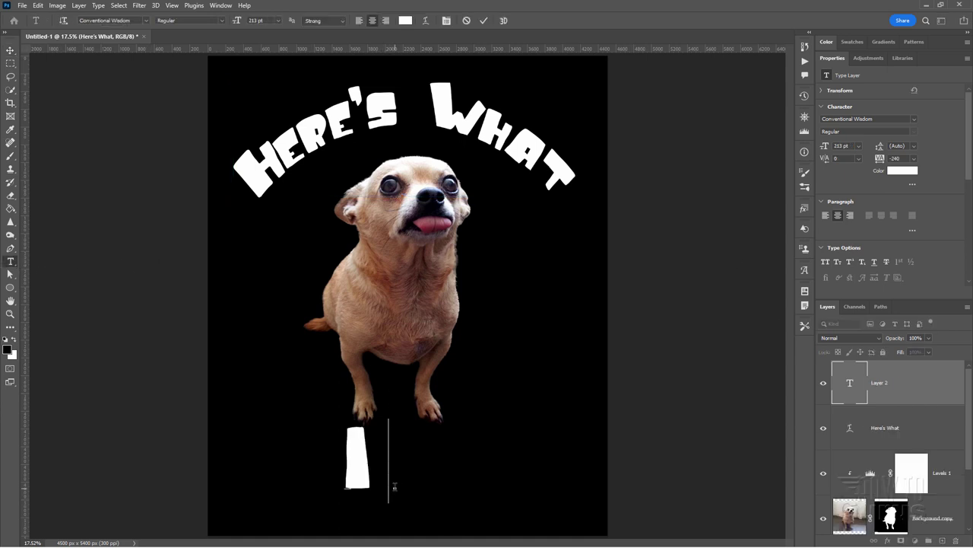
pyautogui.write('k')
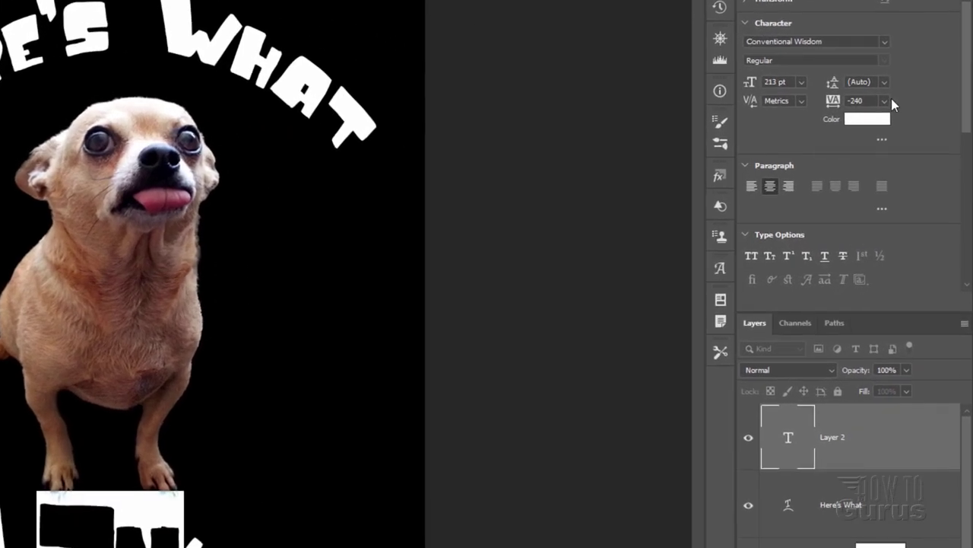
# - Reset the tracking of "I Think" to 0 and tighten the space between its words to -220
pyautogui.click(884, 101)
pyautogui.click(878, 190)
pyautogui.hotkey('shift', 'Home')
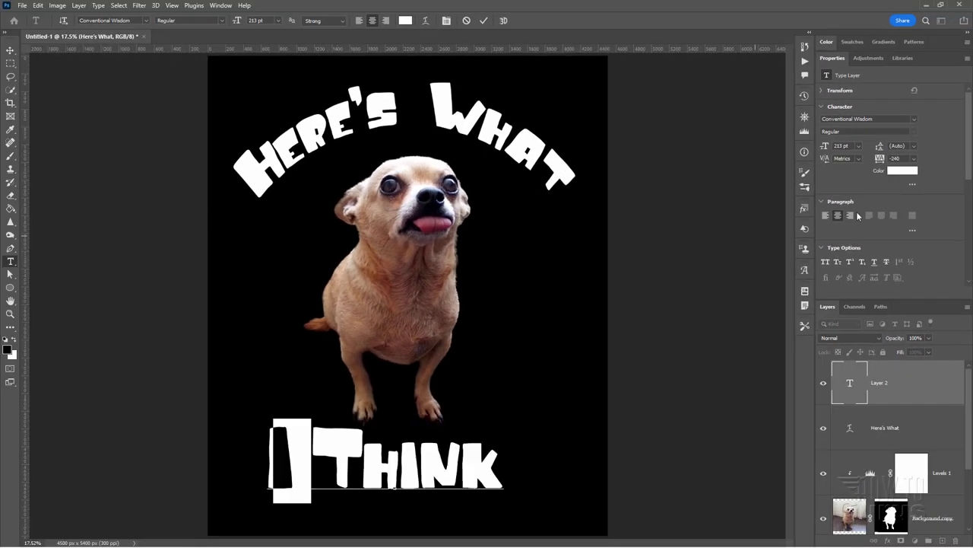
pyautogui.click(913, 158)
pyautogui.click(905, 207)
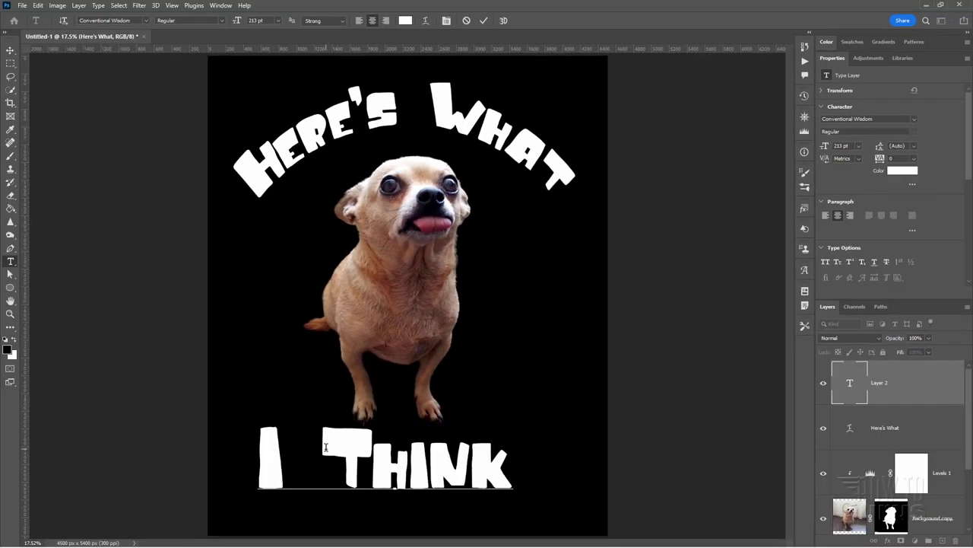
pyautogui.doubleClick(281, 447)
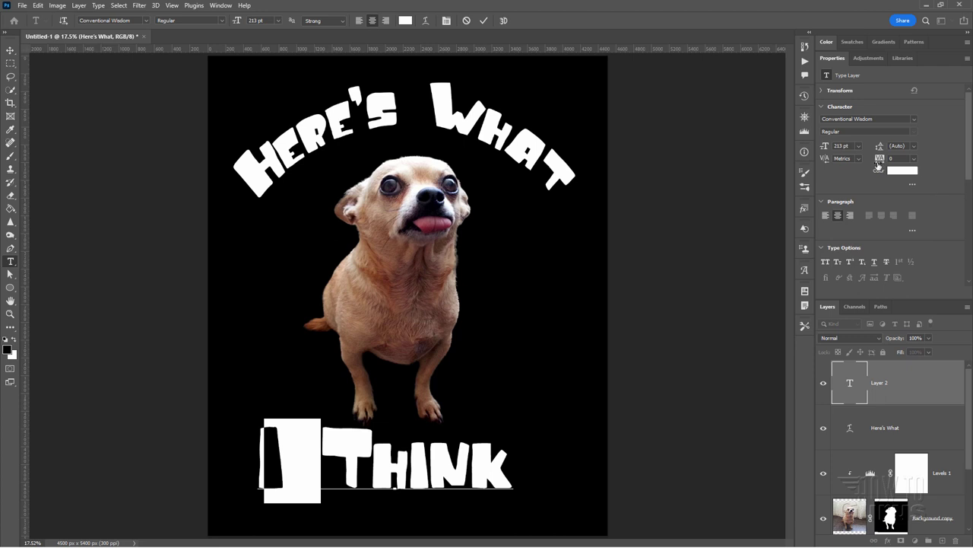
pyautogui.moveTo(880, 162); pyautogui.dragTo(483, 52)
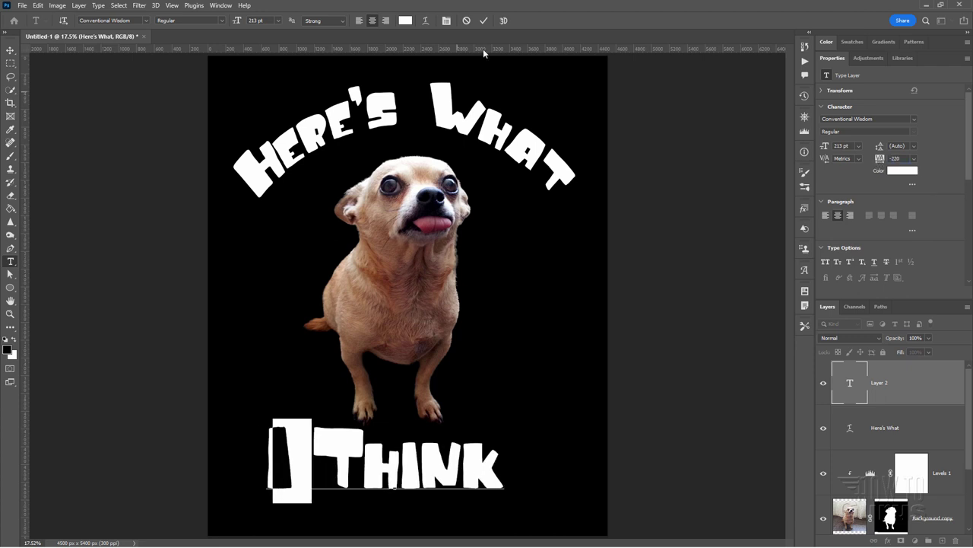
pyautogui.click(484, 21)
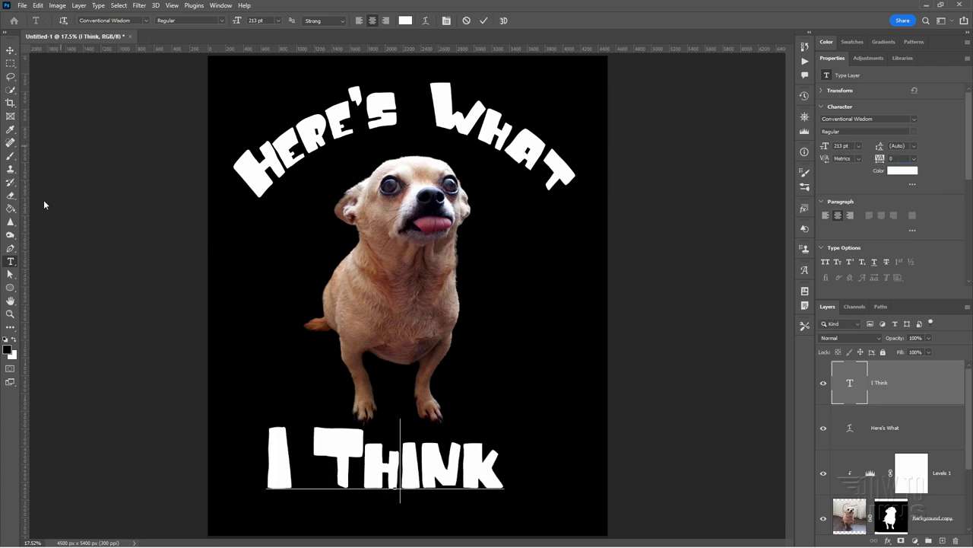
# - Warp the "I Think" text with the Arc style, horizontal, using a negative bend so it curves downward
pyautogui.click(426, 21)
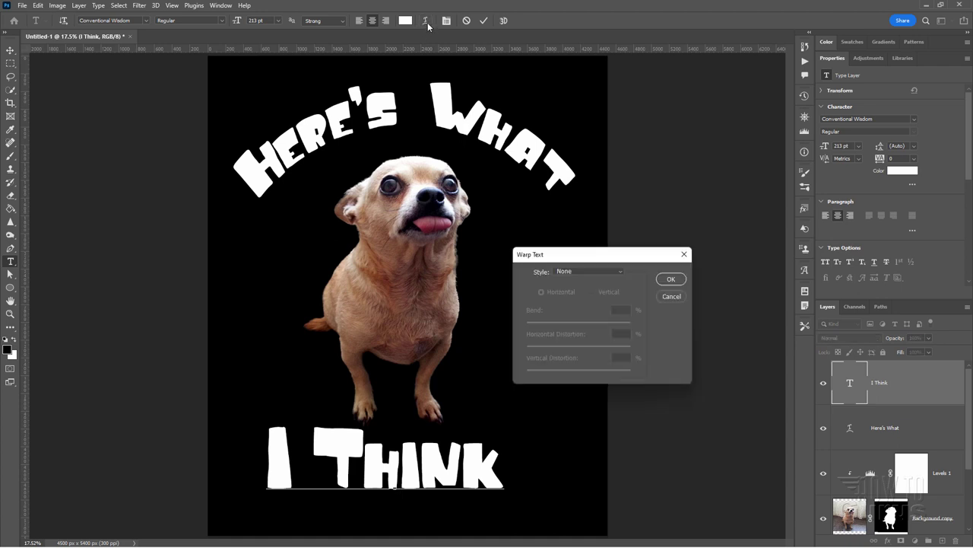
pyautogui.click(592, 271)
pyautogui.click(587, 299)
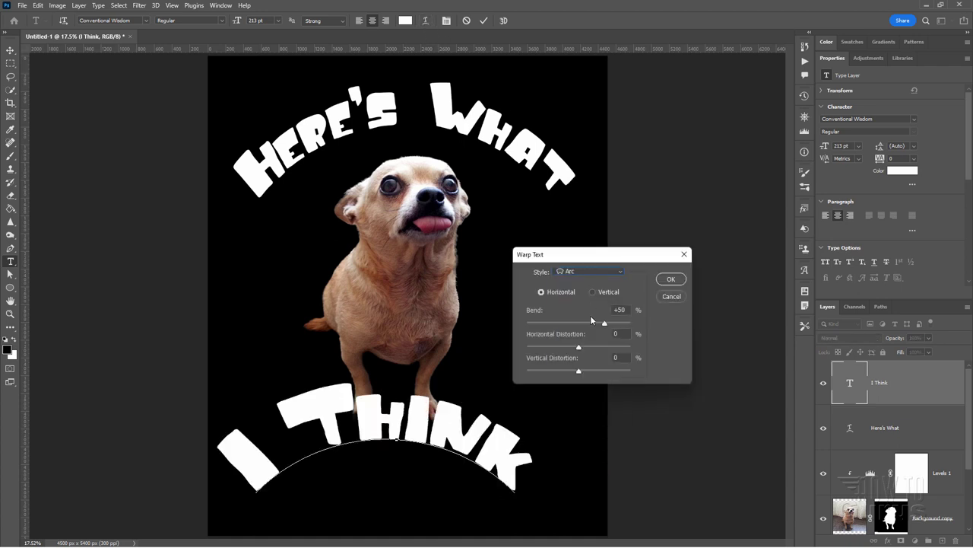
pyautogui.moveTo(607, 323); pyautogui.dragTo(547, 325)
pyautogui.click(671, 278)
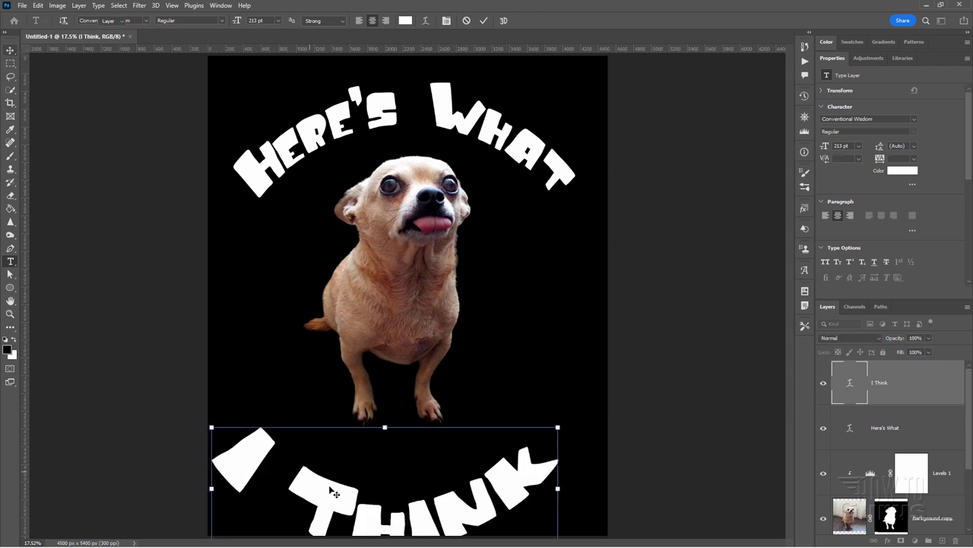
# - Move the "I Think" text up beneath the dog, narrow it to 92.71% width and center it under the upper text
pyautogui.moveTo(335, 493); pyautogui.dragTo(349, 459)
pyautogui.click(472, 492)
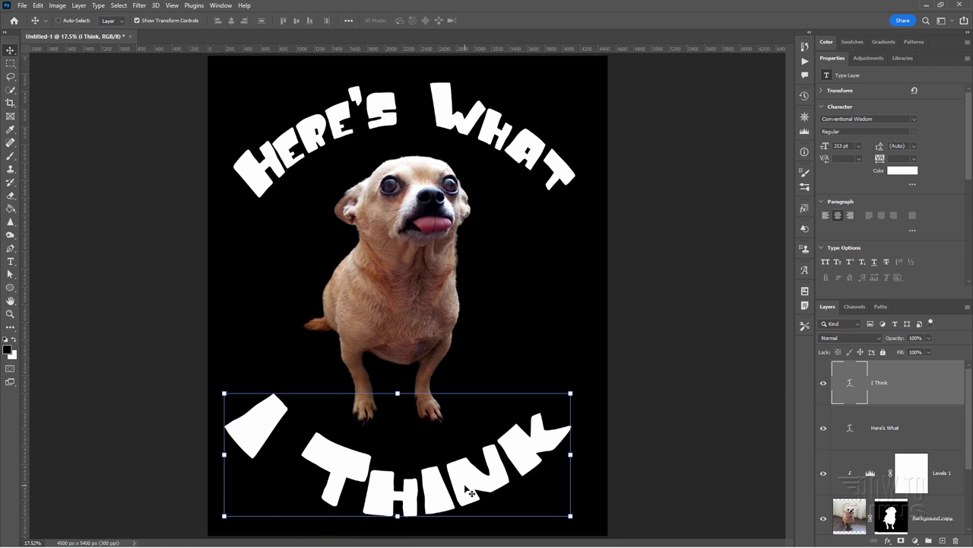
pyautogui.moveTo(371, 490); pyautogui.dragTo(376, 490)
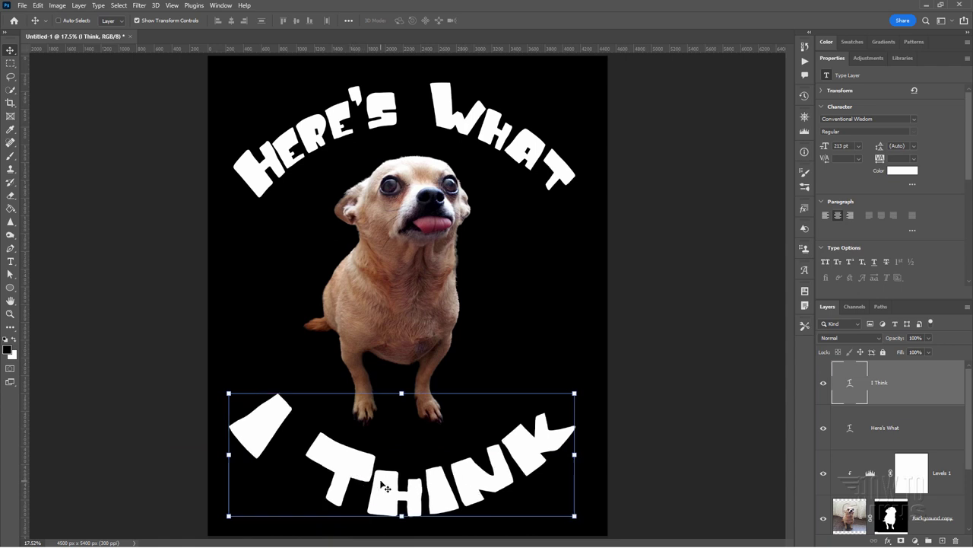
pyautogui.moveTo(230, 454); pyautogui.dragTo(262, 473)
pyautogui.moveTo(478, 467); pyautogui.dragTo(448, 464)
pyautogui.click(502, 21)
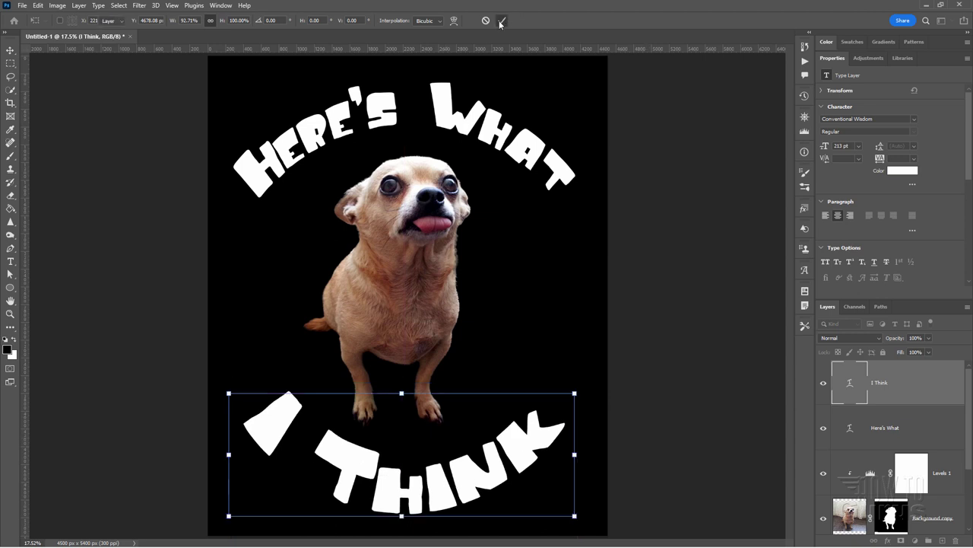
# - Temporarily hide the black Layer 1 to view the design on the white background, and show it again
pyautogui.moveTo(970, 392); pyautogui.dragTo(966, 472)
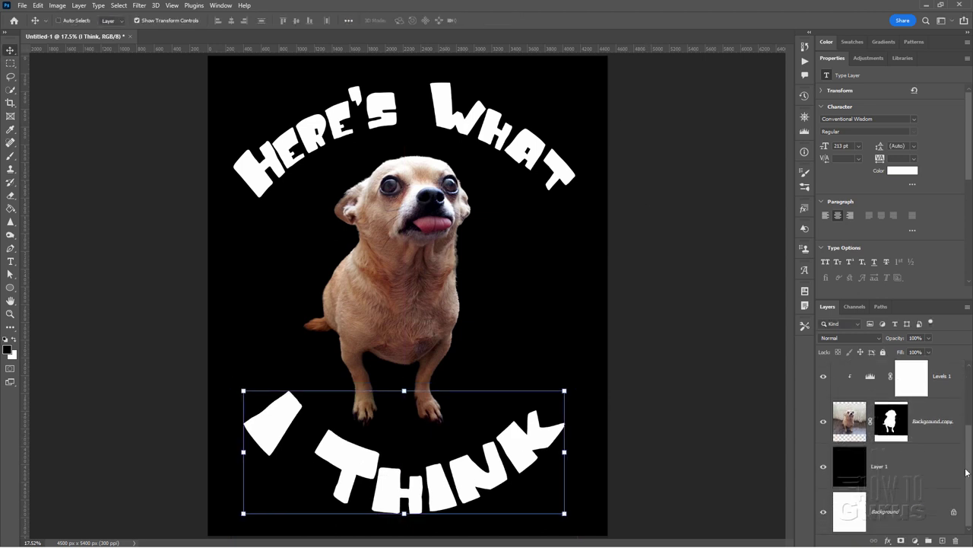
pyautogui.click(916, 510)
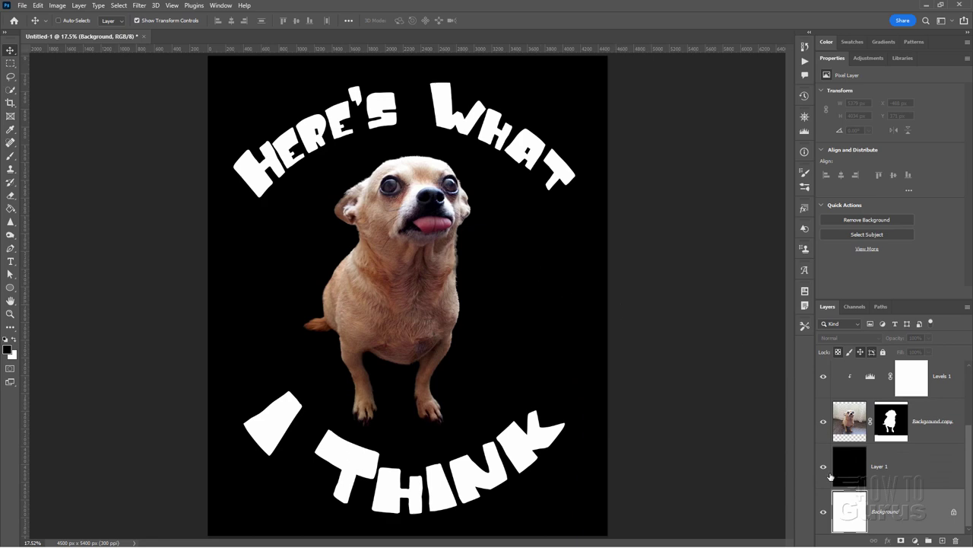
pyautogui.click(823, 467)
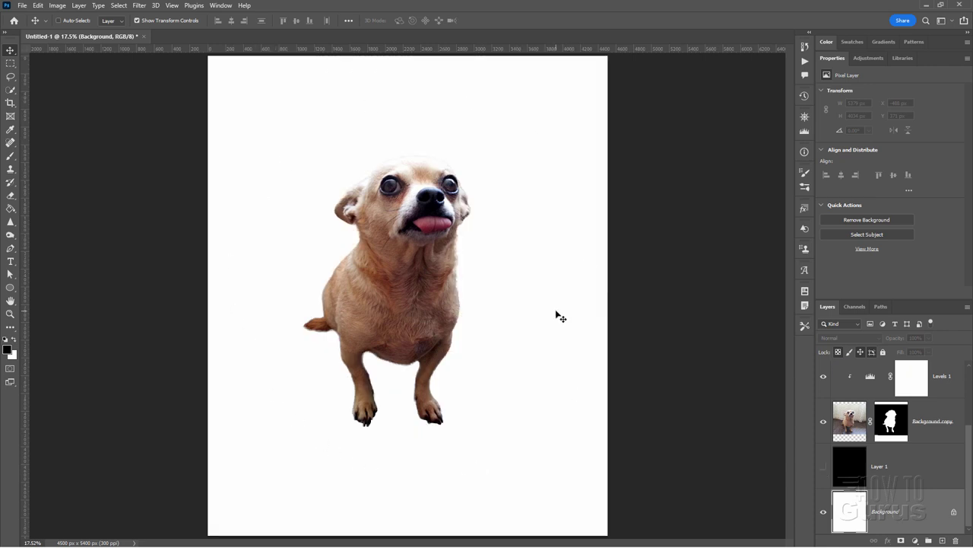
pyautogui.click(824, 467)
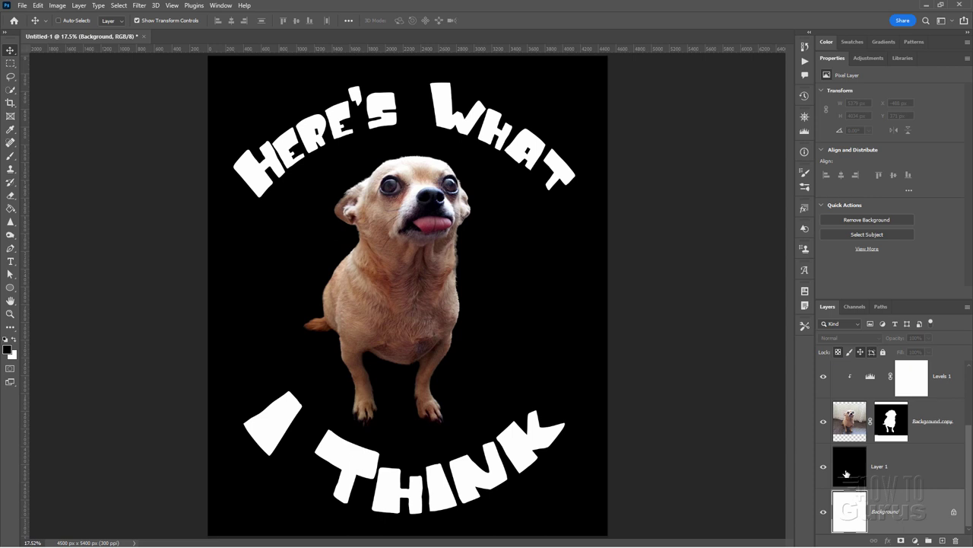
pyautogui.moveTo(969, 455); pyautogui.dragTo(972, 391)
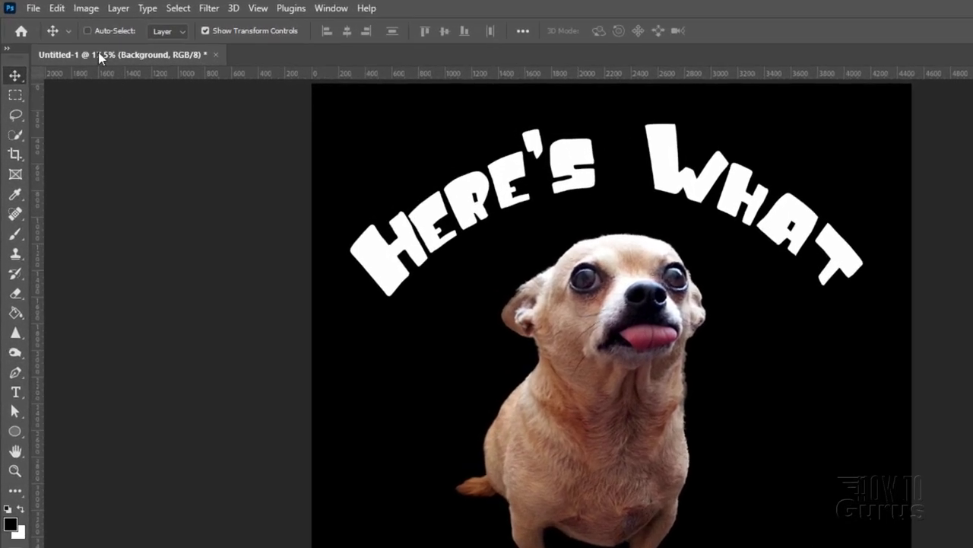
# - Check the document's color mode and bit depth, keeping RGB Color
pyautogui.click(86, 9)
pyautogui.moveTo(96, 24)
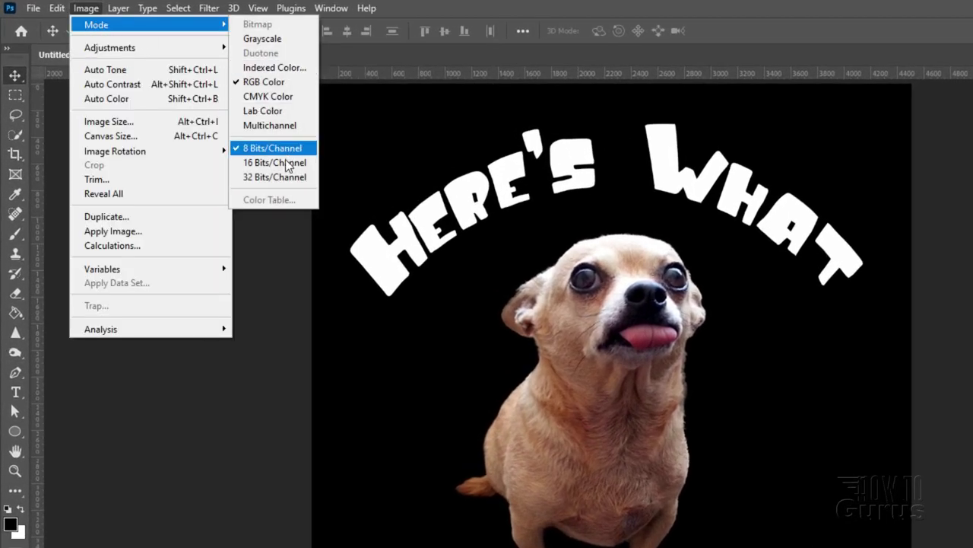
pyautogui.click(289, 85)
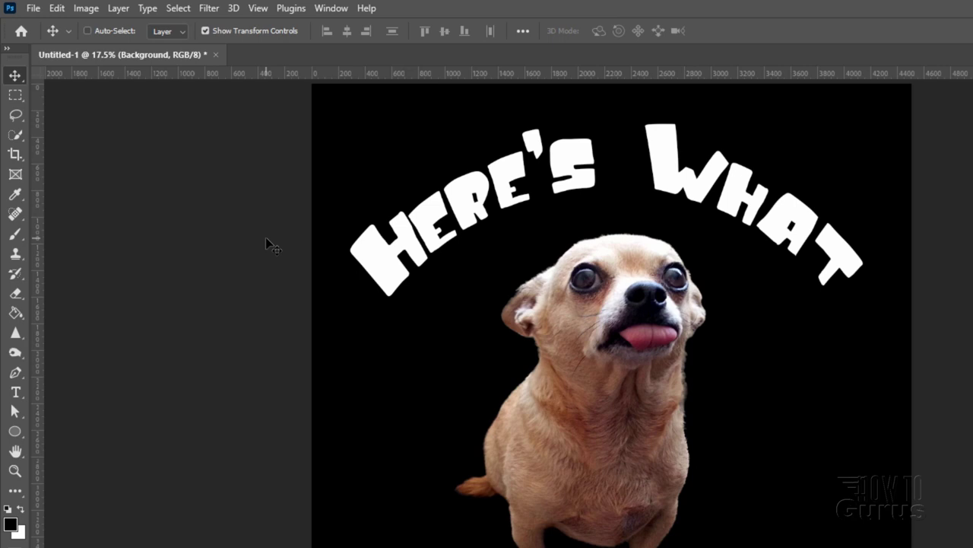
# - Draw an ellipse about 959 x 1080 px on the black area right of the dog and fill it with bright magenta
pyautogui.click(14, 431)
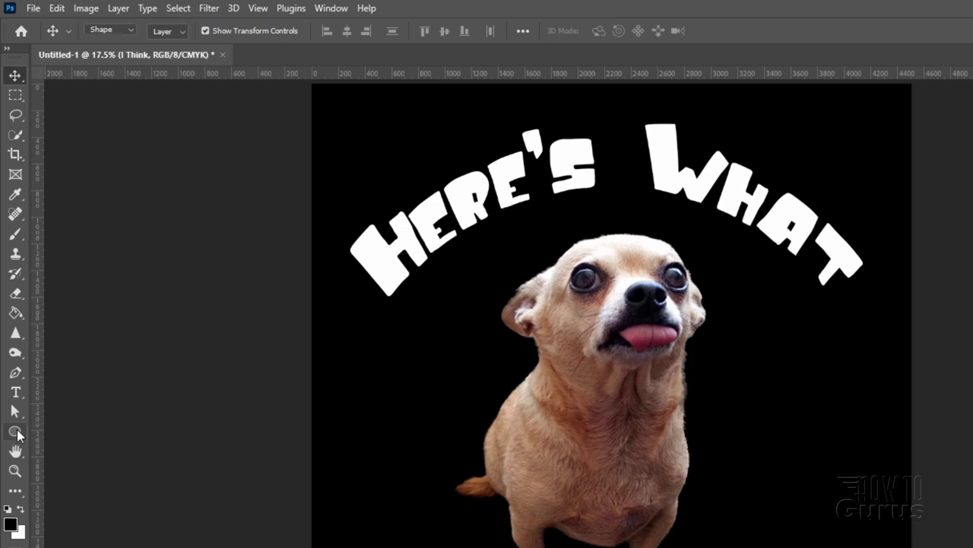
pyautogui.moveTo(749, 393); pyautogui.dragTo(876, 536)
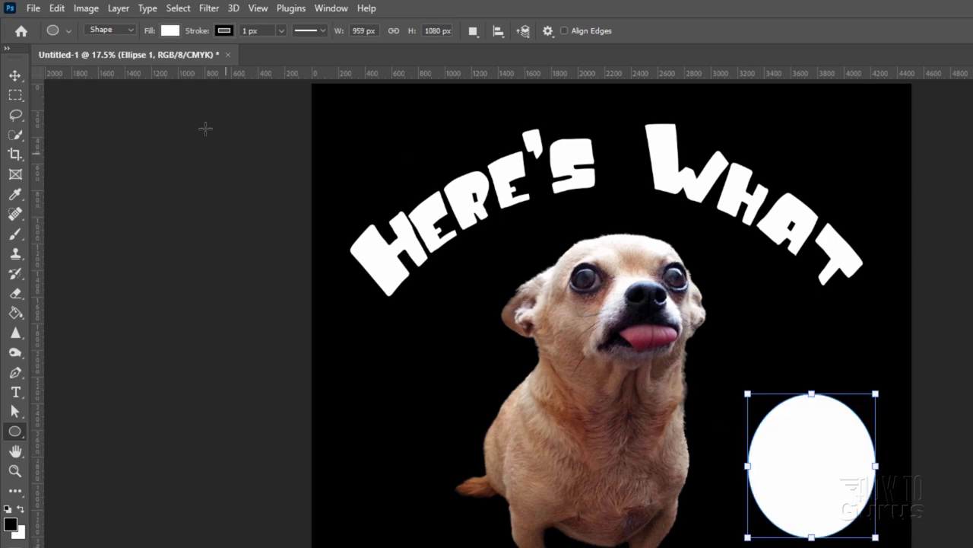
pyautogui.click(170, 30)
pyautogui.click(70, 56)
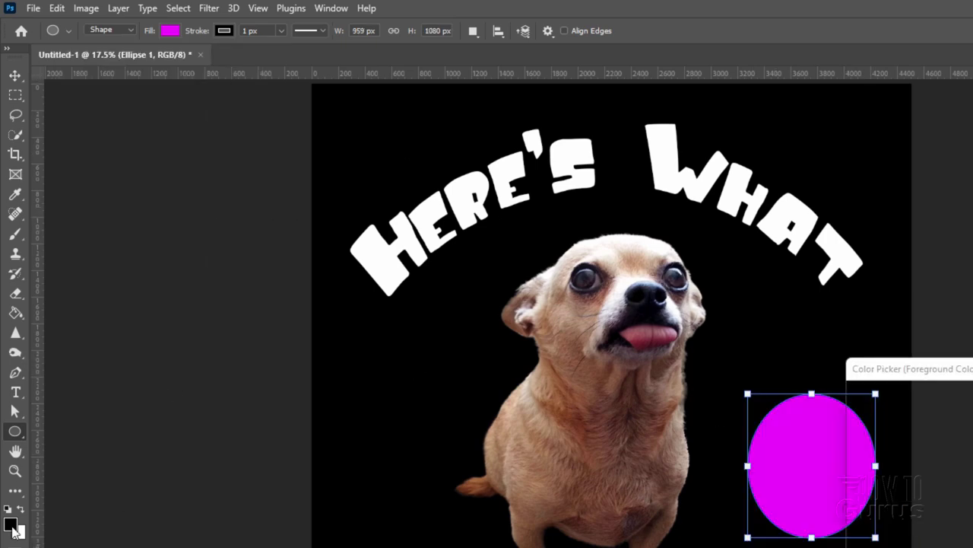
# - Pick magenta f600ff as the foreground color and replace it with its in-gamut print equivalent, b3509e
pyautogui.click(11, 524)
pyautogui.click(536, 402)
pyautogui.moveTo(831, 295); pyautogui.dragTo(874, 254)
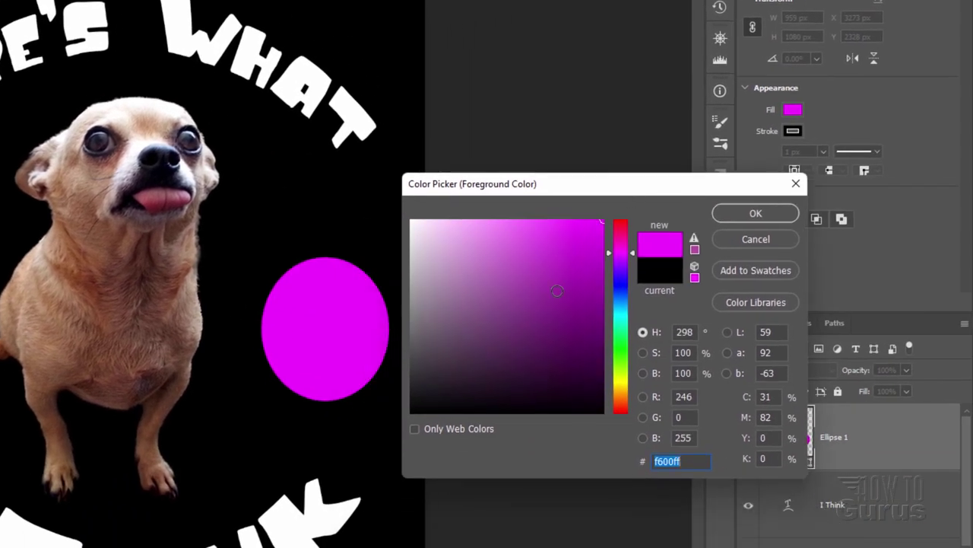
pyautogui.click(695, 251)
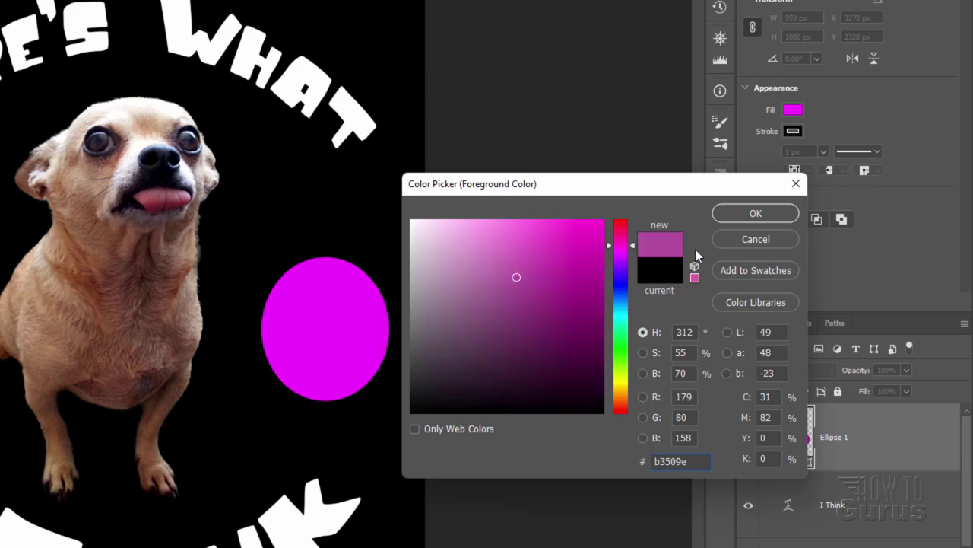
# - Pick a bright pink as the foreground color, replace it with its in-gamut print equivalent, and fine-tune it to ed168d
pyautogui.moveTo(680, 184); pyautogui.dragTo(696, 320)
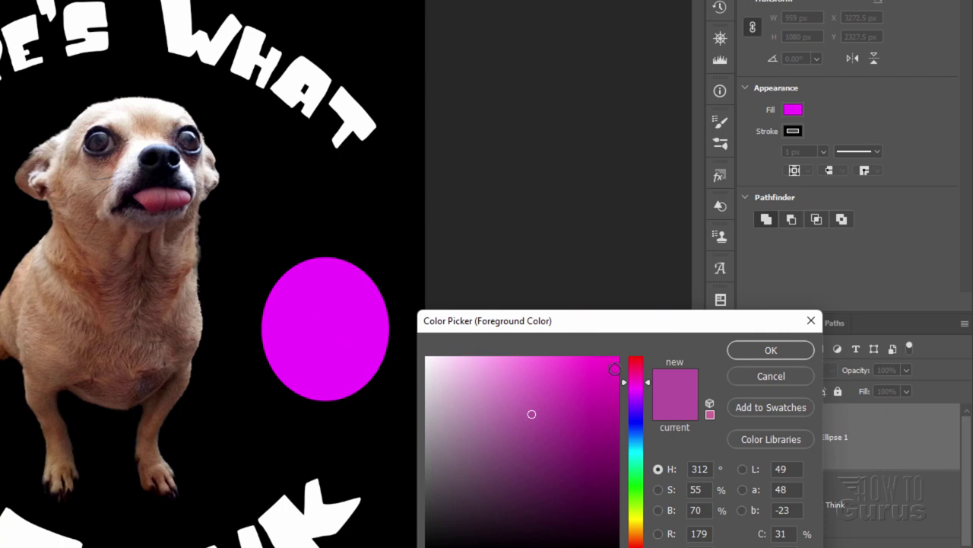
pyautogui.click(615, 363)
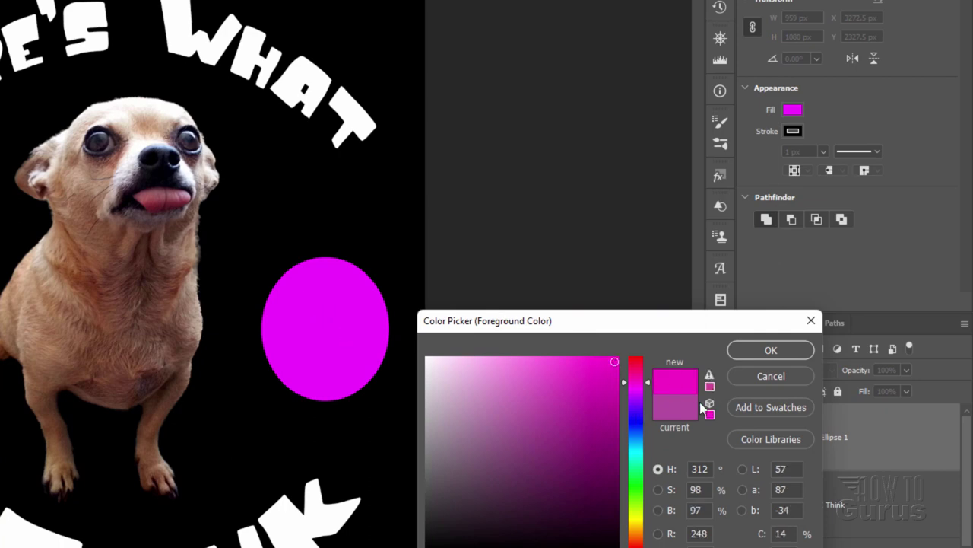
pyautogui.moveTo(550, 391)
pyautogui.mouseDown()
pyautogui.moveTo(592, 390)
pyautogui.moveTo(601, 374)
pyautogui.mouseUp()
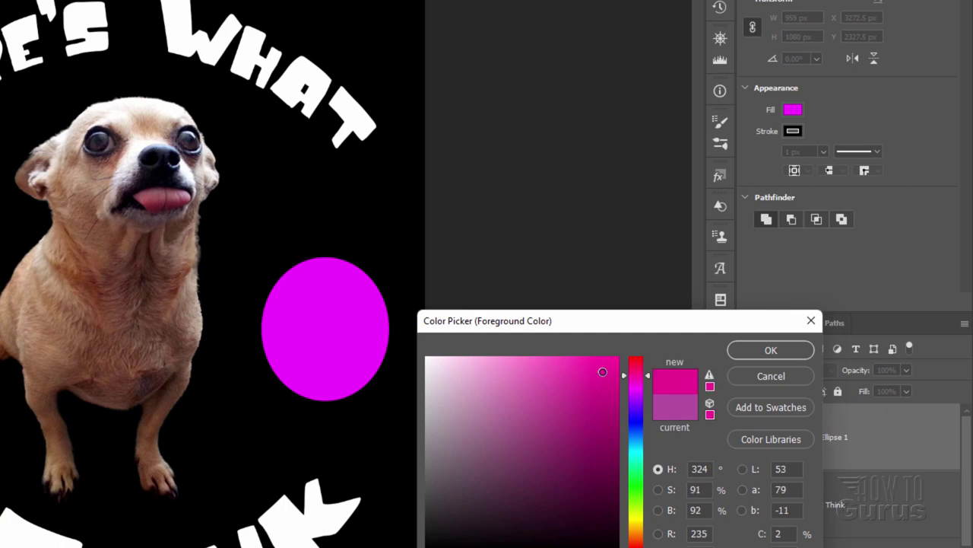
pyautogui.click(711, 387)
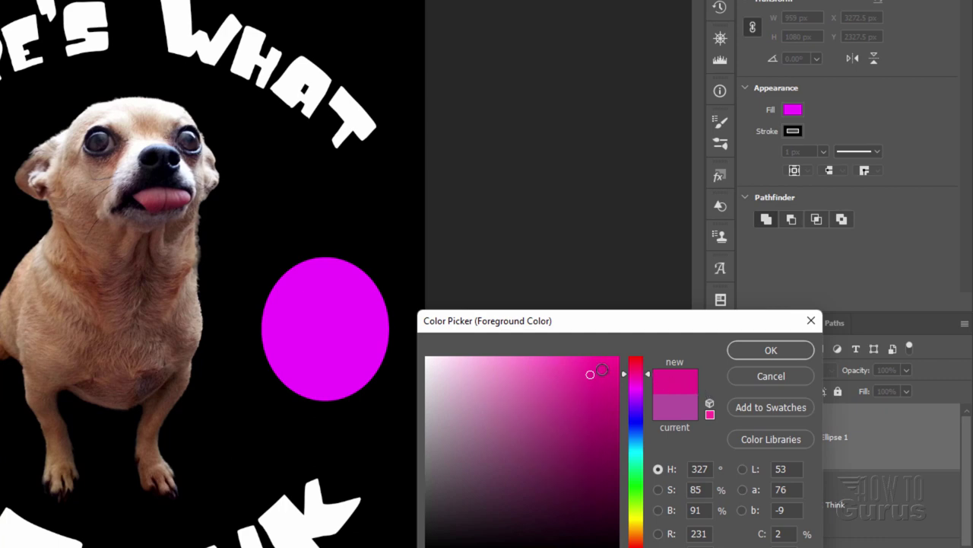
pyautogui.moveTo(595, 373); pyautogui.dragTo(601, 370)
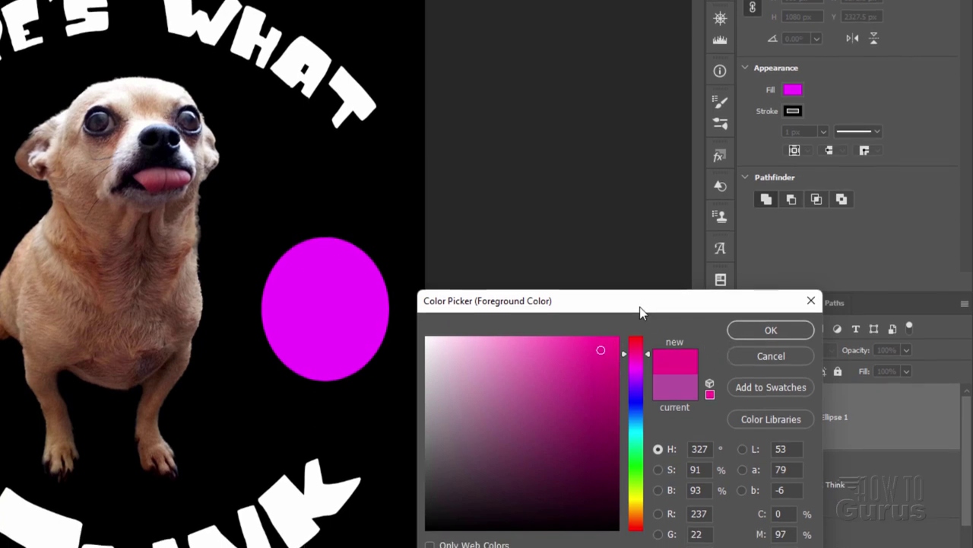
# - Copy the foreground color's hex code ed168d, accept the color, and apply the code as the ellipse's fill
pyautogui.moveTo(643, 319); pyautogui.dragTo(654, 282)
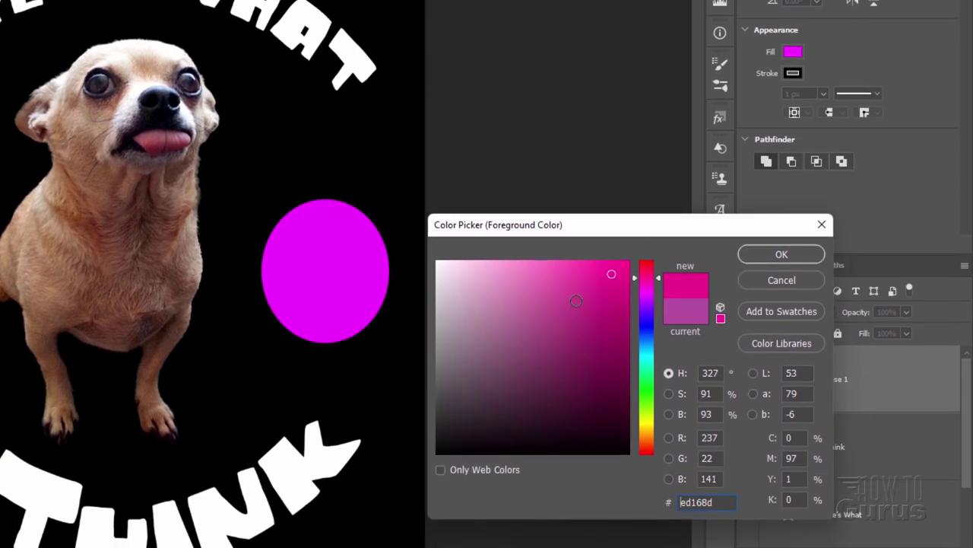
pyautogui.doubleClick(695, 499)
pyautogui.rightClick(697, 504)
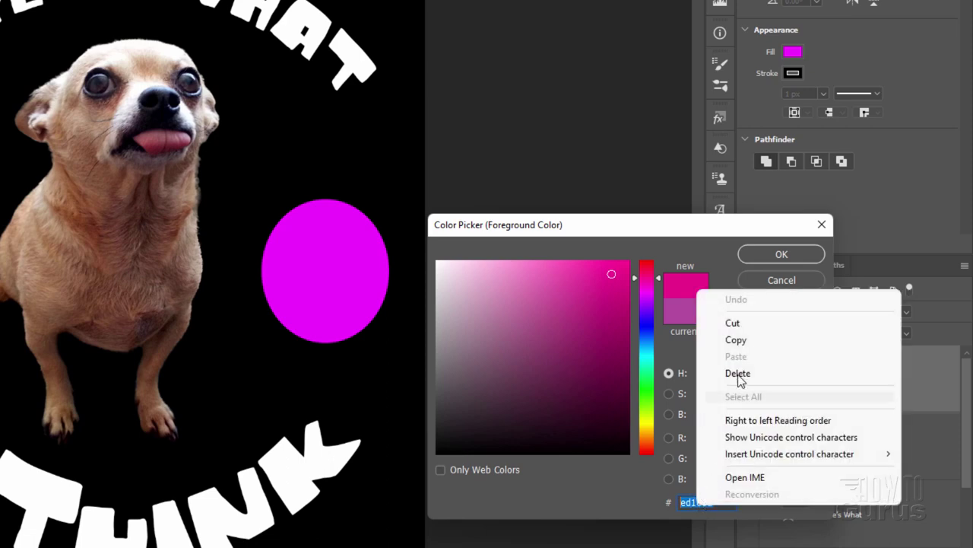
pyautogui.click(736, 344)
pyautogui.click(758, 259)
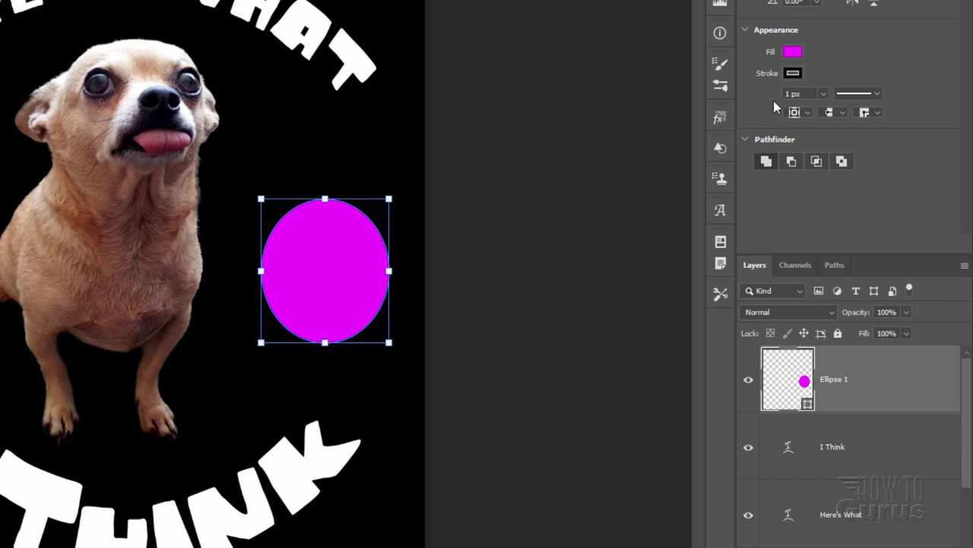
pyautogui.click(792, 53)
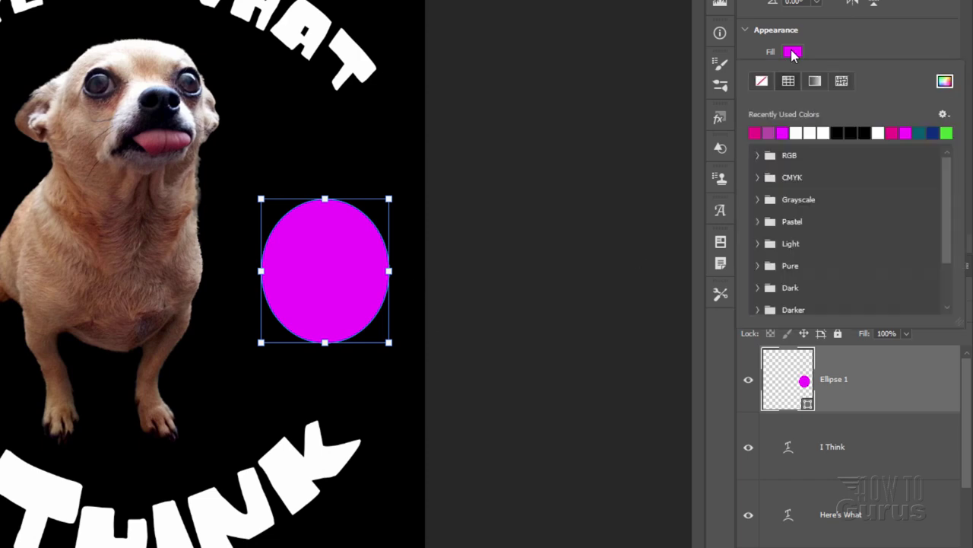
pyautogui.click(945, 80)
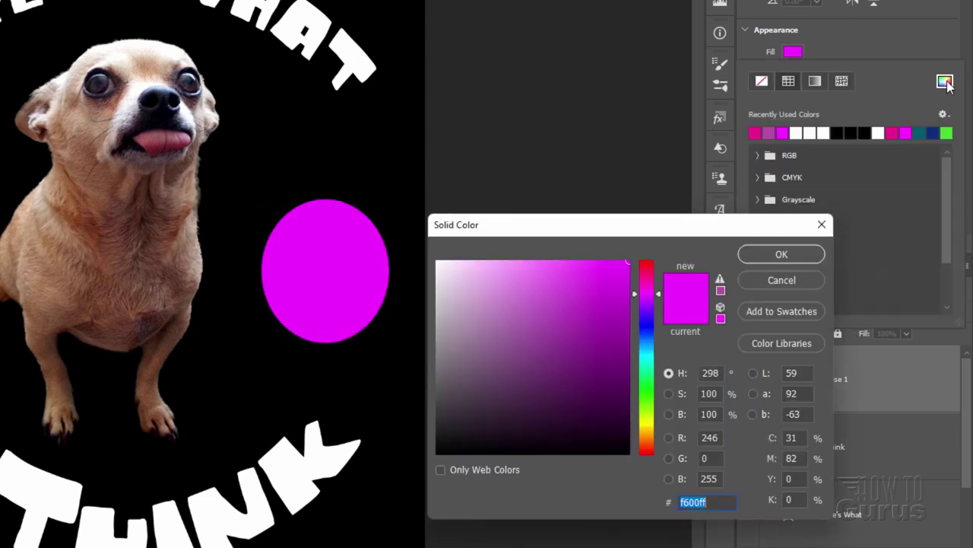
pyautogui.rightClick(721, 501)
pyautogui.click(725, 362)
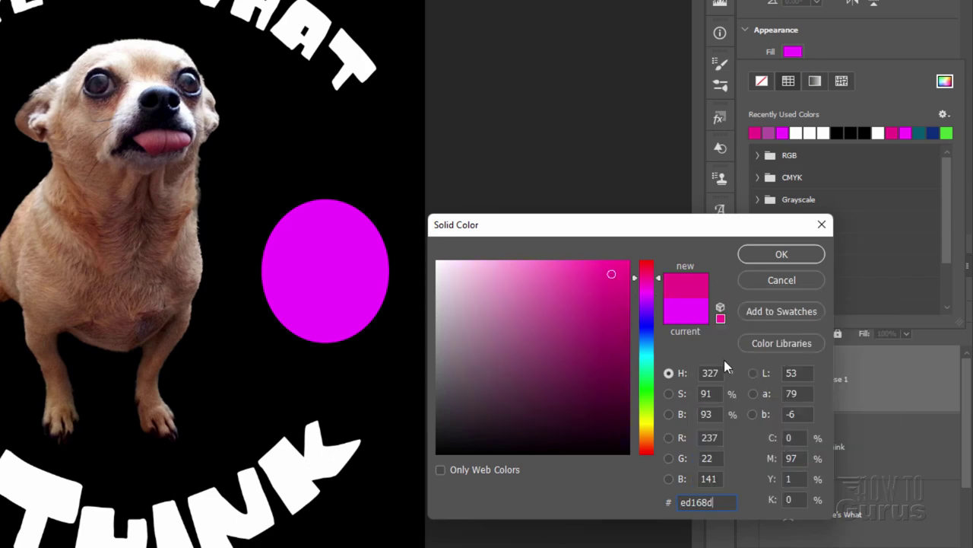
pyautogui.click(767, 257)
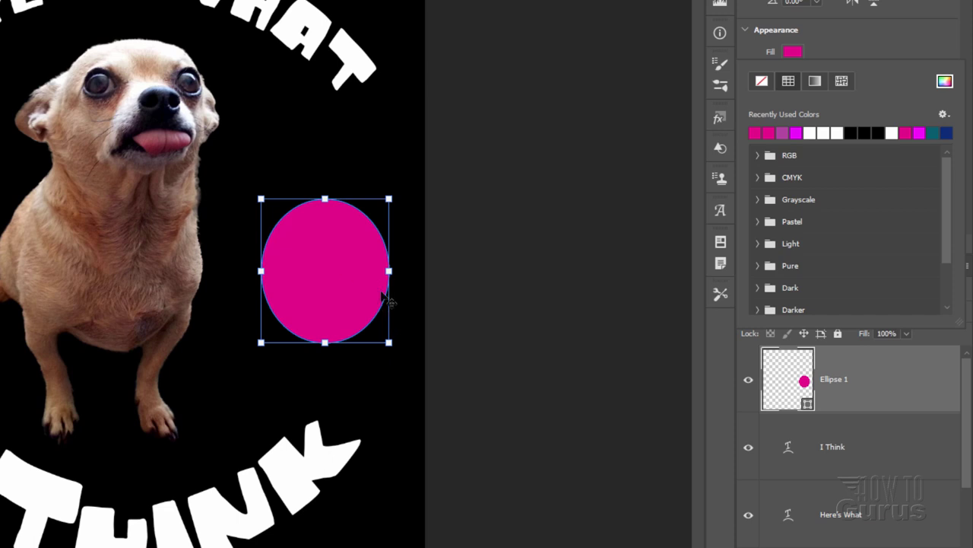
# - Hide the Ellipse 1 layer and the black Layer 1
pyautogui.click(749, 379)
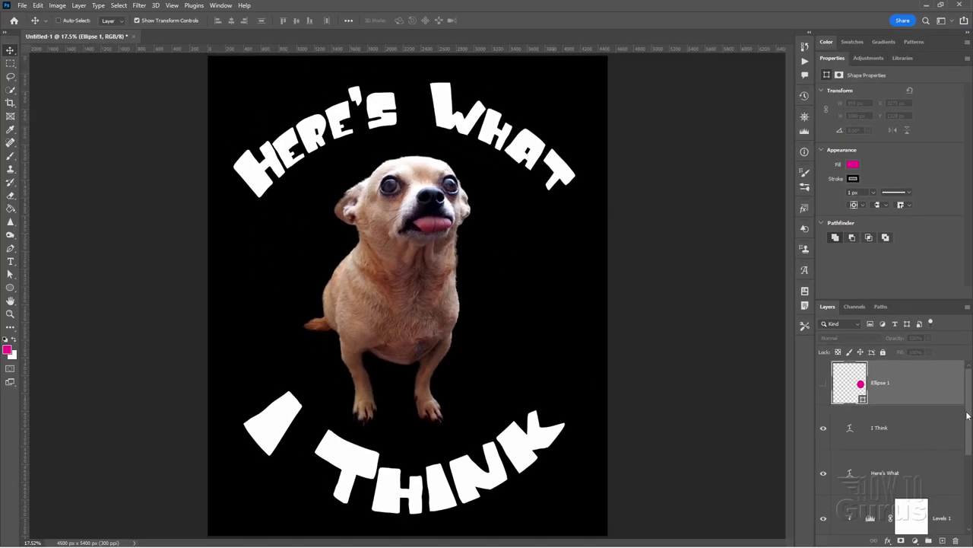
pyautogui.scroll(-3, 972, 387)
pyautogui.click(823, 470)
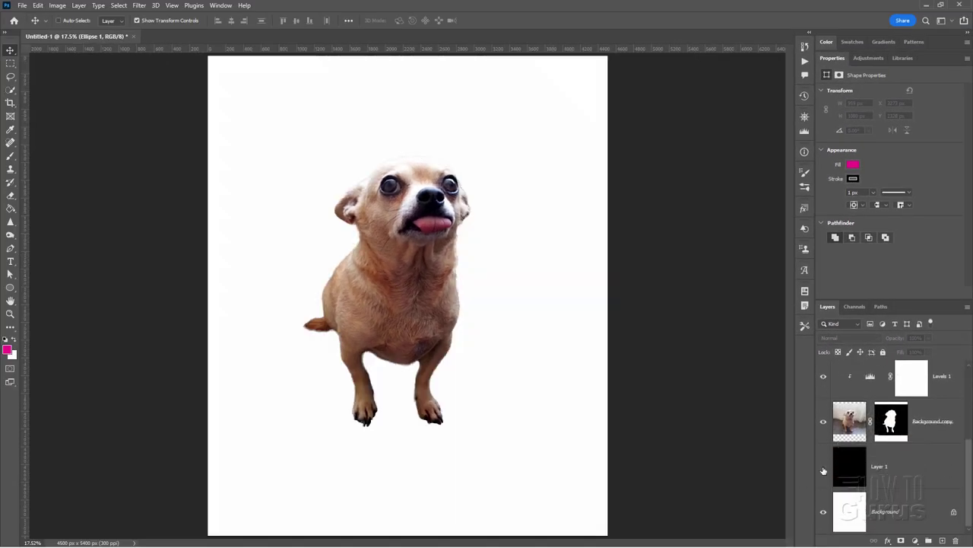
pyautogui.click(823, 470)
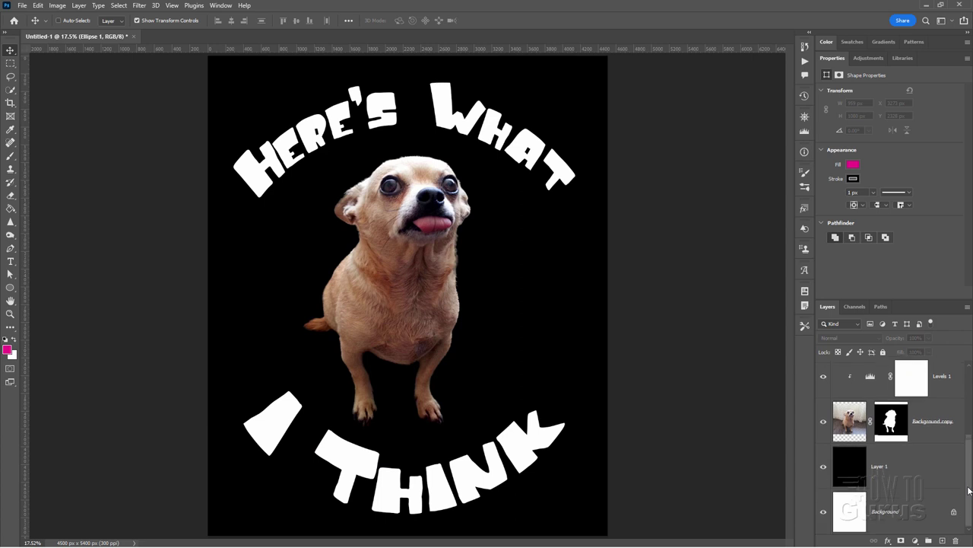
pyautogui.click(823, 470)
# - Add a black 65 px Stroke layer style, positioned outside, to the "Here's What" text
pyautogui.scroll(3, 874, 456)
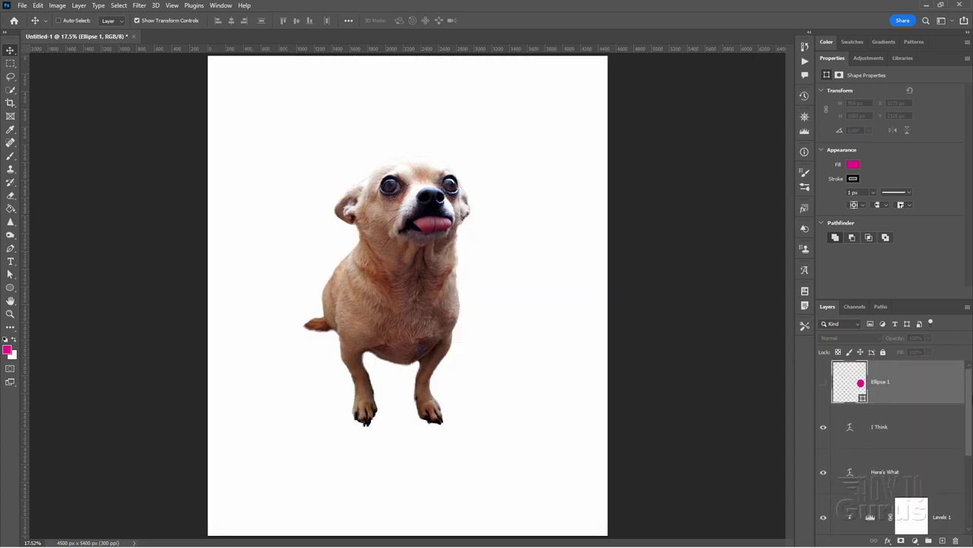
pyautogui.click(886, 473)
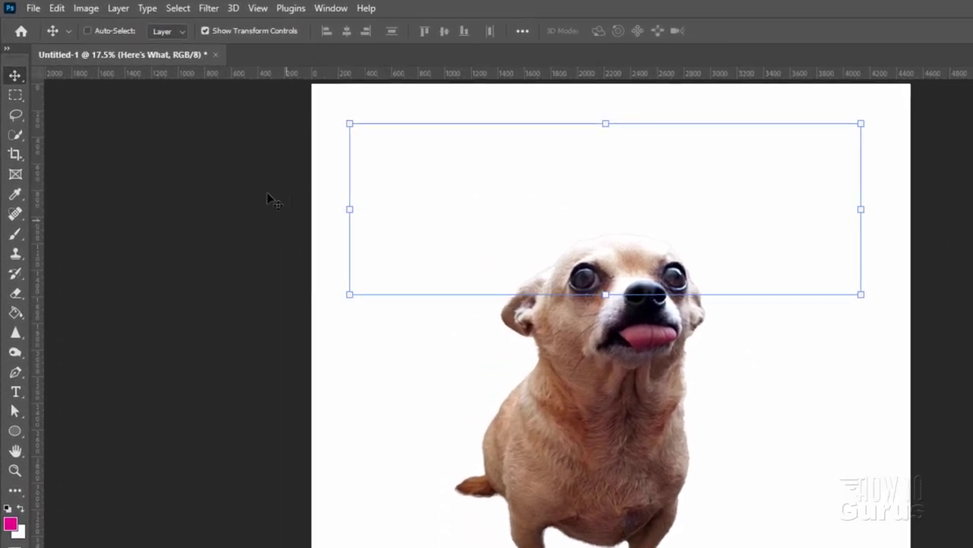
pyautogui.click(77, 6)
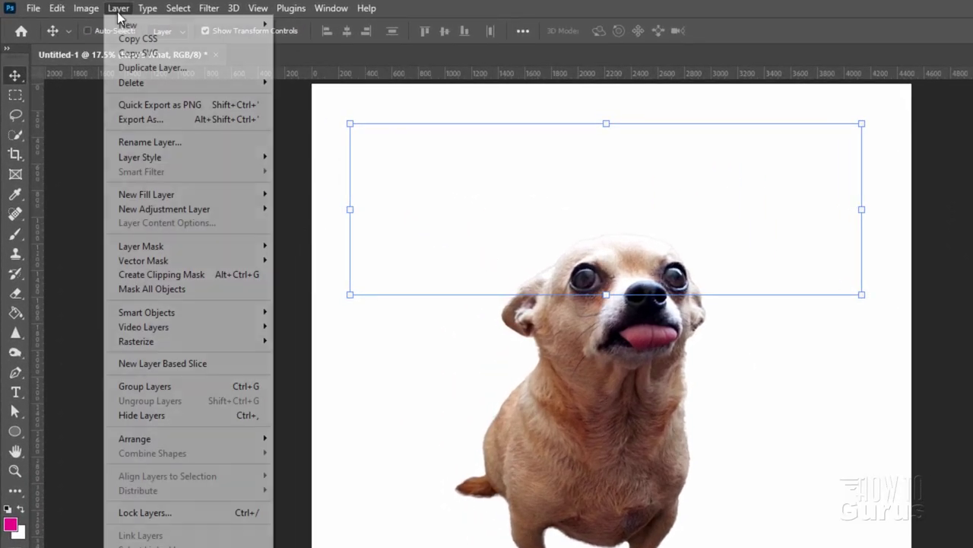
pyautogui.moveTo(152, 157)
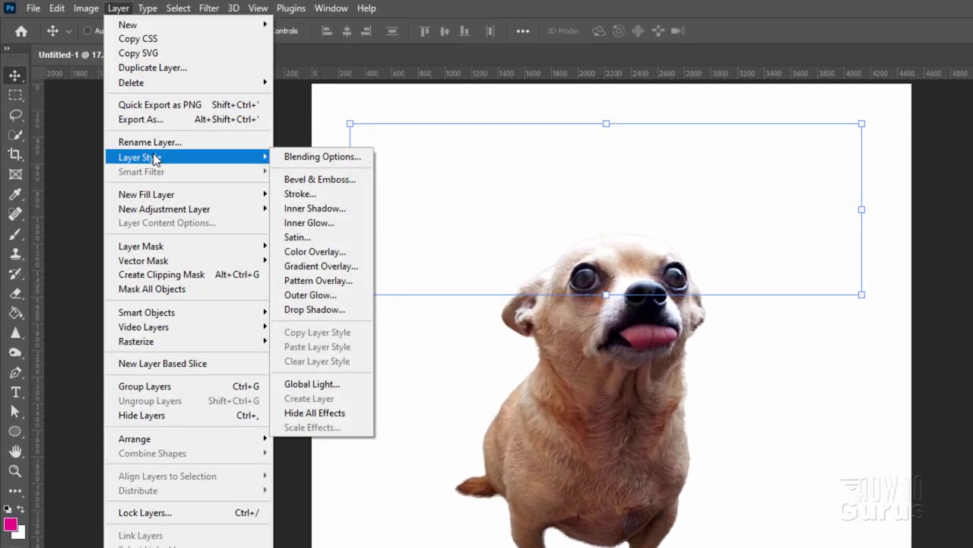
pyautogui.click(287, 195)
pyautogui.click(622, 347)
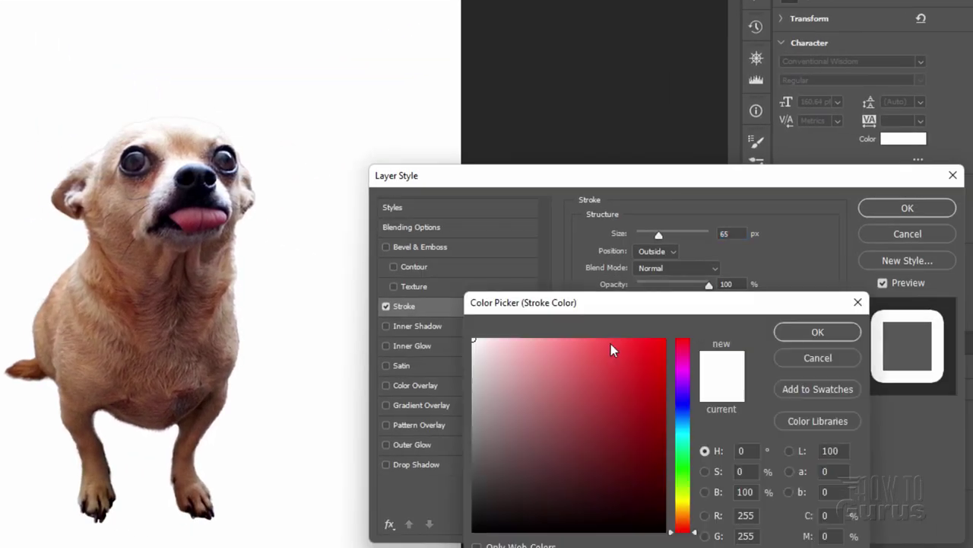
pyautogui.moveTo(623, 370)
pyautogui.mouseDown()
pyautogui.moveTo(528, 472)
pyautogui.moveTo(525, 532)
pyautogui.mouseUp()
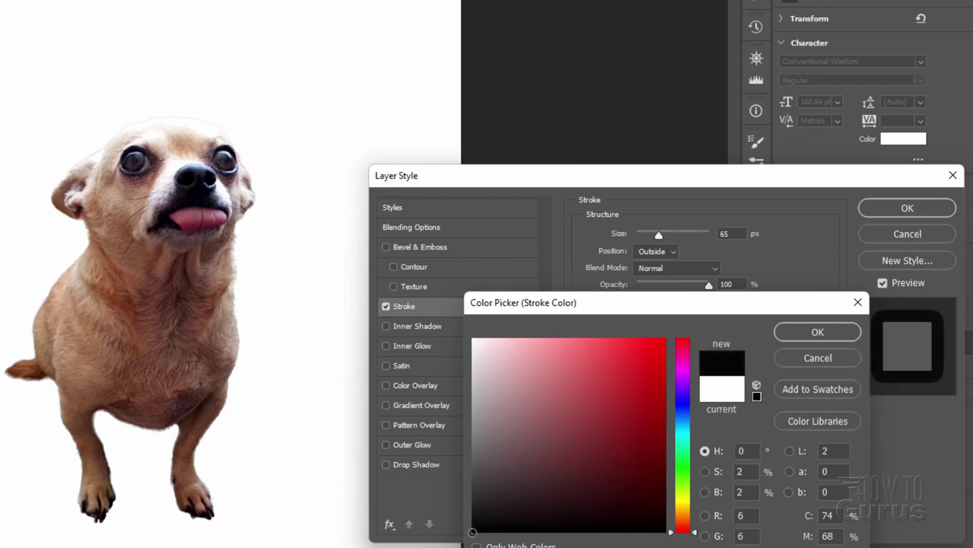
pyautogui.click(809, 339)
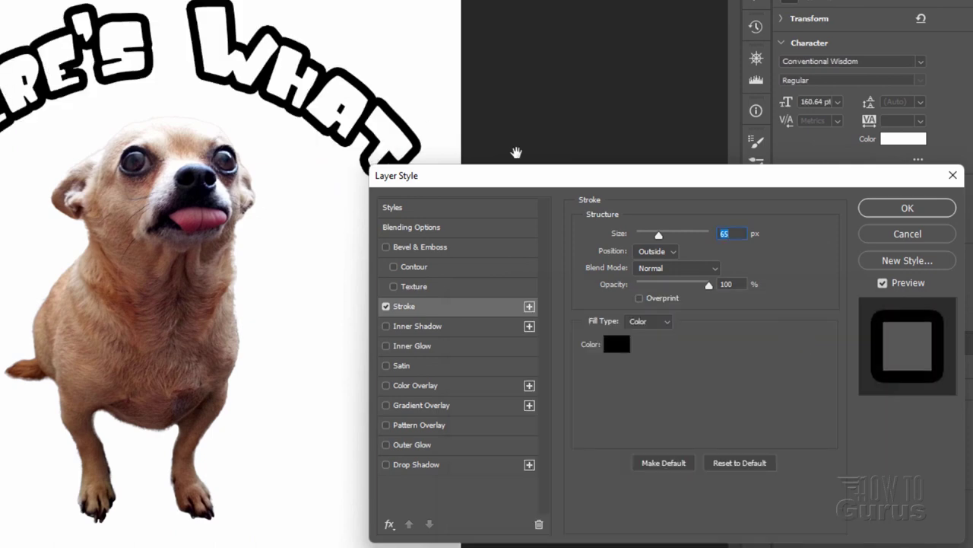
pyautogui.click(922, 215)
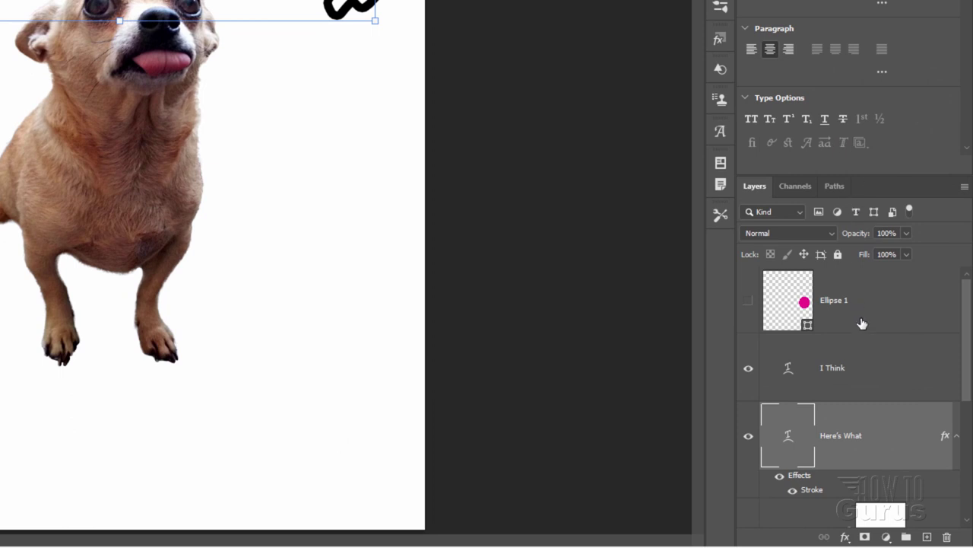
# - Copy the layer style from the "Here's What" text and paste it onto the "I Think" text layer
pyautogui.click(846, 371)
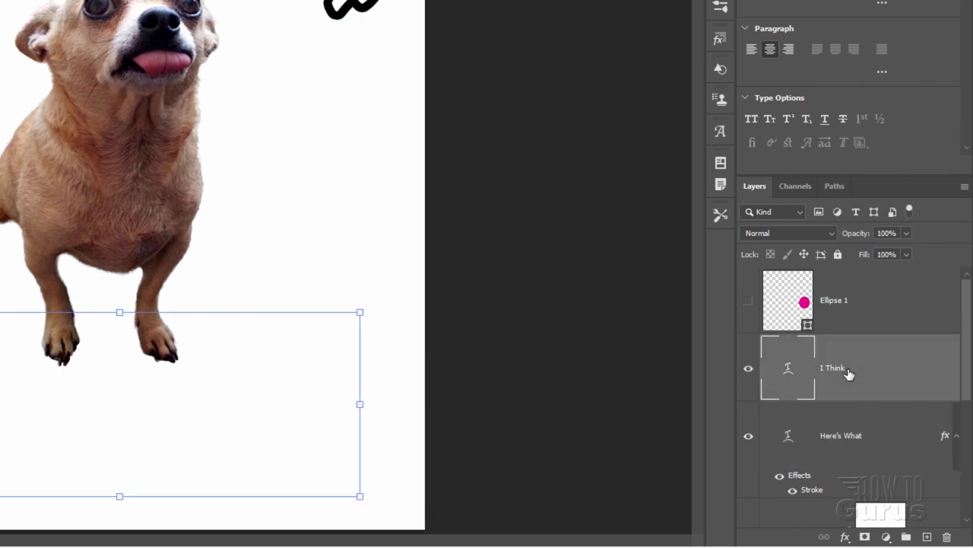
pyautogui.moveTo(971, 326); pyautogui.dragTo(966, 359)
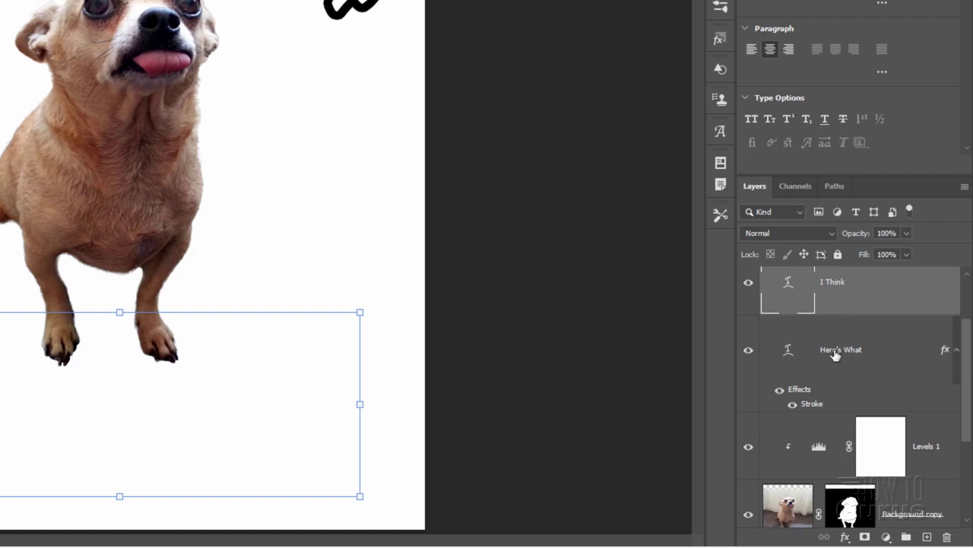
pyautogui.rightClick(836, 353)
pyautogui.click(807, 367)
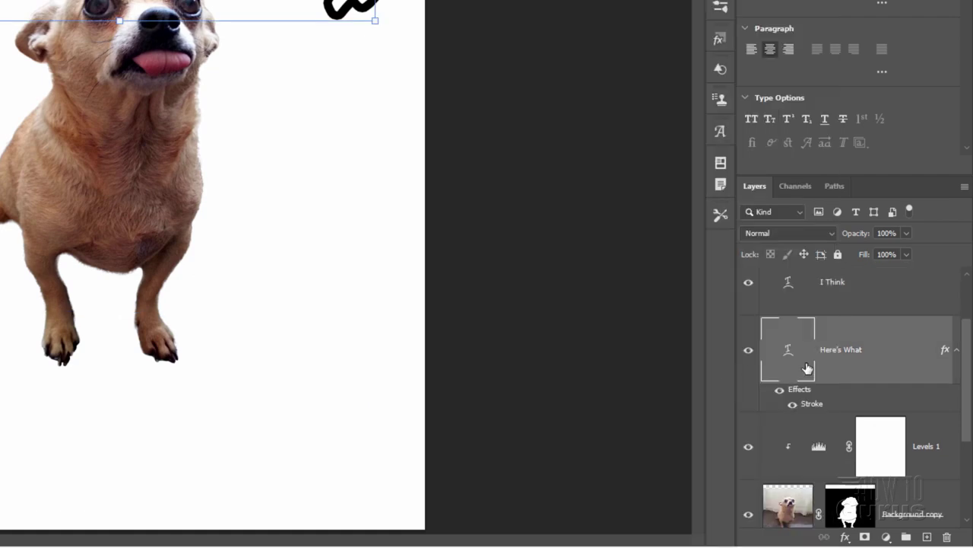
pyautogui.rightClick(835, 289)
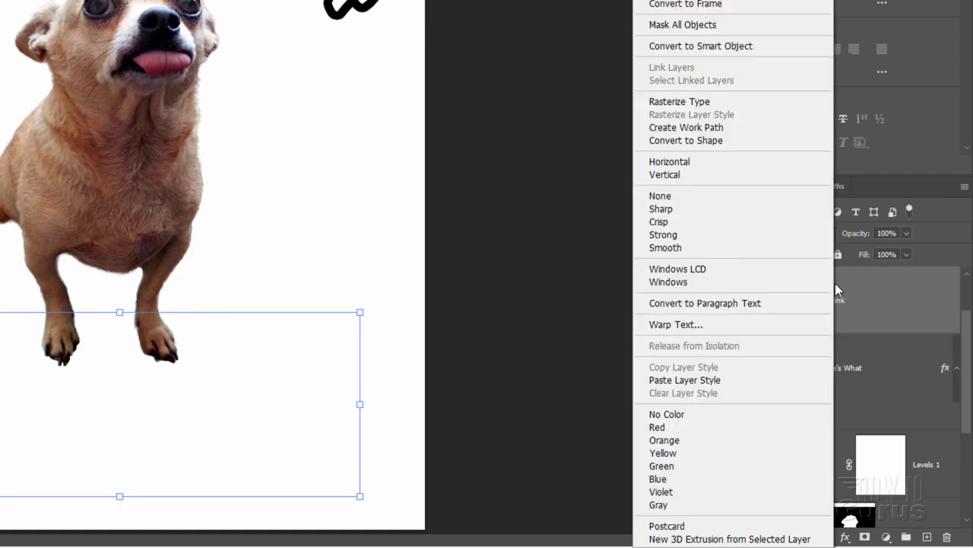
pyautogui.click(700, 379)
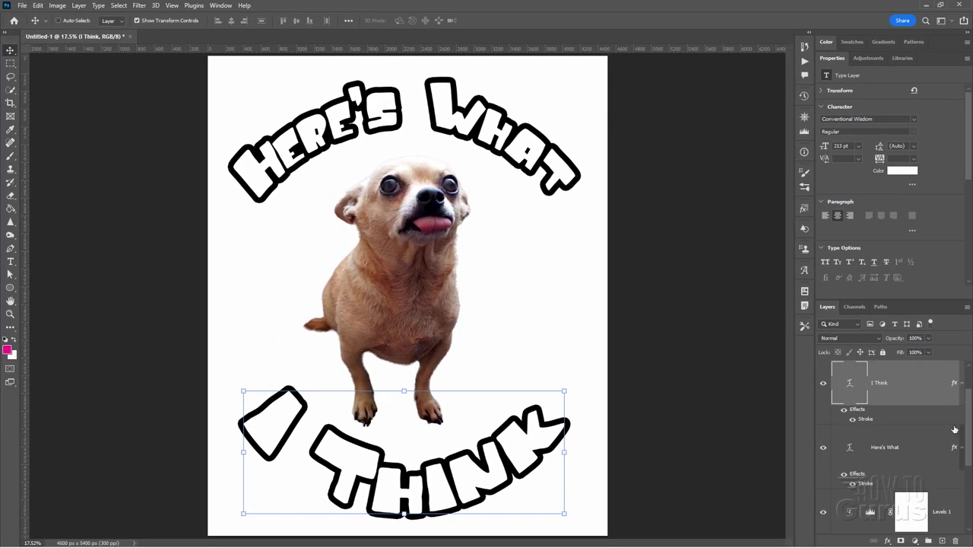
# - Briefly show the black Layer 1 behind the outlined text, and hide both it and the white Background layer
pyautogui.scroll(-5, 970, 422)
pyautogui.click(882, 465)
pyautogui.click(822, 469)
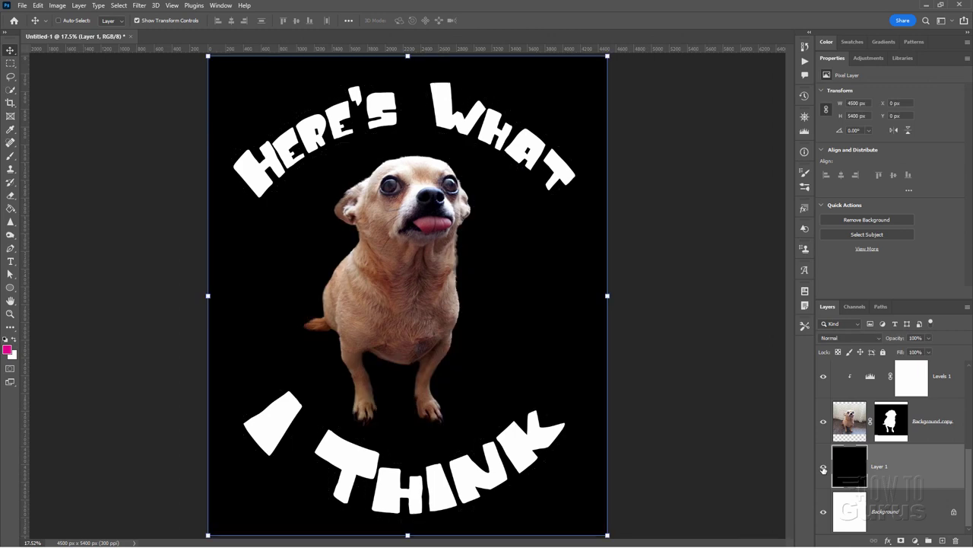
pyautogui.click(823, 467)
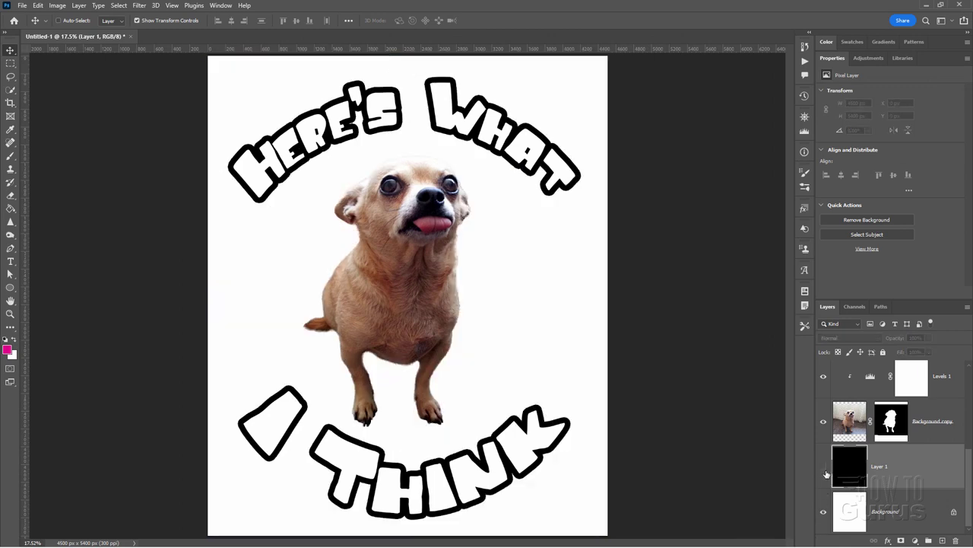
pyautogui.click(822, 512)
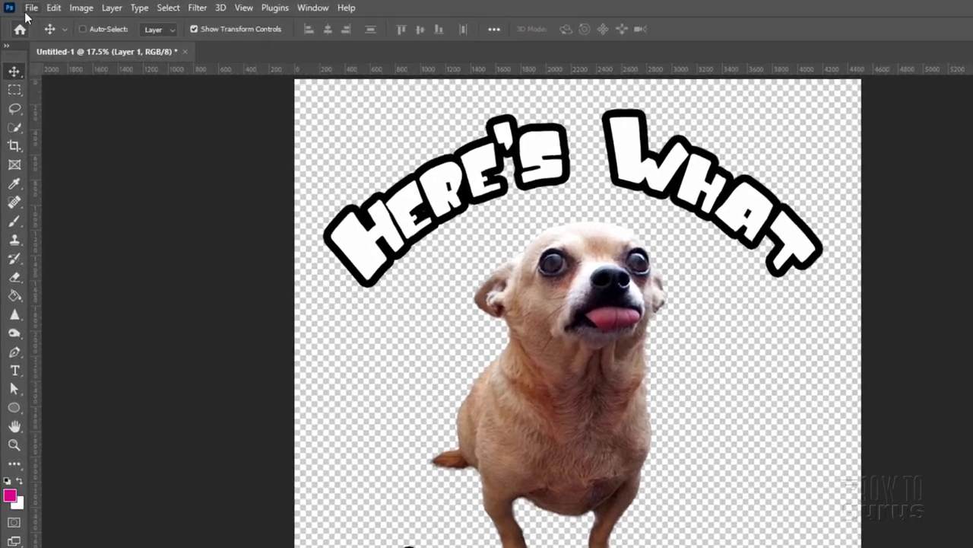
# - Review the Export As settings for a 4500 x 5400 px PNG with transparency, and close them without exporting
pyautogui.click(22, 6)
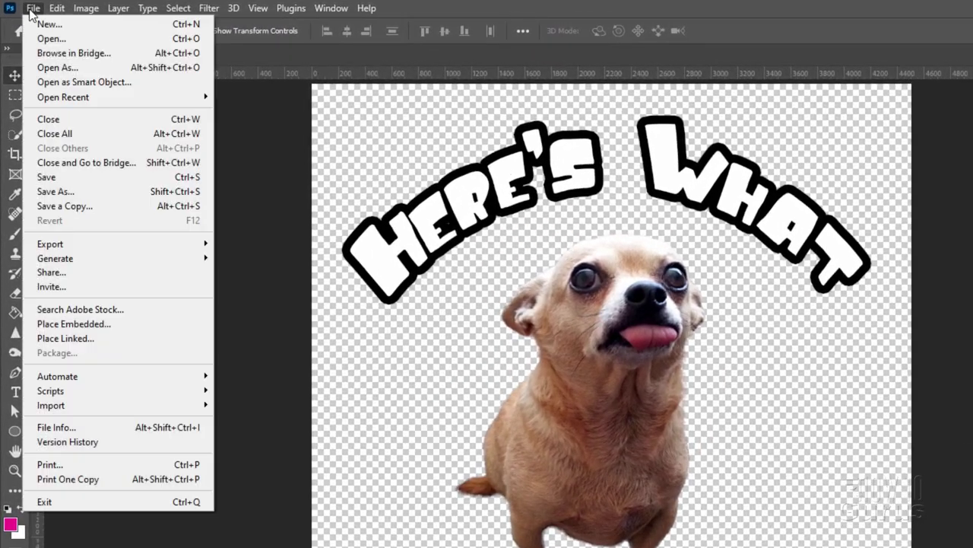
pyautogui.moveTo(105, 244)
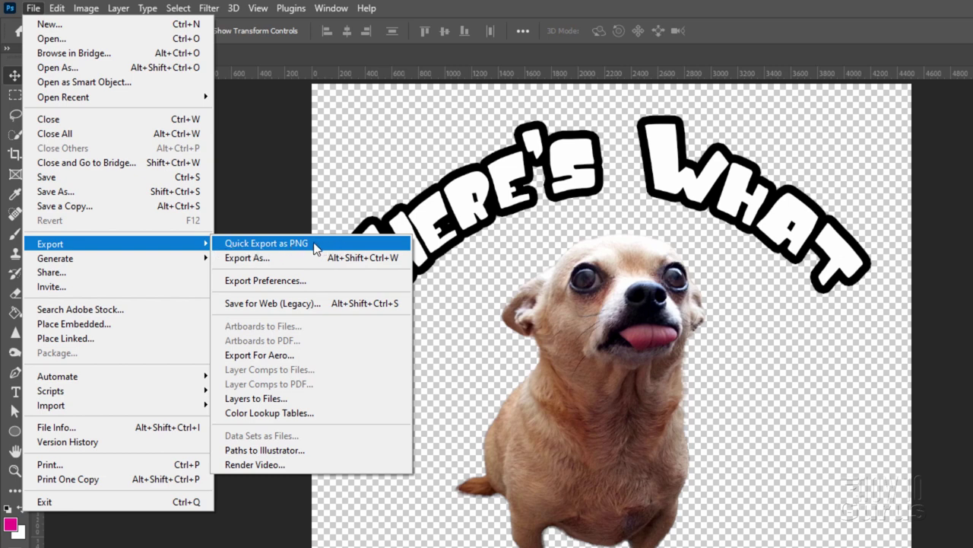
pyautogui.click(251, 257)
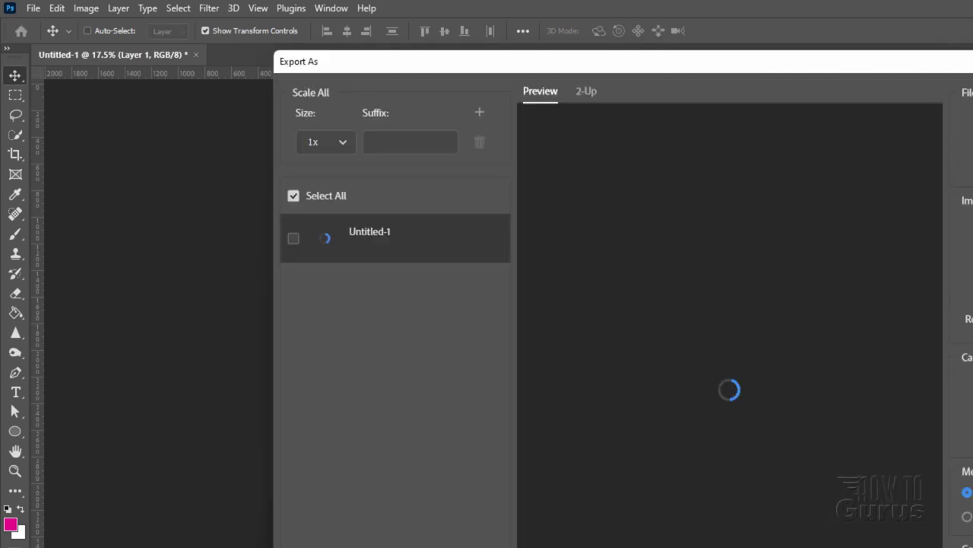
pyautogui.click(882, 76)
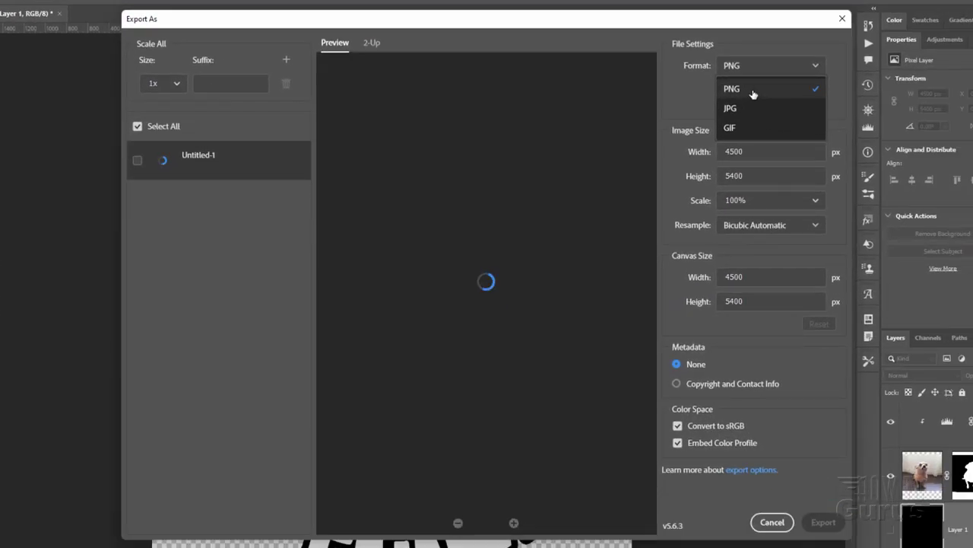
pyautogui.click(753, 94)
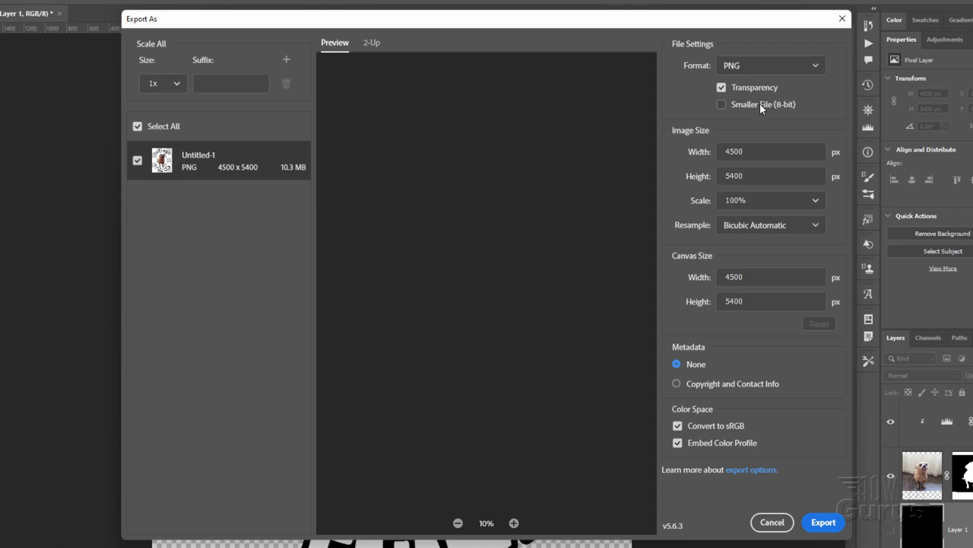
pyautogui.click(772, 522)
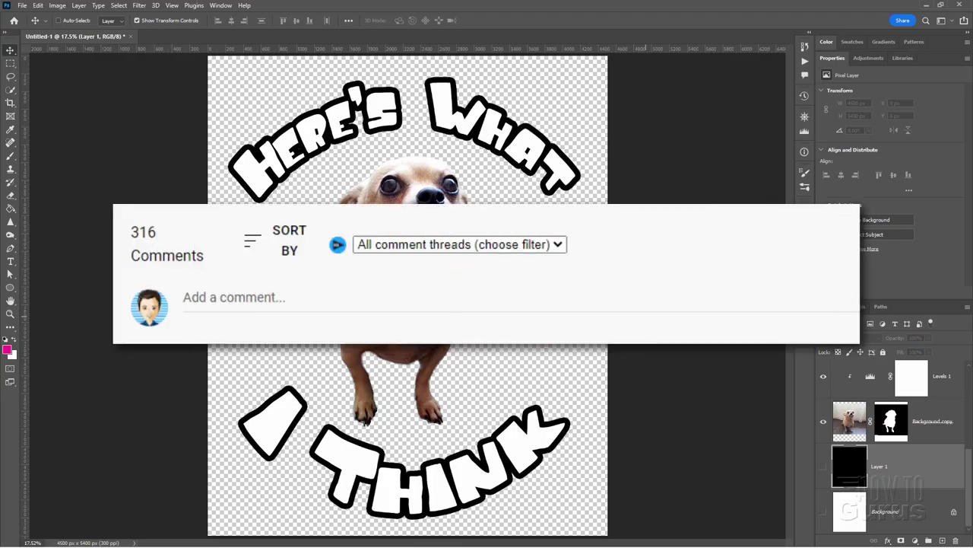